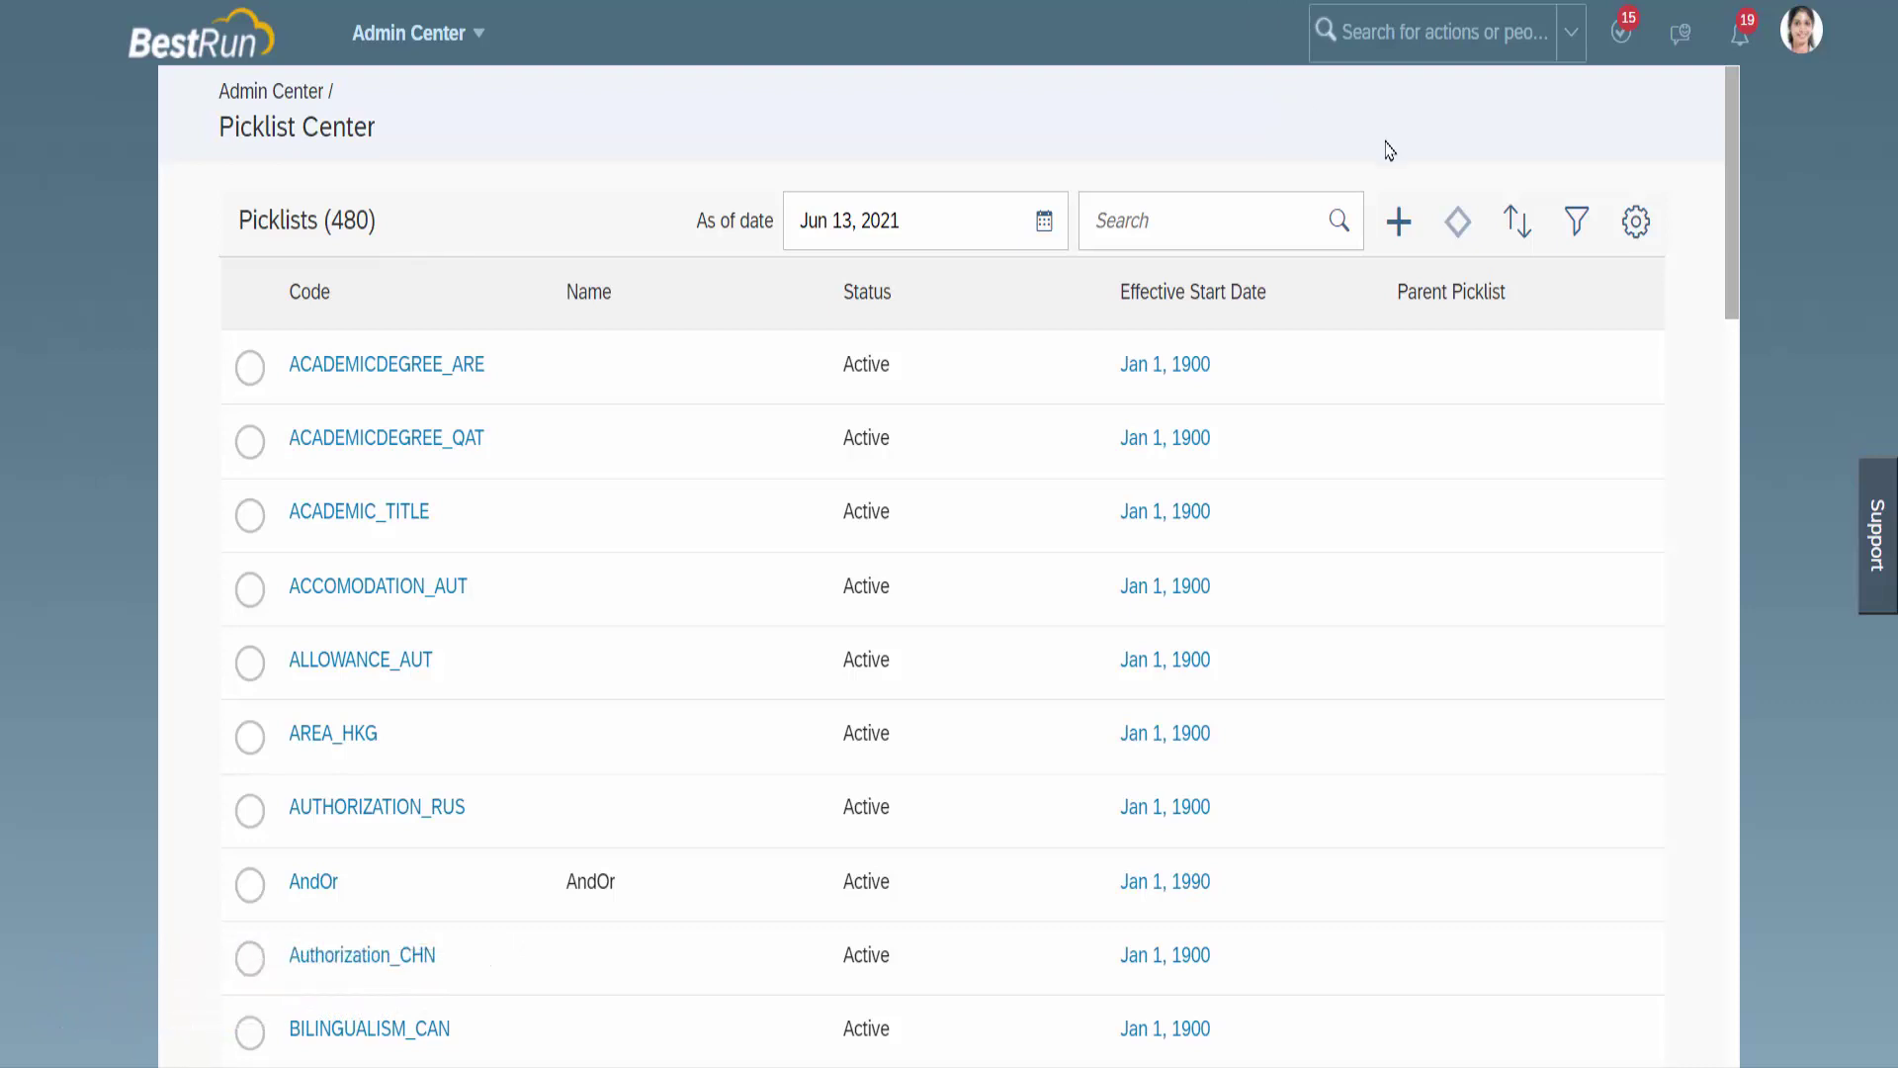
# Start a new picklist with the code MA_State77 and the name State.
pyautogui.click(1399, 227)
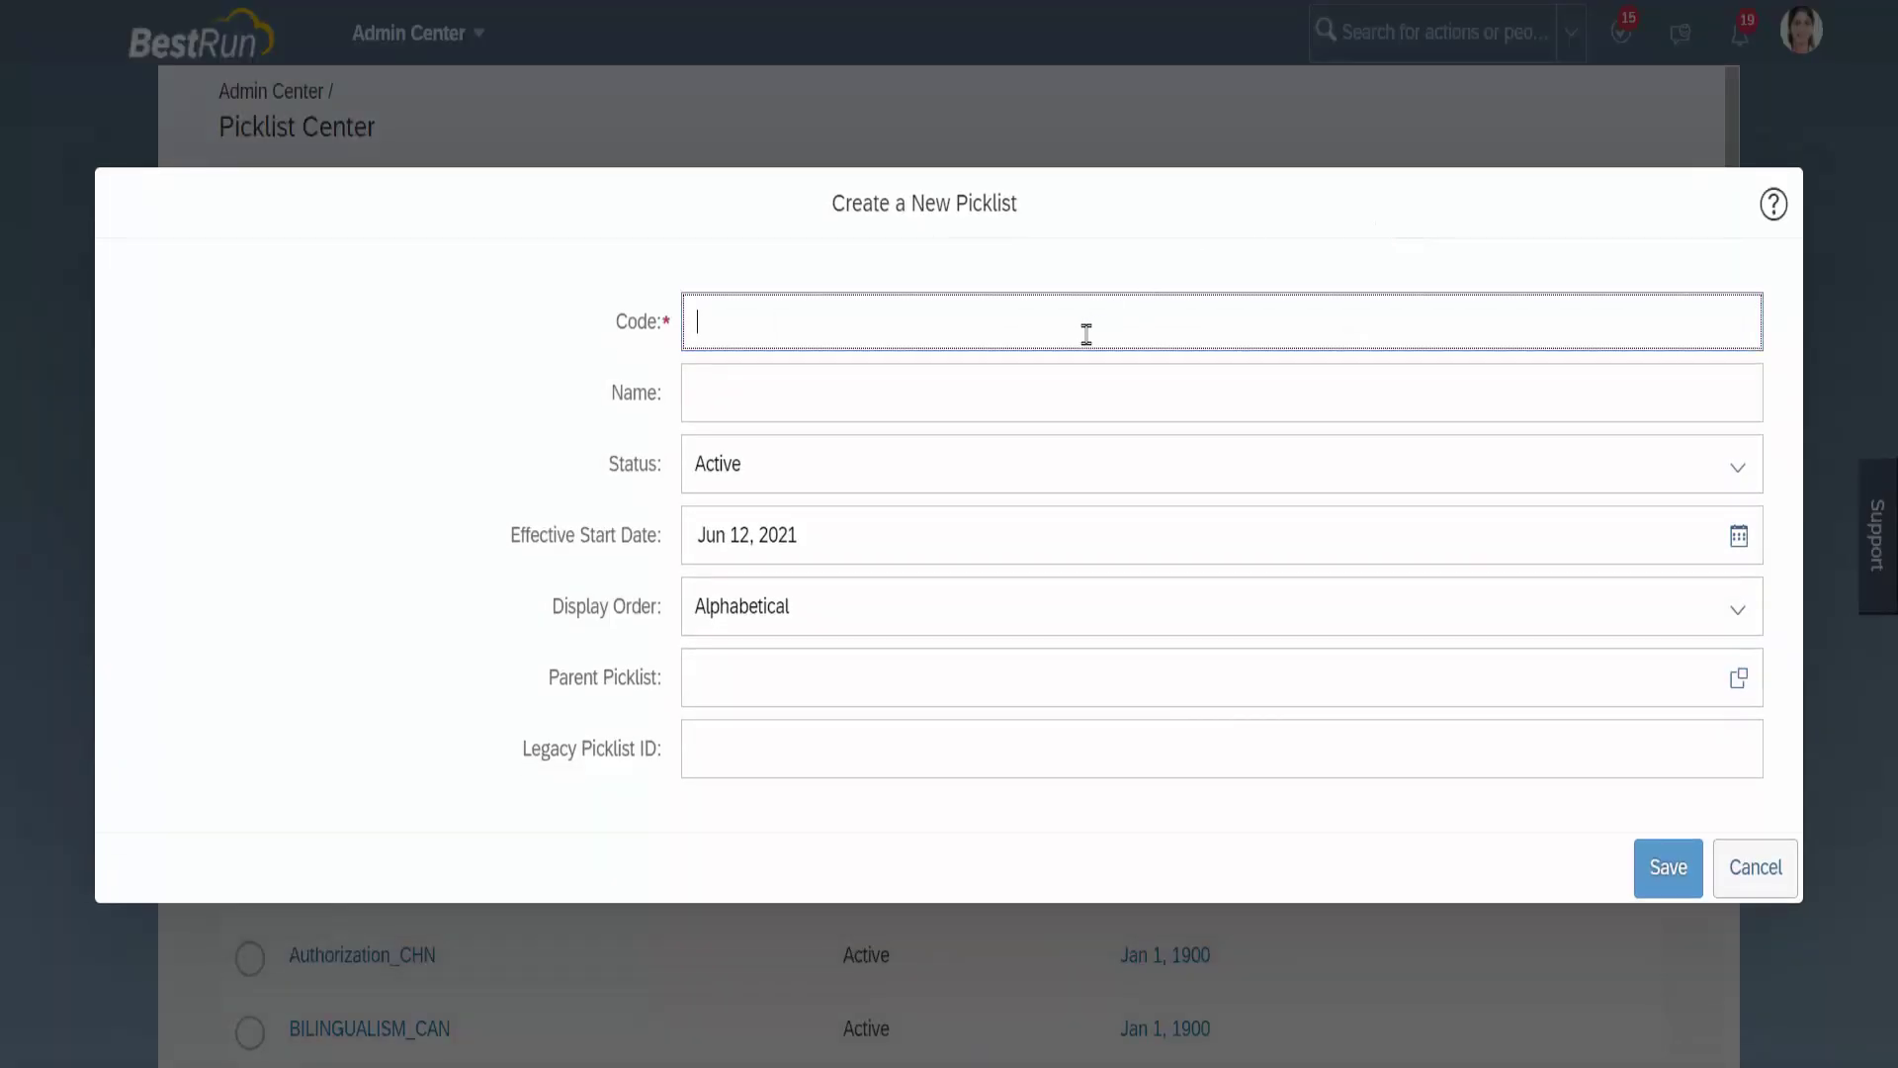
pyautogui.write('MA_State77')
pyautogui.moveTo(737, 324); pyautogui.dragTo(695, 329)
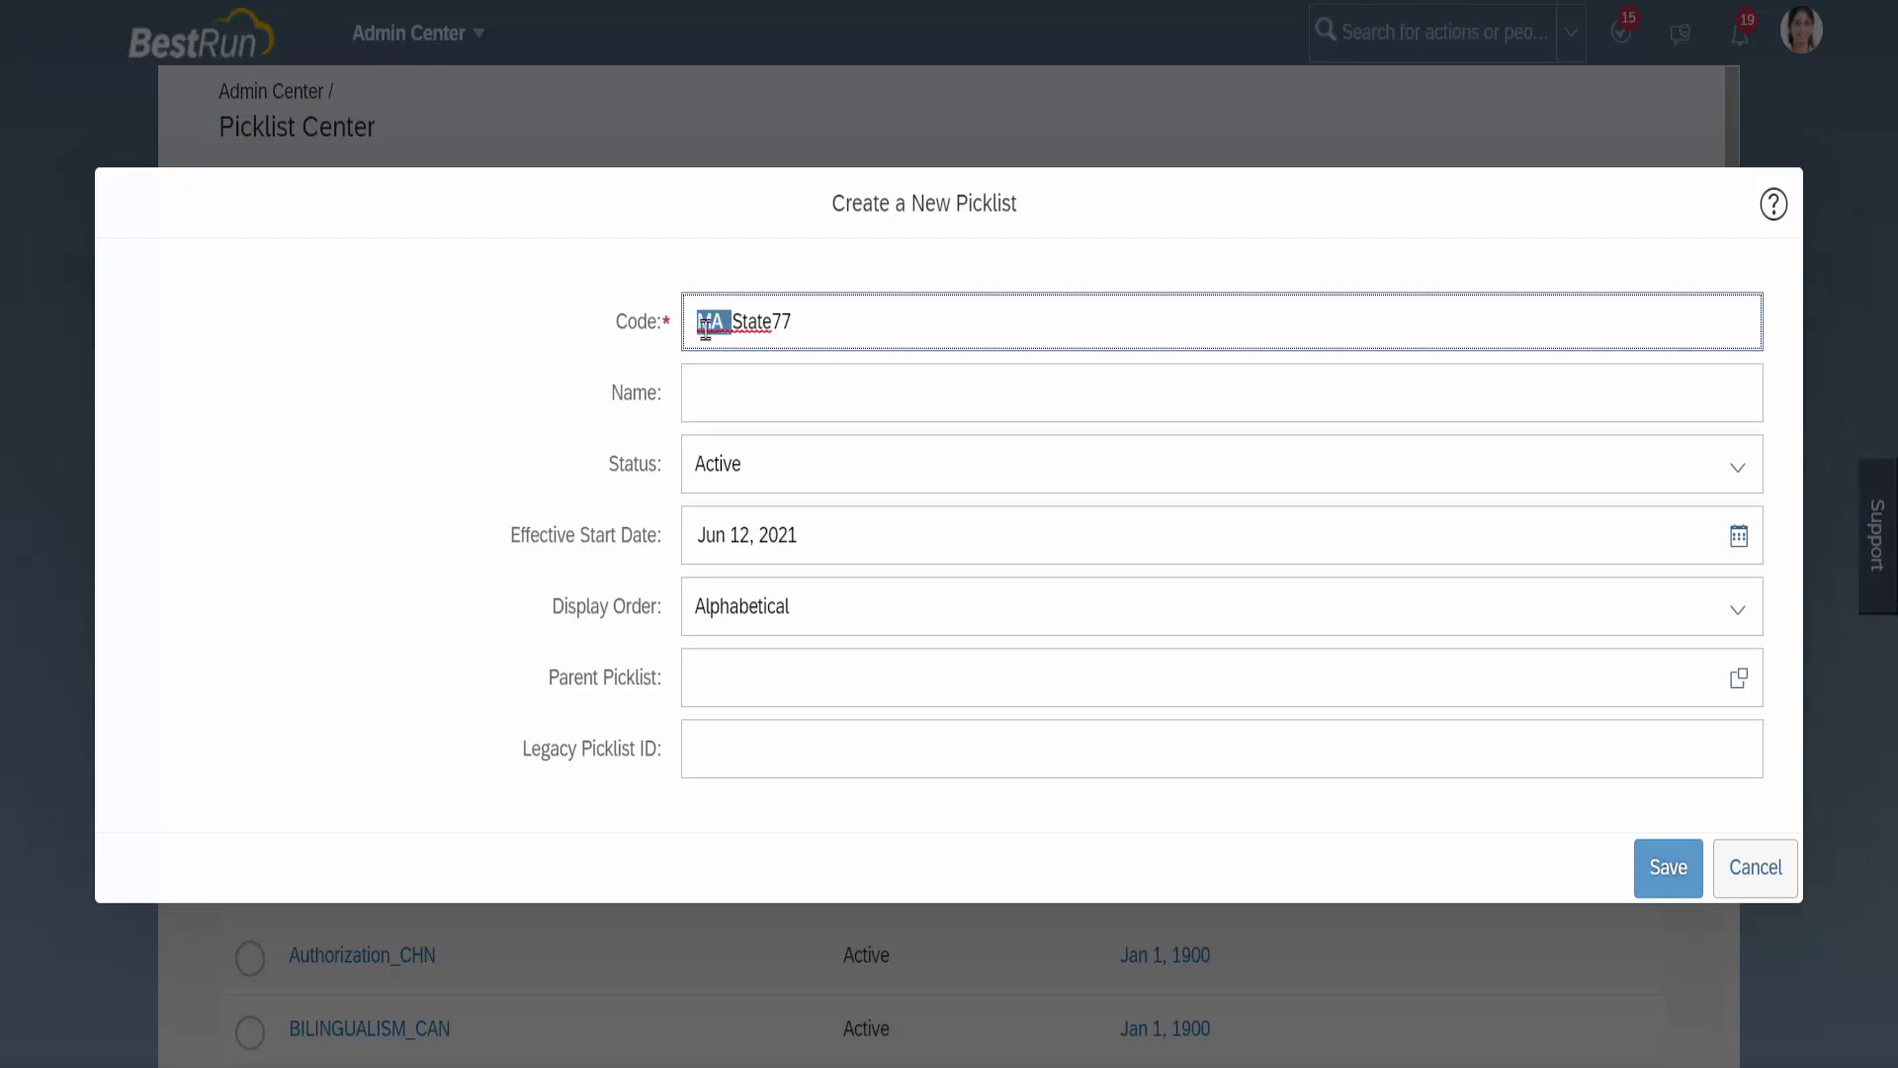
pyautogui.click(710, 390)
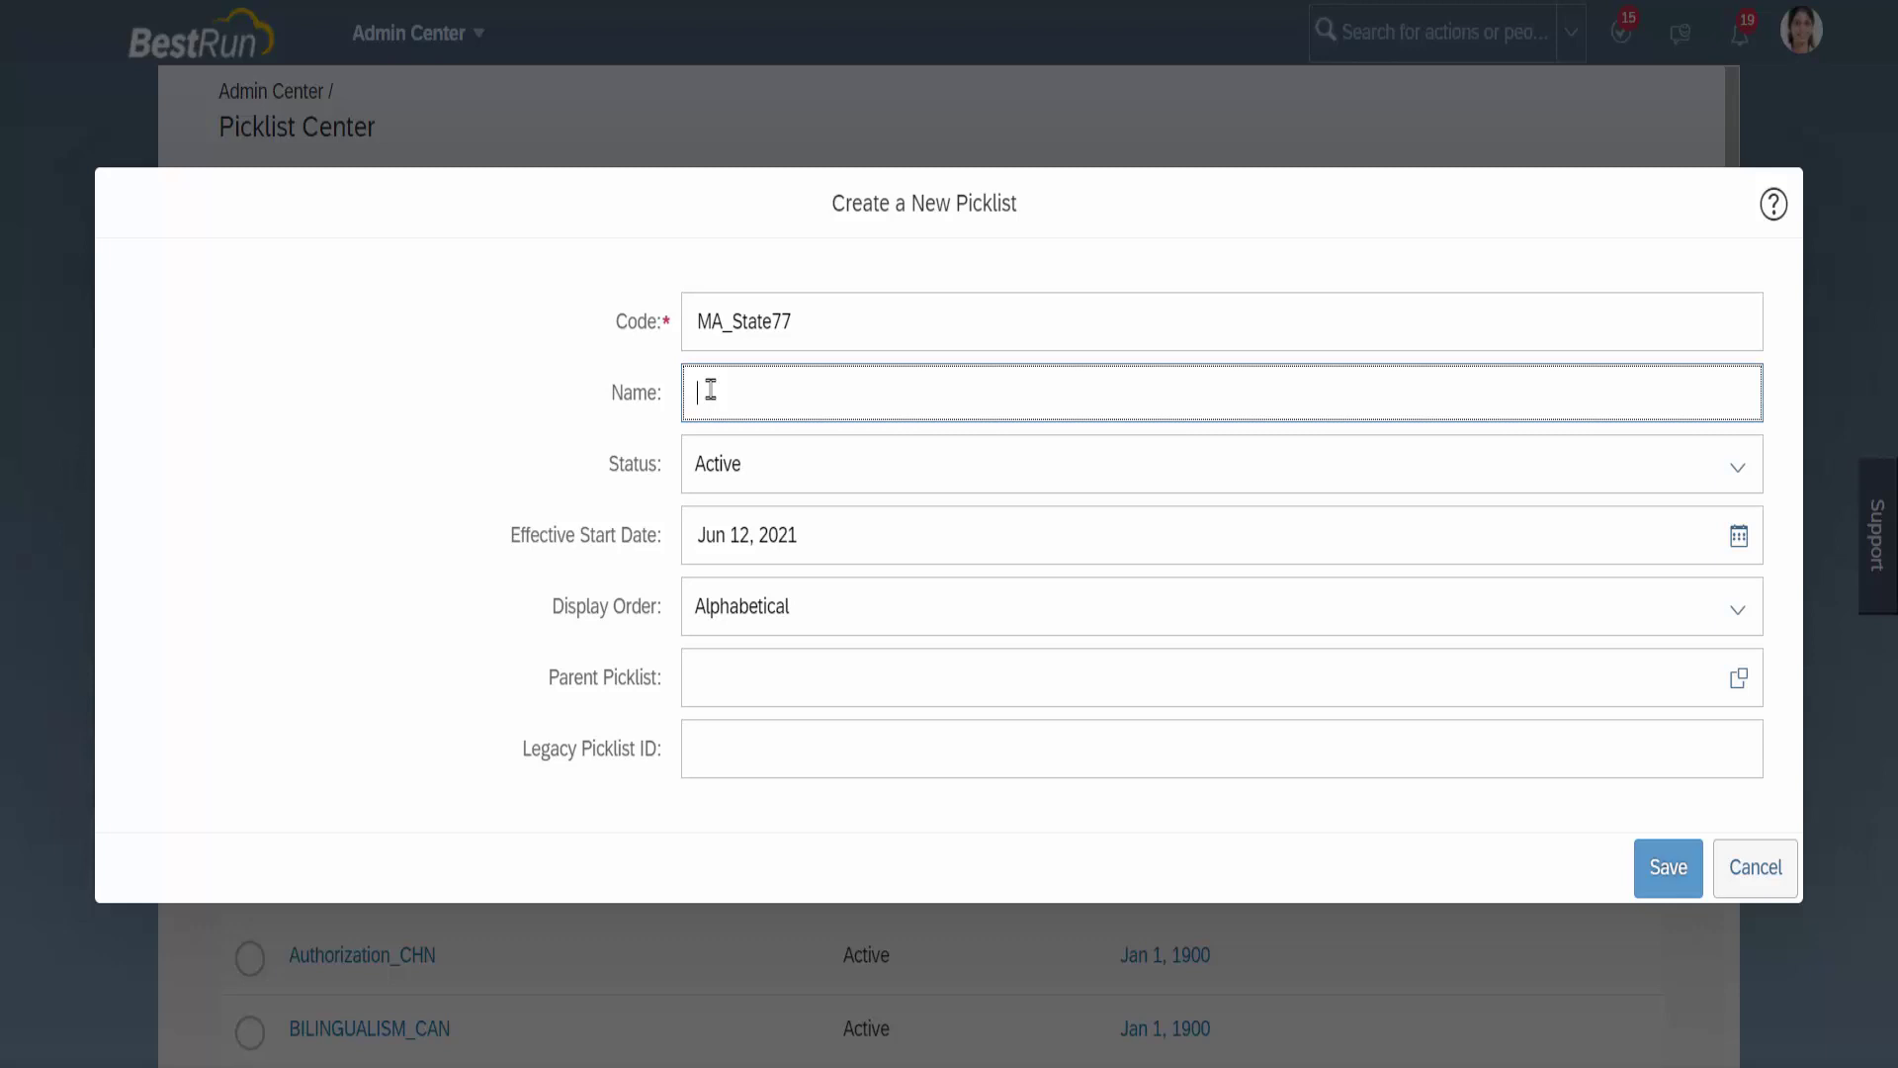
pyautogui.write('State')
# Set the new State picklist's effective start date to Jan 01, 1900.
pyautogui.click(768, 535)
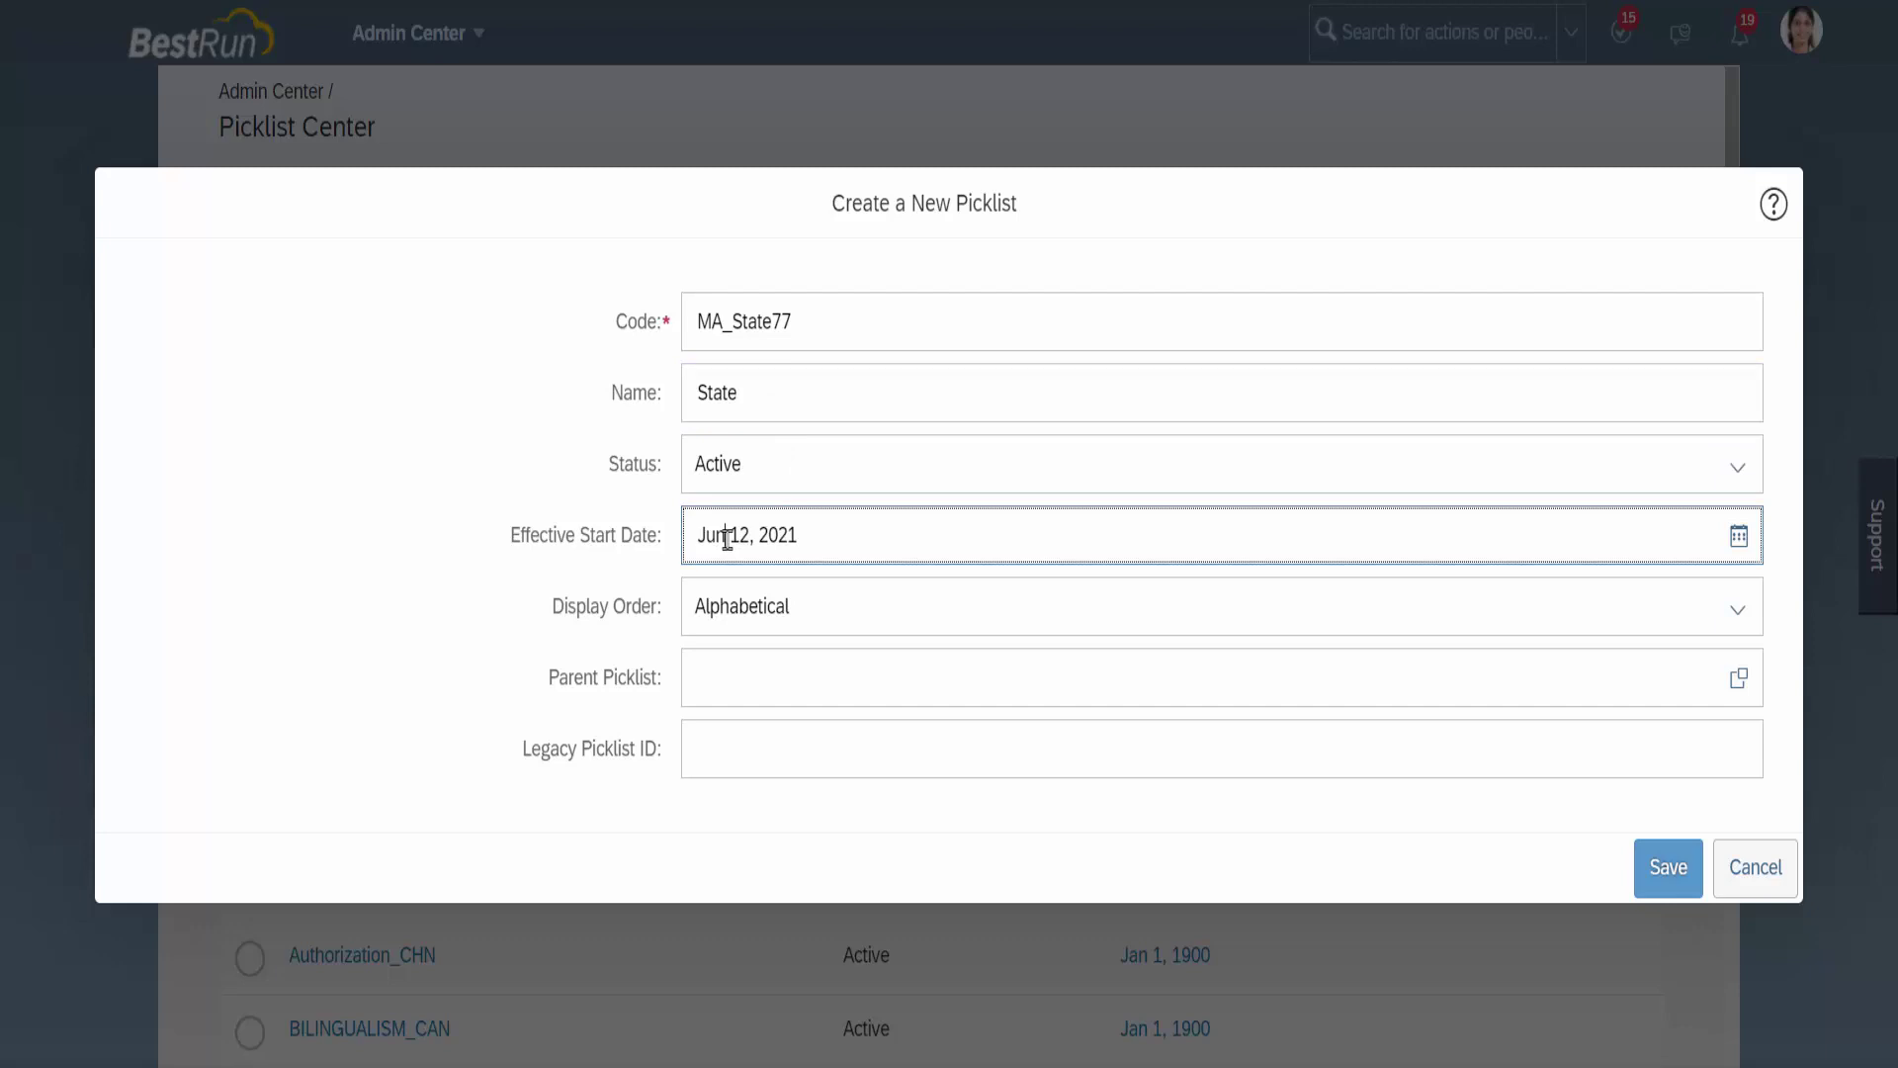
pyautogui.press('BackSpace')
pyautogui.press('BackSpace')
pyautogui.write('an')
pyautogui.press('BackSpace')
pyautogui.press('BackSpace')
pyautogui.write('01')
pyautogui.press('BackSpace')
pyautogui.press('BackSpace')
pyautogui.press('BackSpace')
pyautogui.press('BackSpace')
pyautogui.write('1900')
# Choose Alphabetical as the display order and save the MA_State77 picklist.
pyautogui.click(825, 623)
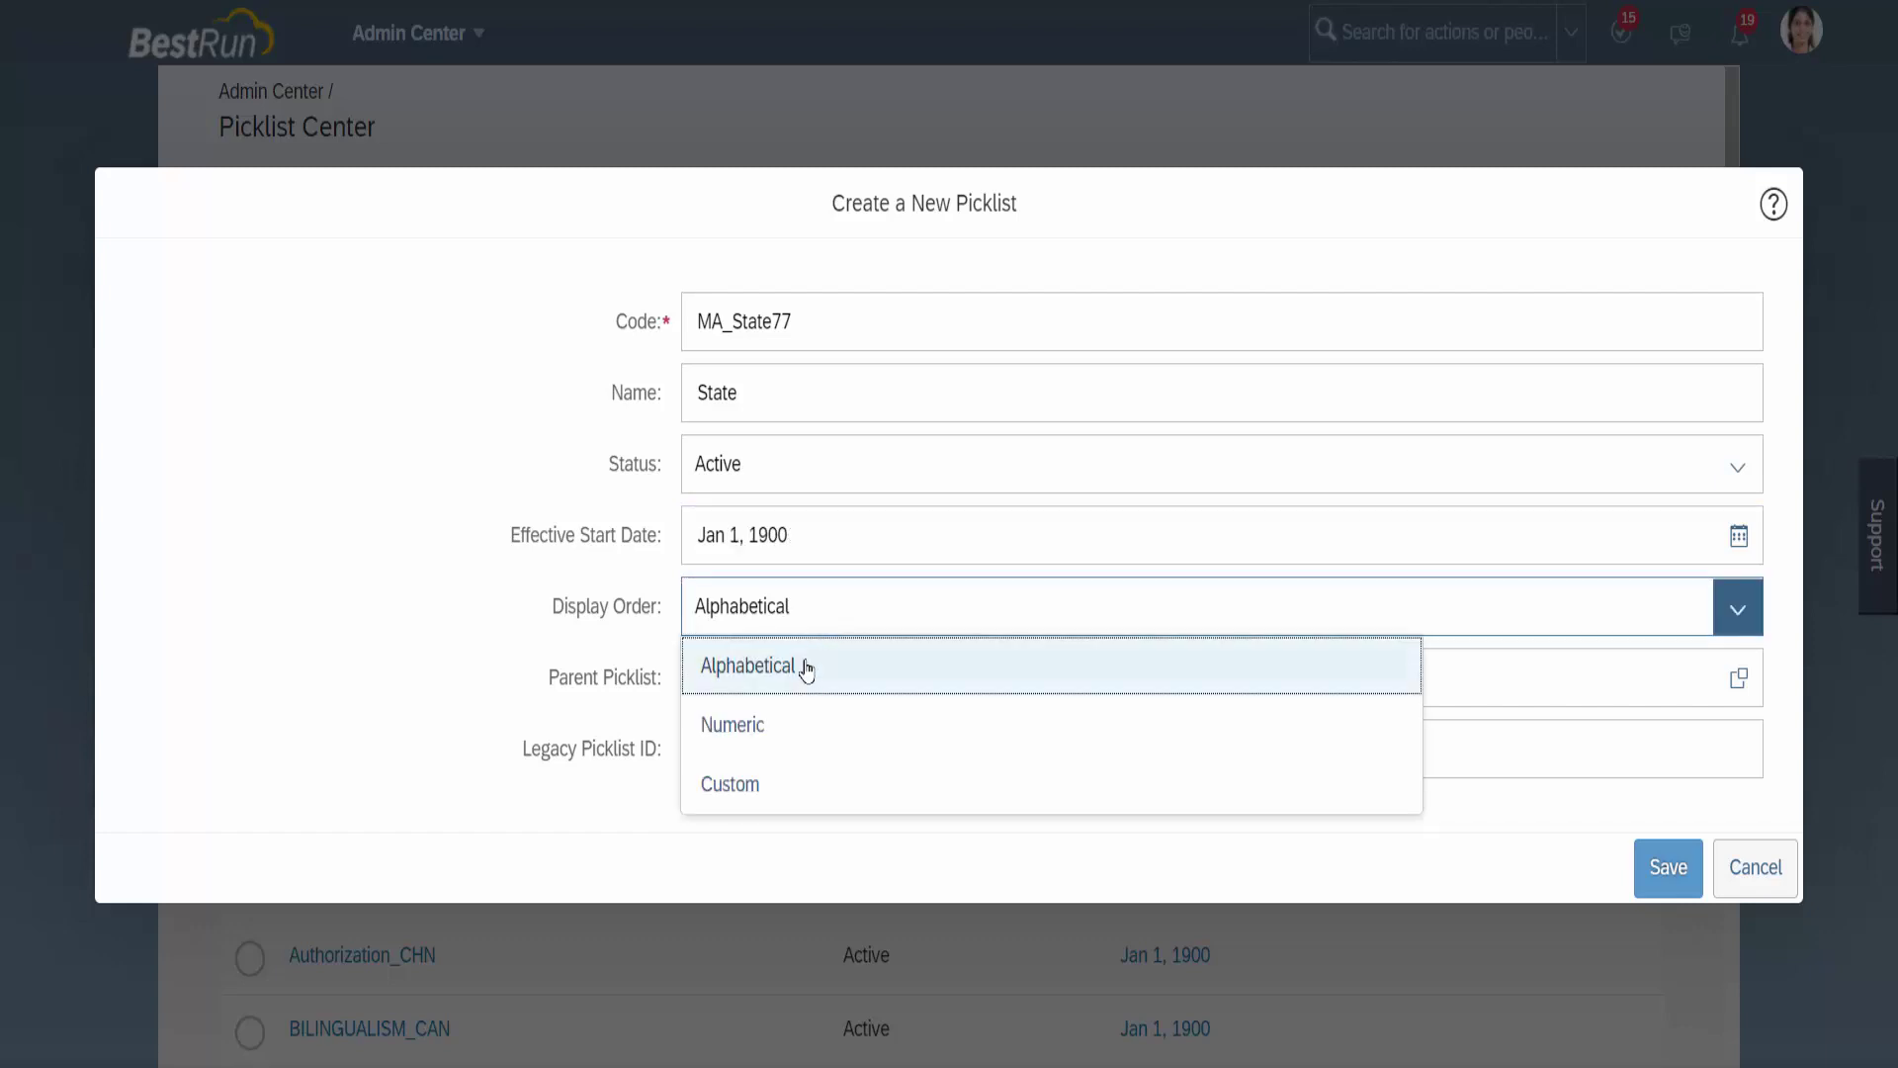
pyautogui.click(804, 666)
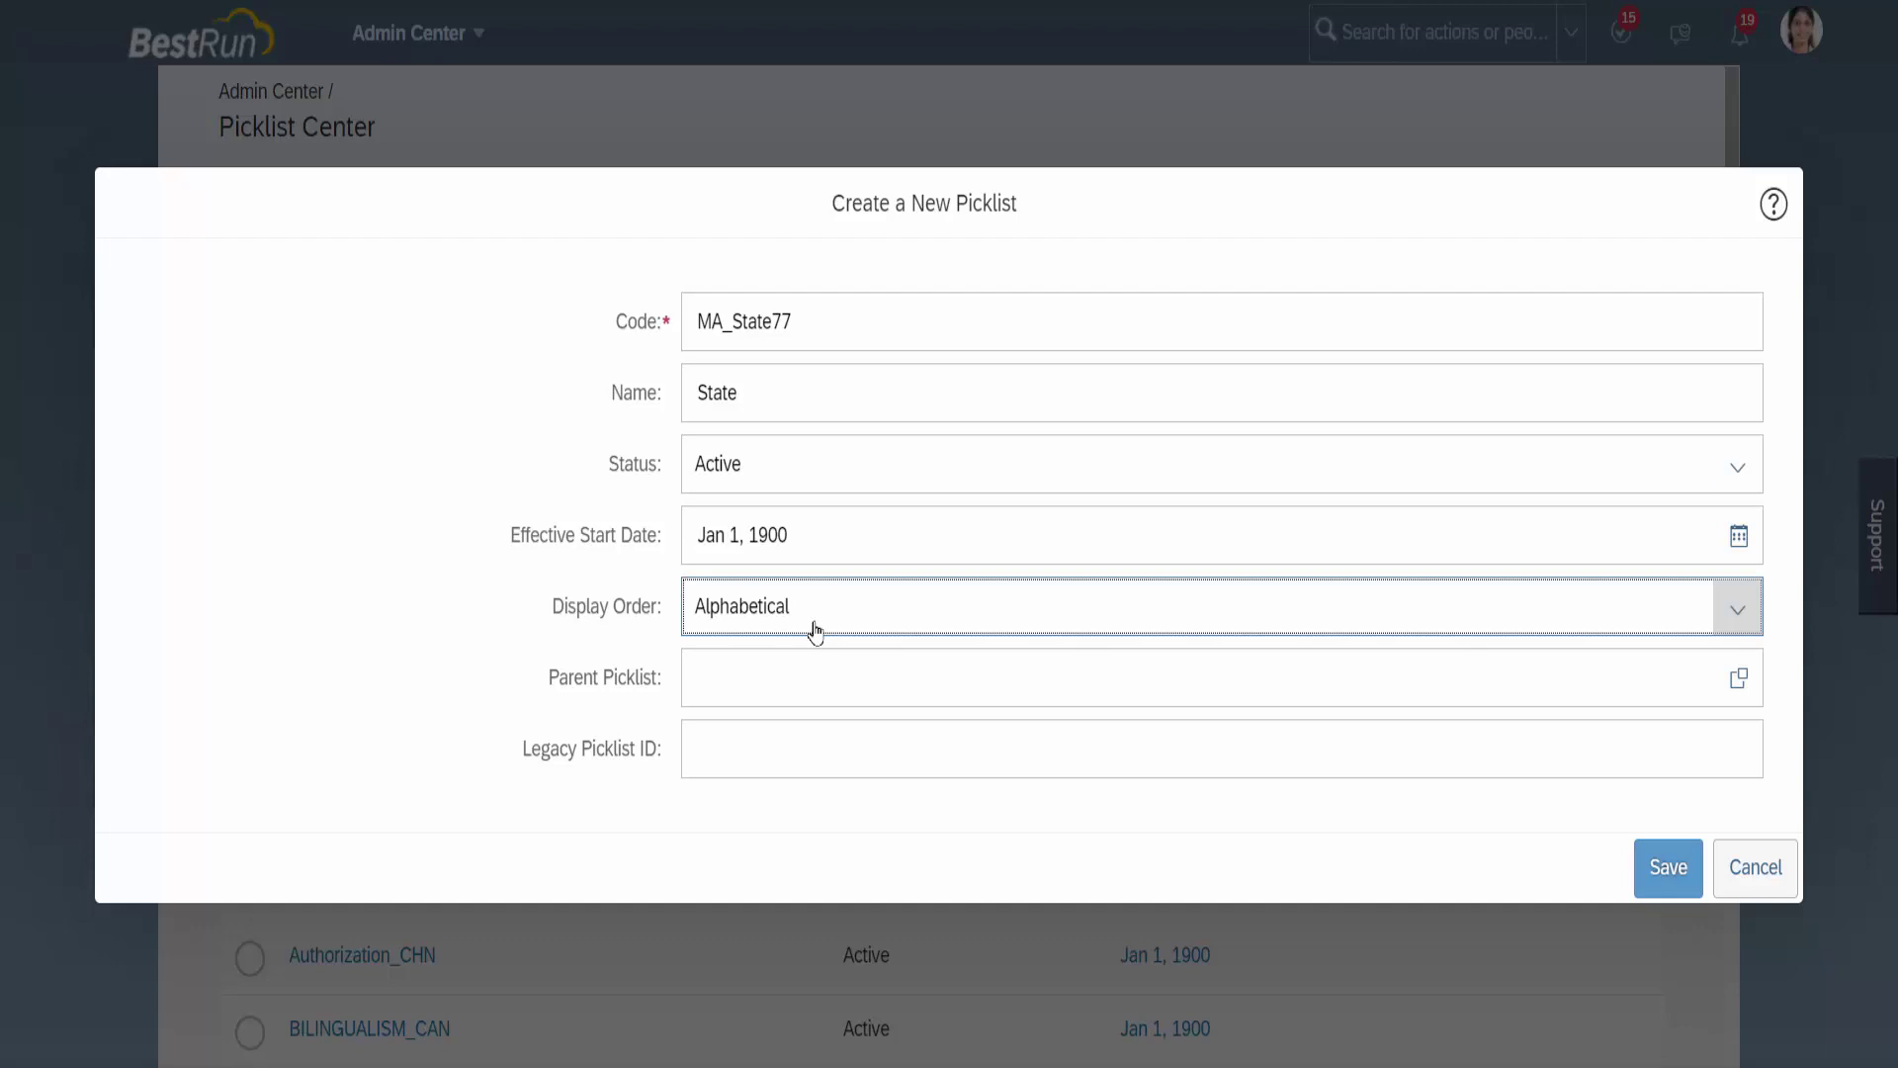
pyautogui.click(1665, 868)
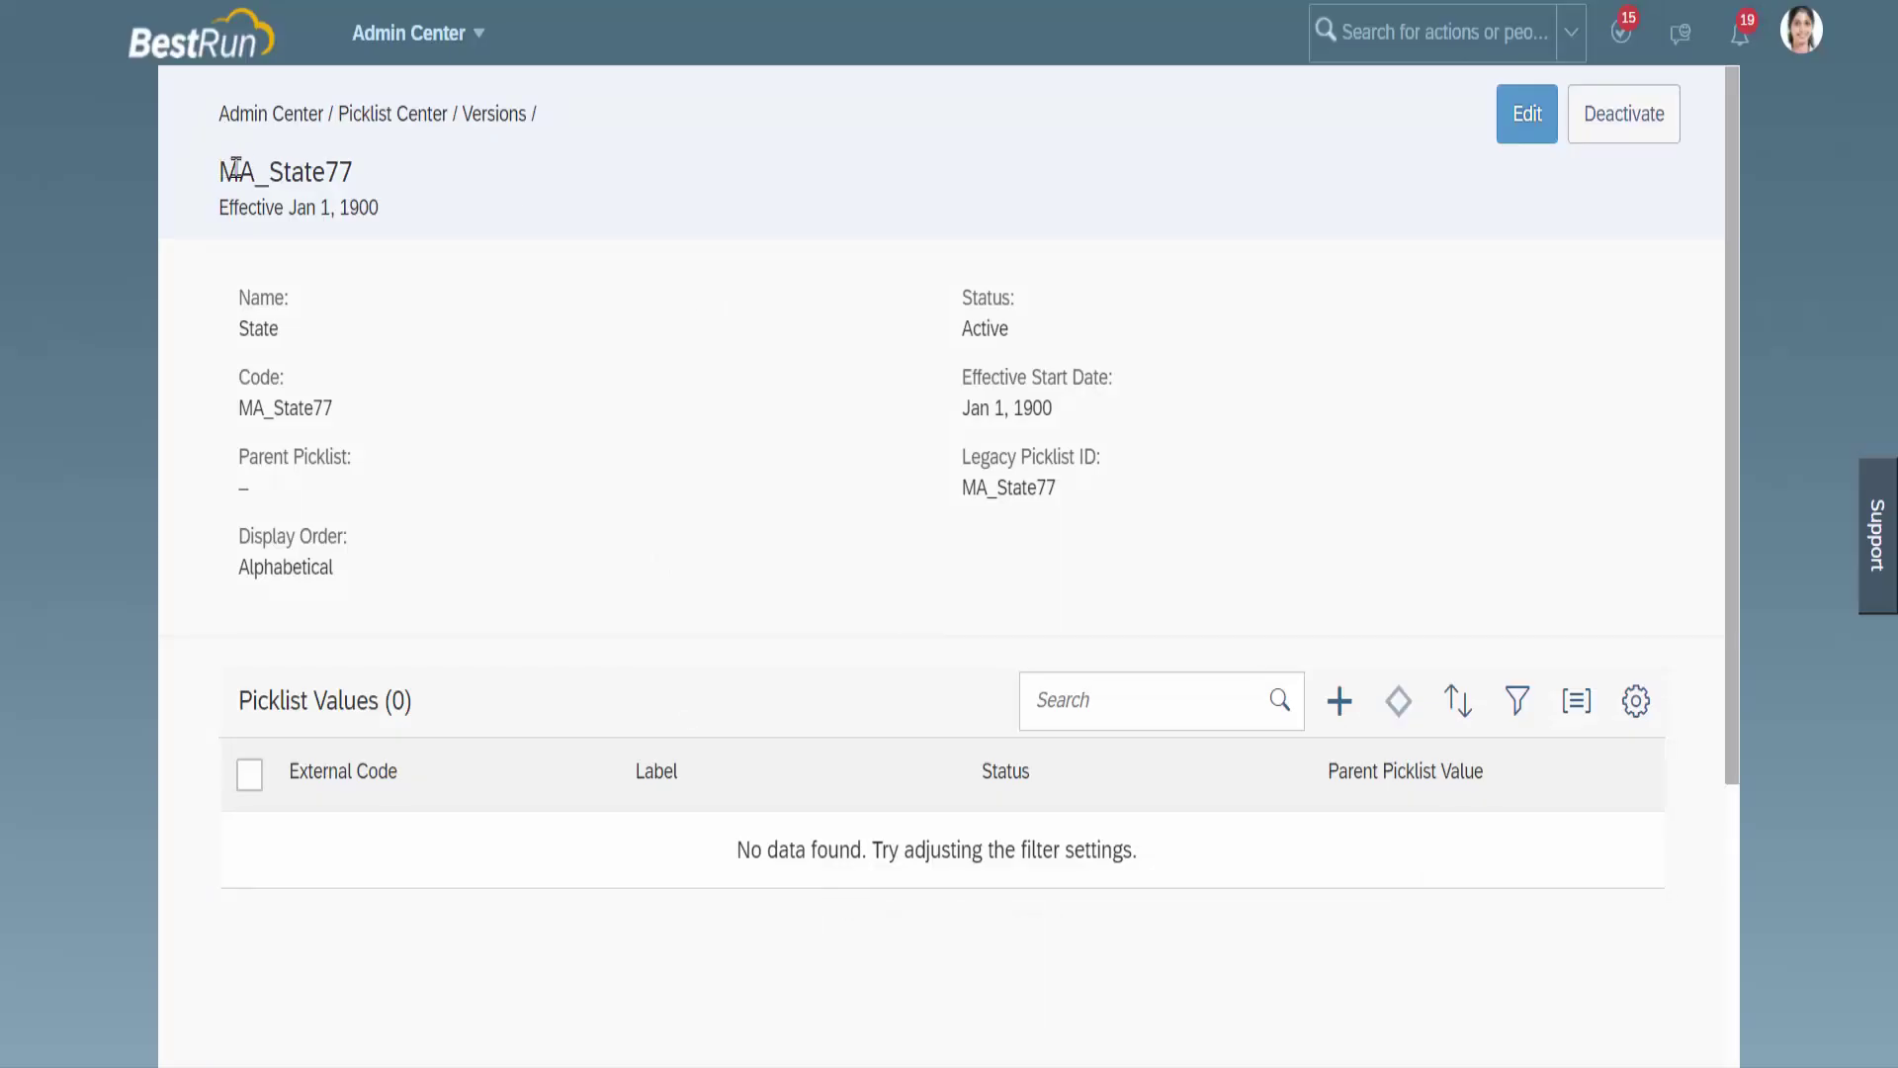
pyautogui.moveTo(236, 169); pyautogui.dragTo(374, 176)
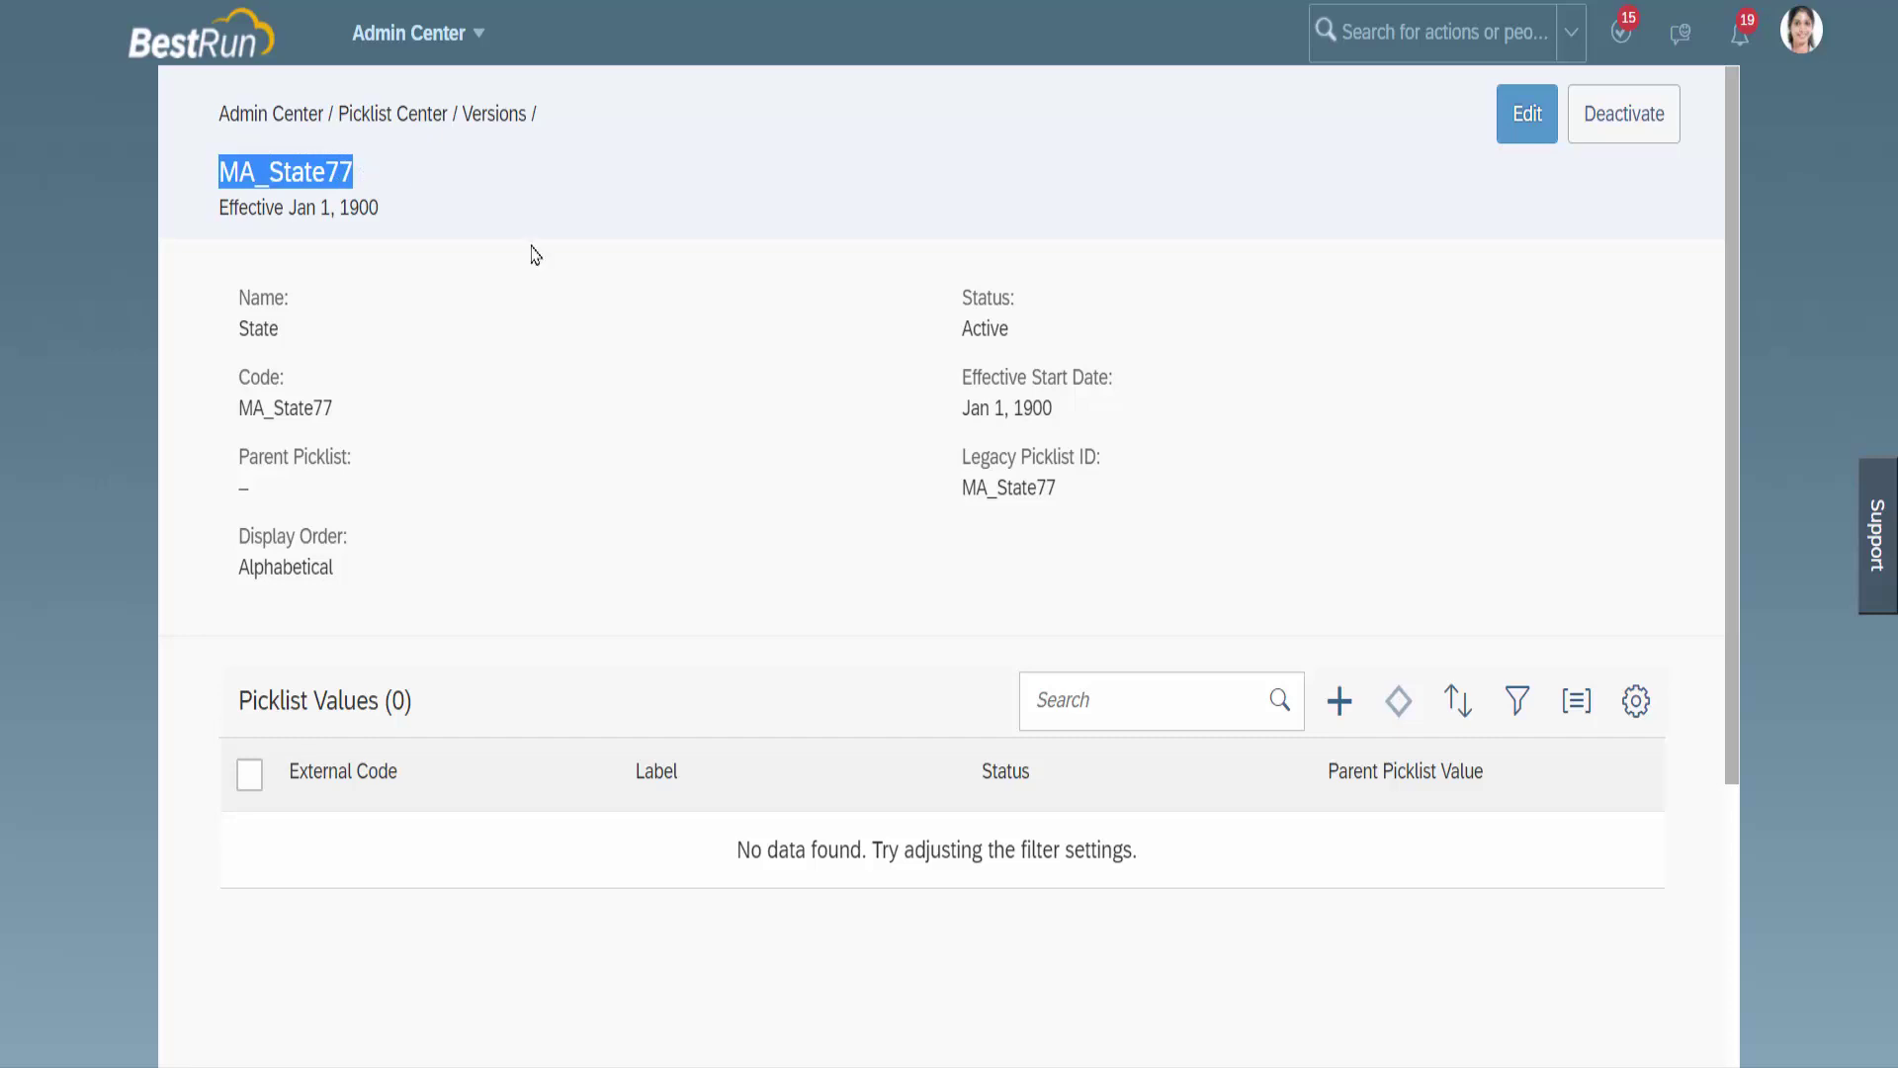
pyautogui.click(615, 356)
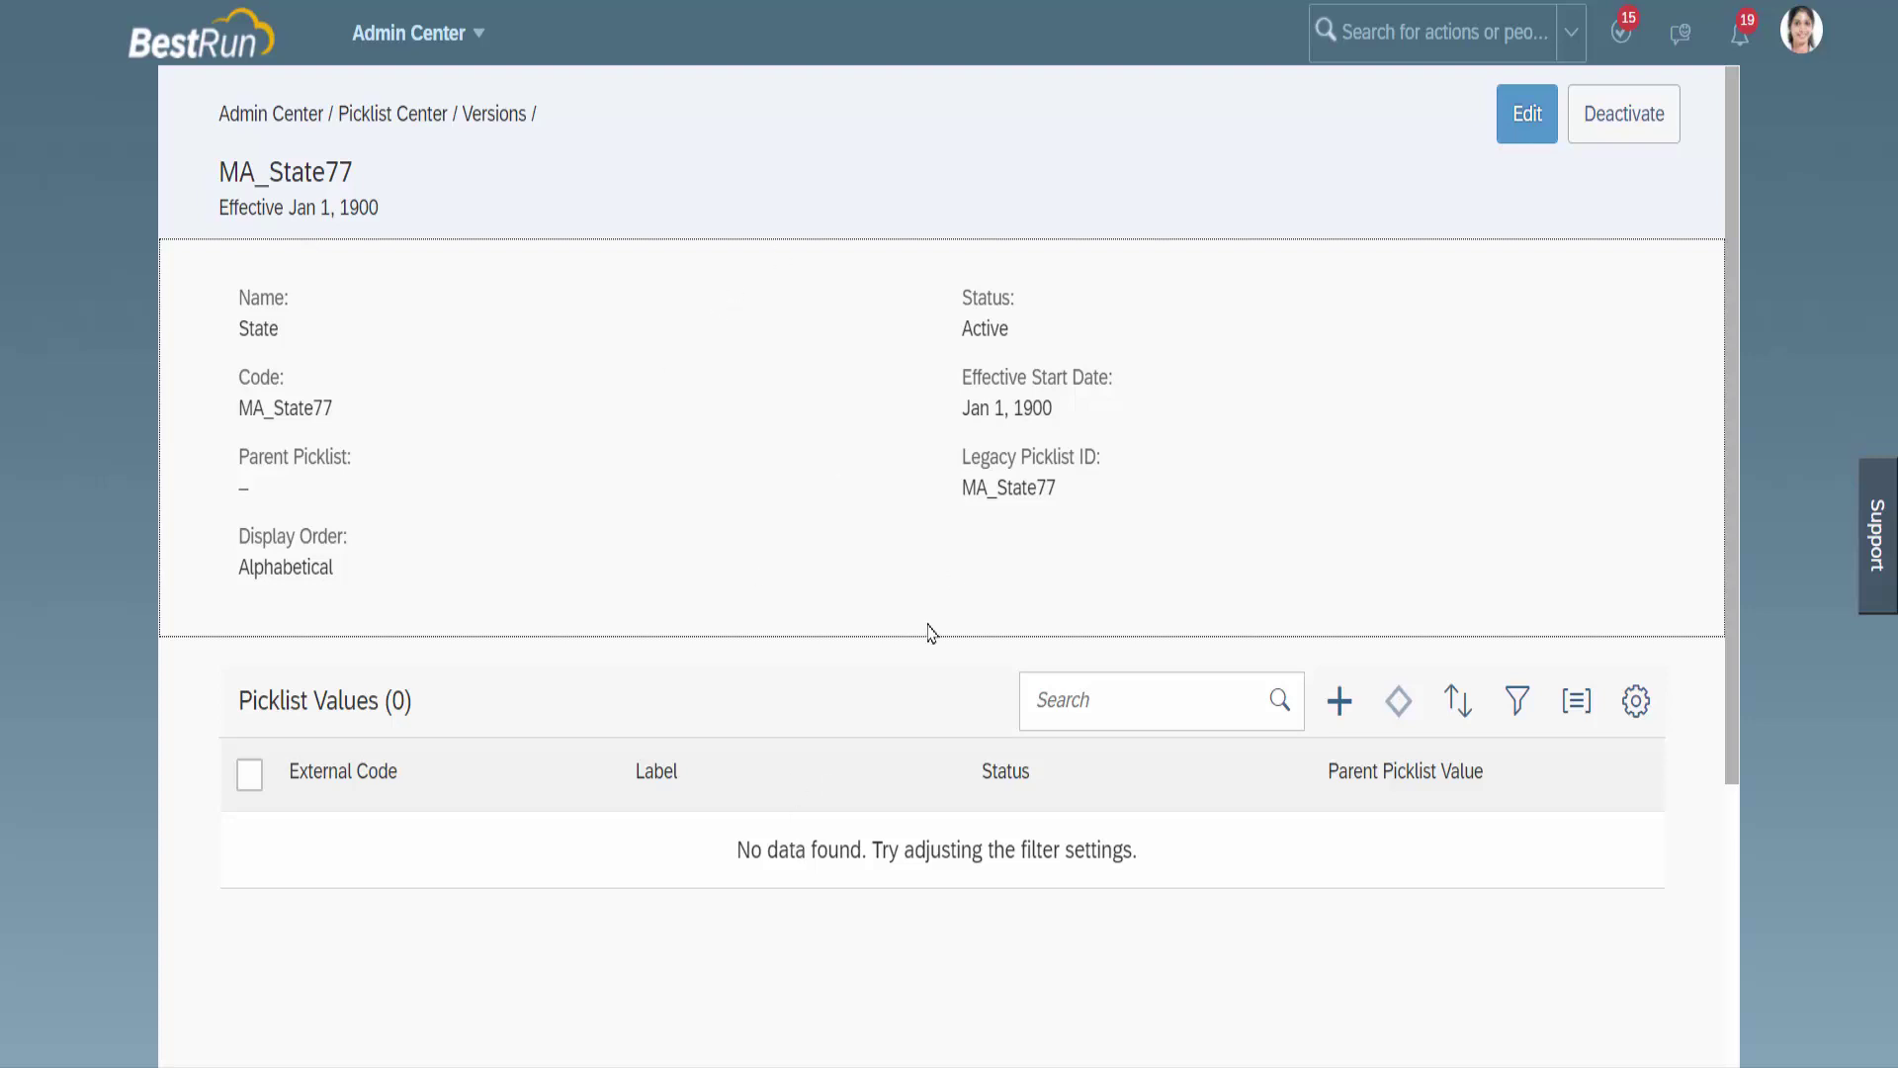
# Add a value to the MA_State77 picklist with external code MA_Gujarat77 and label Gujarat.
pyautogui.click(1341, 703)
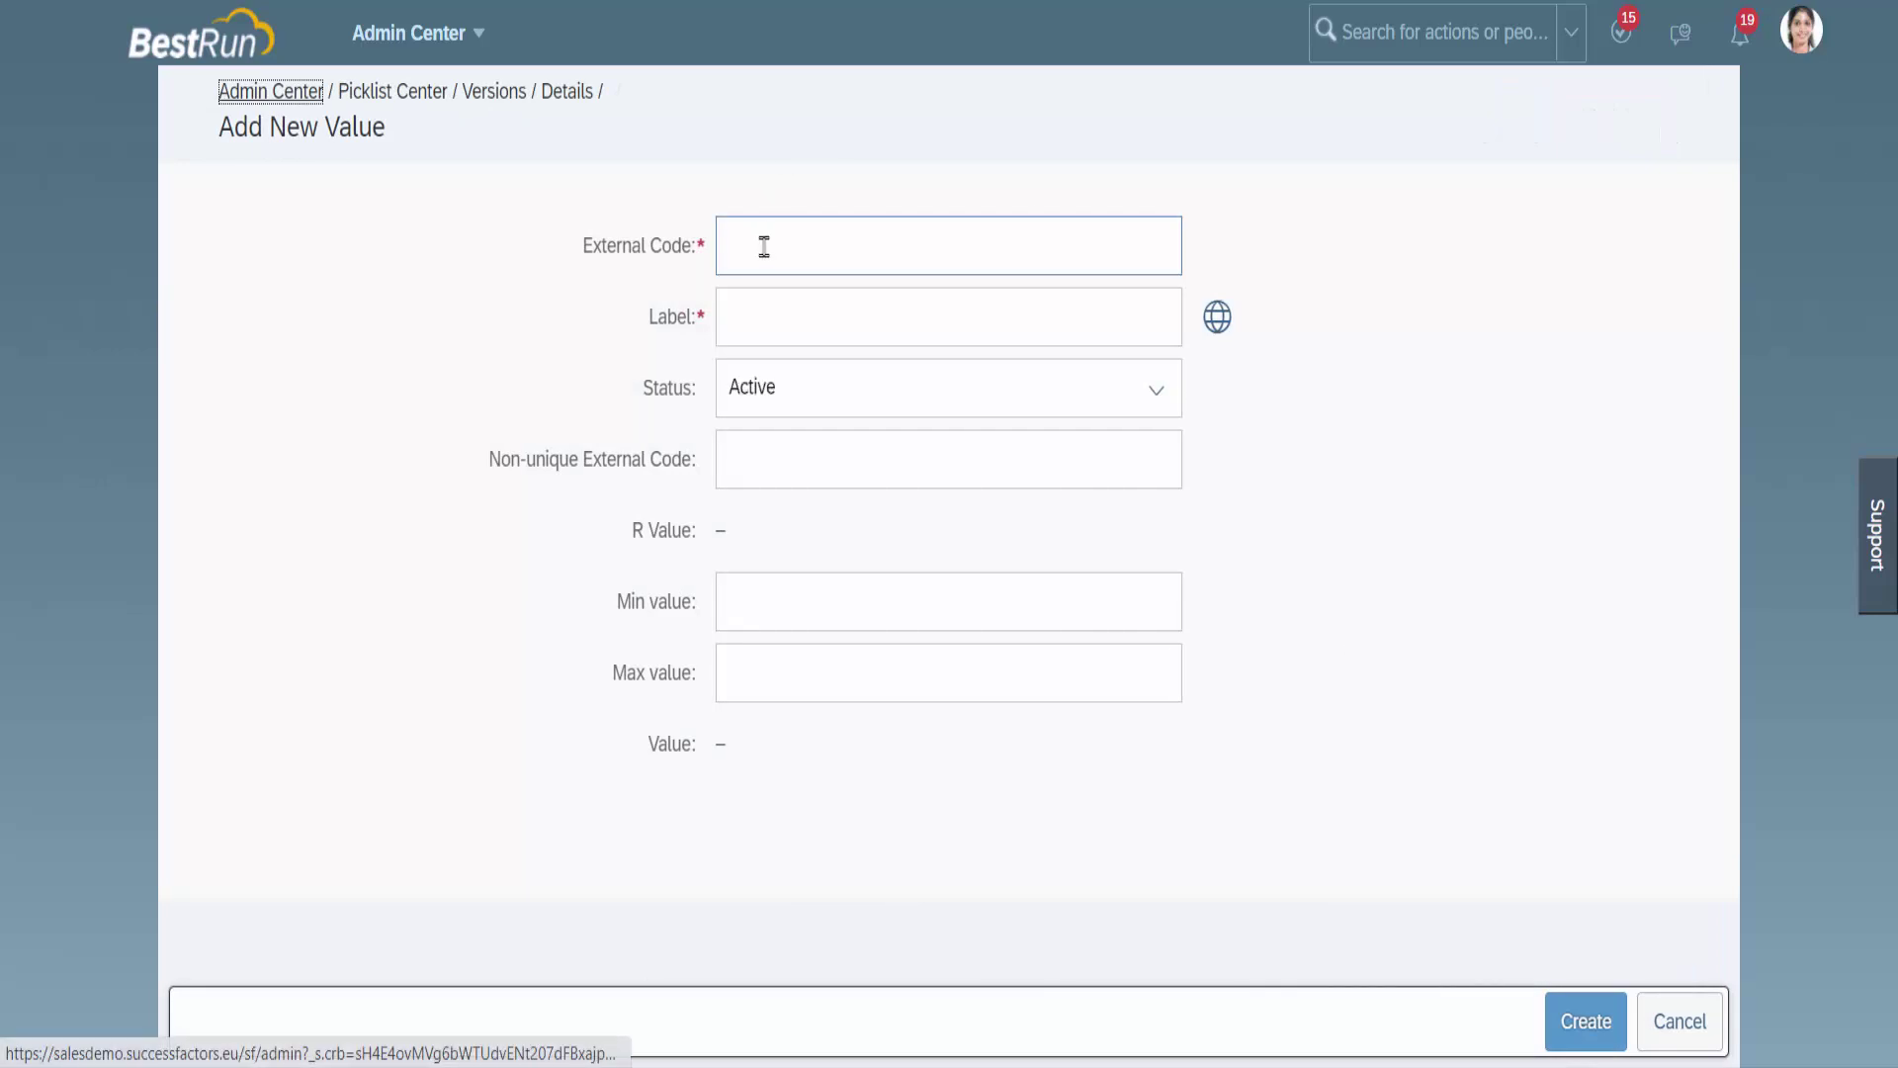
pyautogui.click(764, 247)
pyautogui.write('MA_')
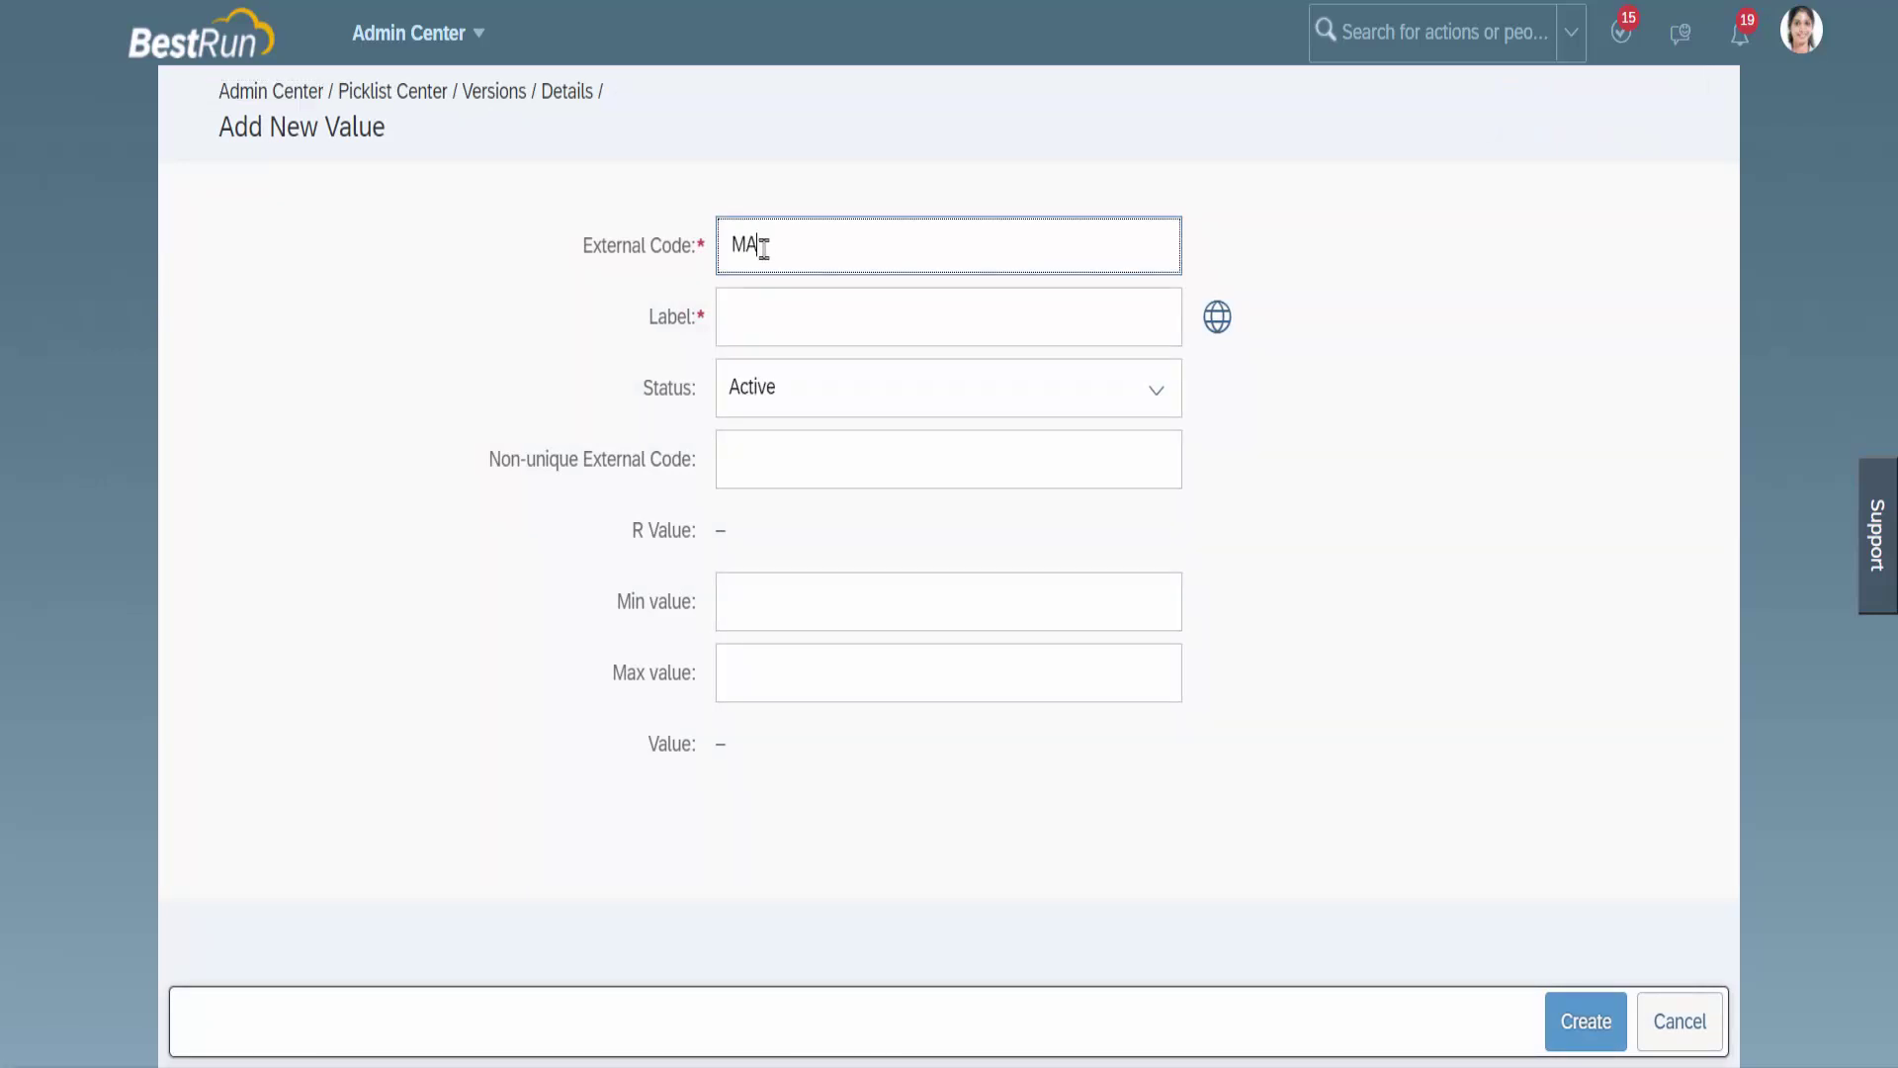
pyautogui.write('Gujarat77')
pyautogui.click(769, 315)
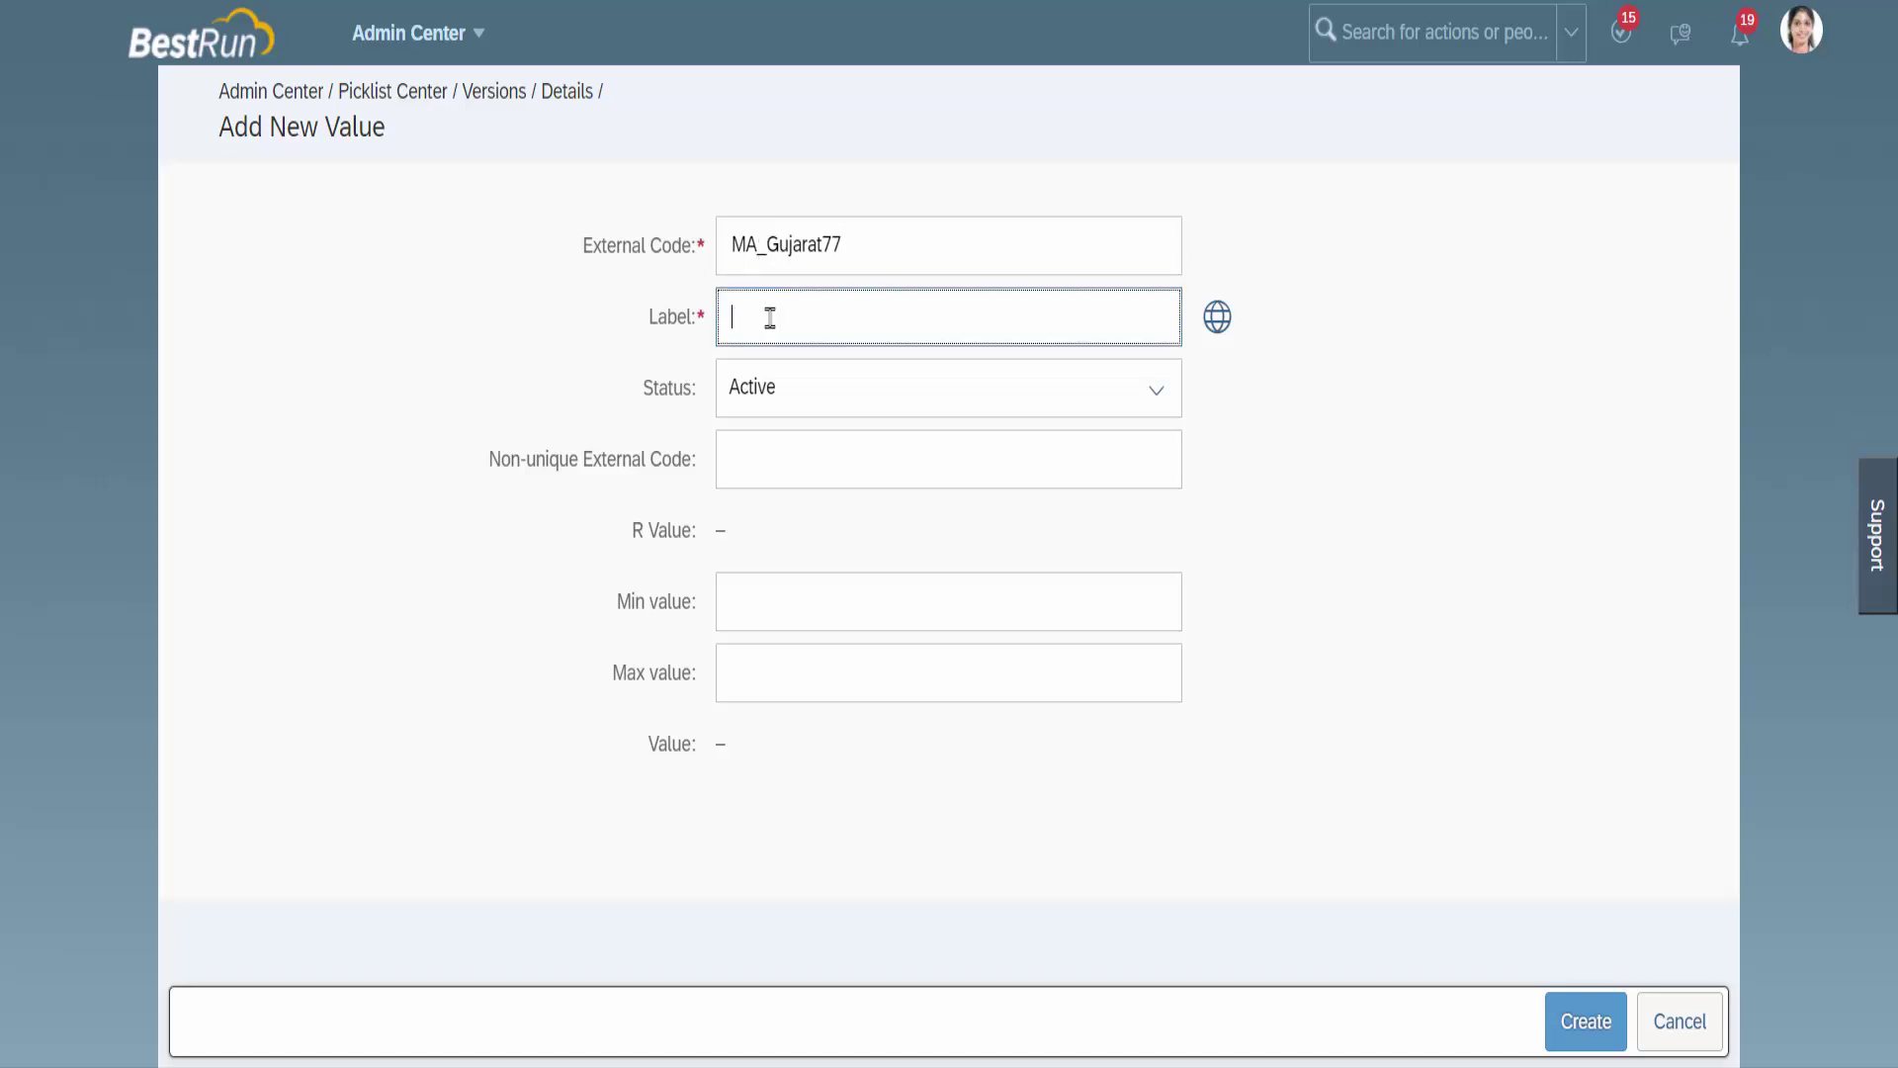
pyautogui.write('Gujarat')
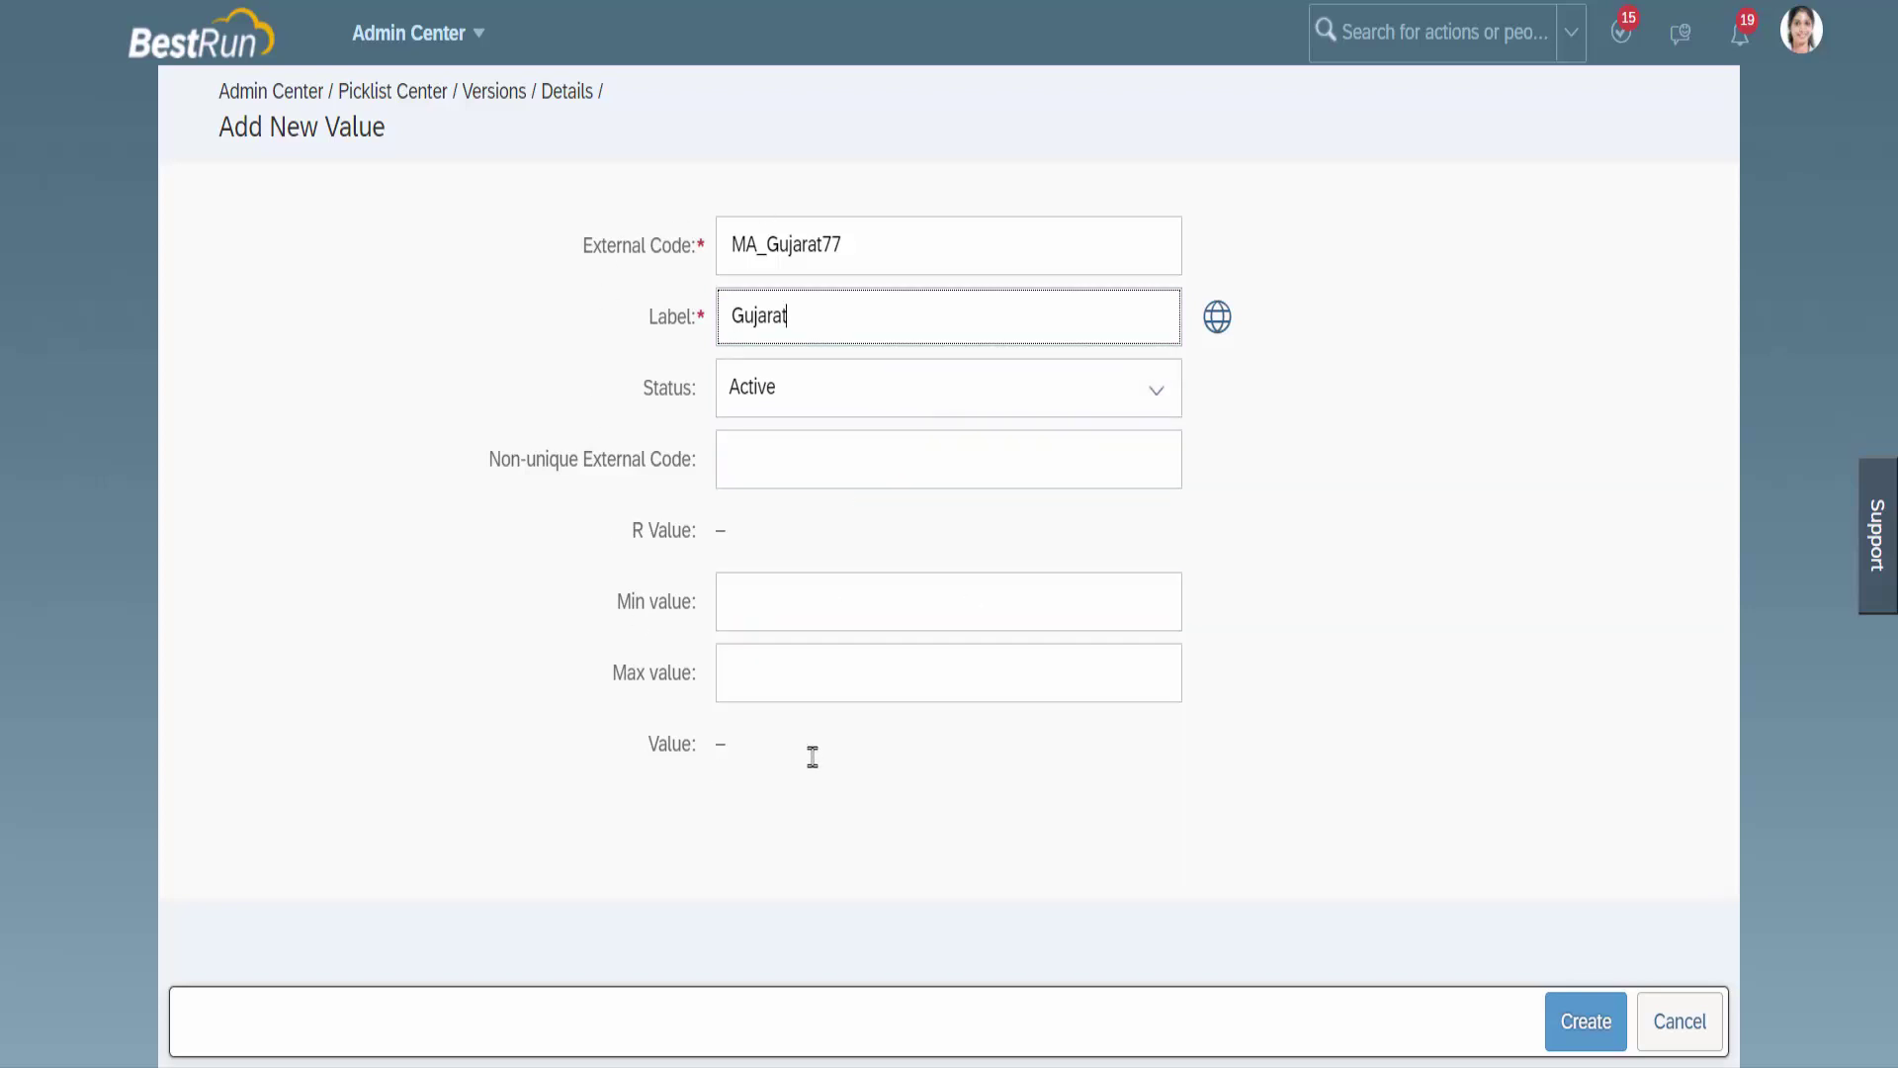
pyautogui.click(1594, 1028)
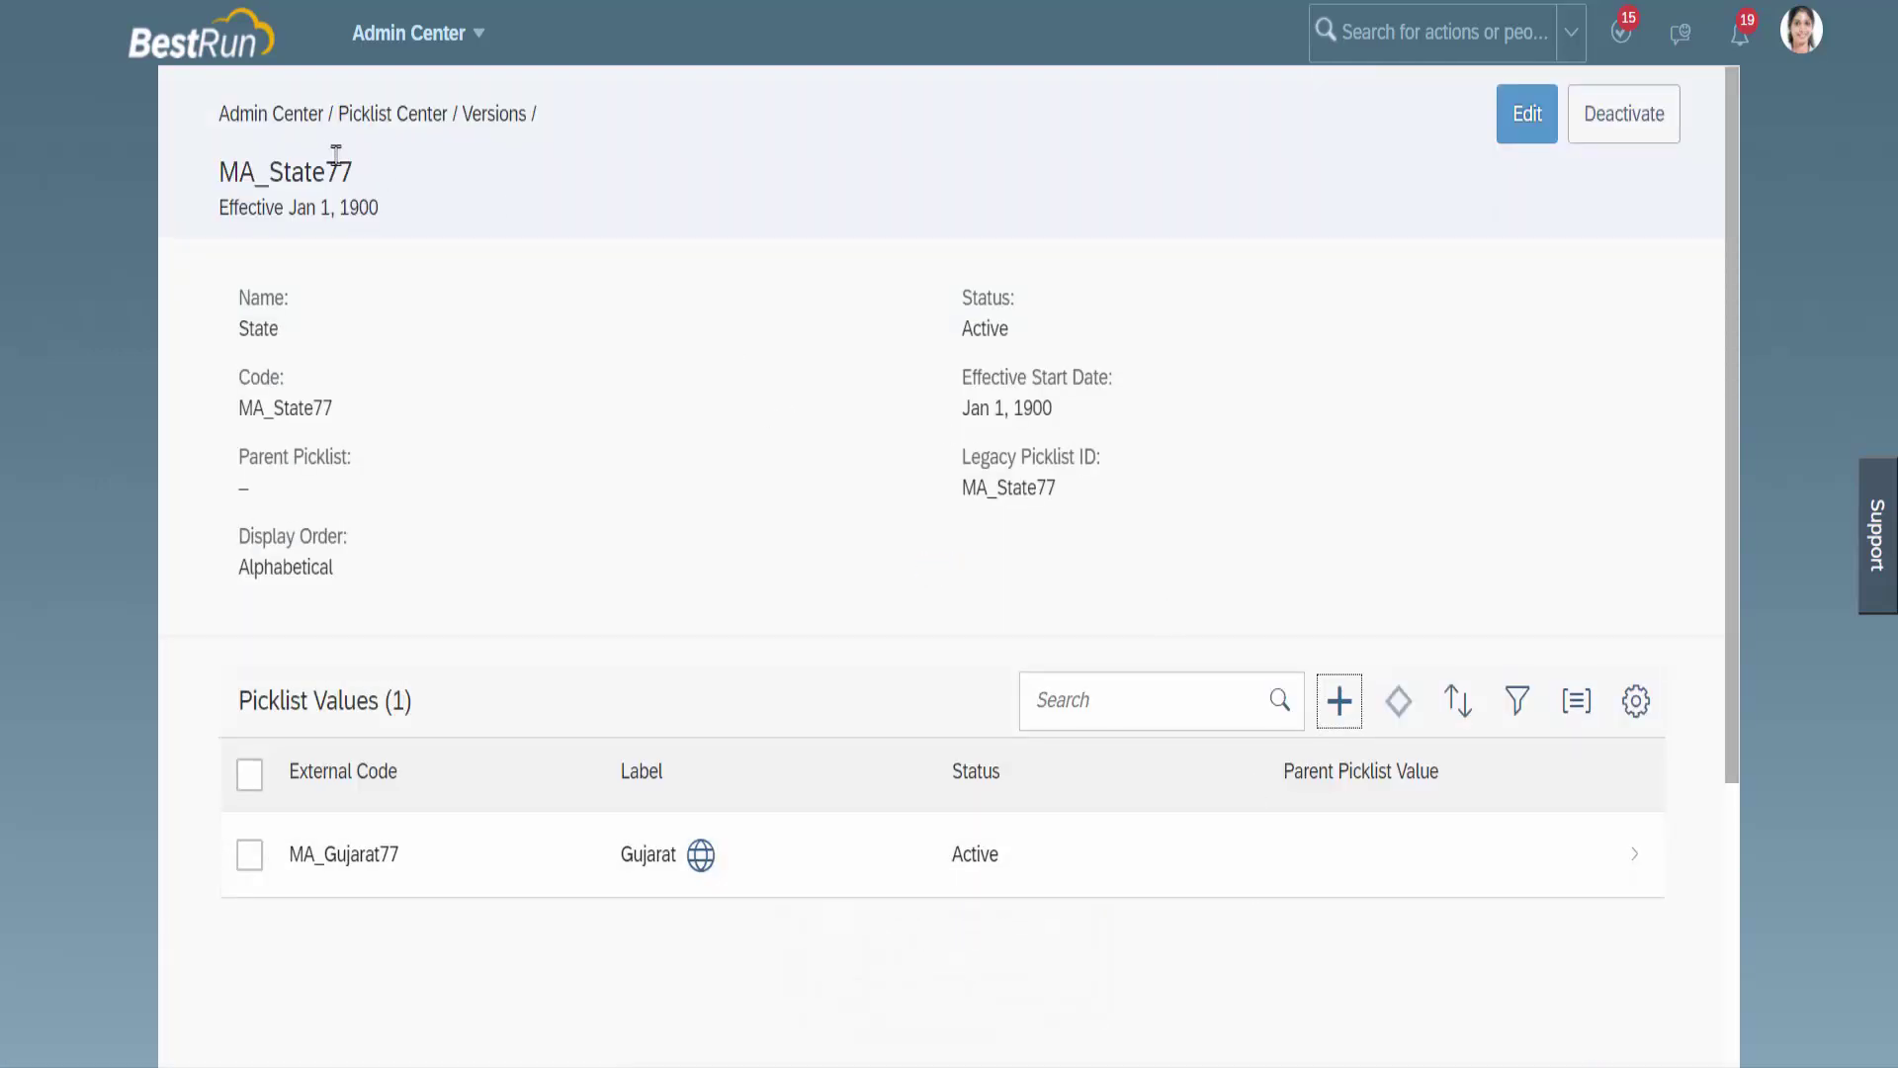
pyautogui.moveTo(358, 176); pyautogui.dragTo(272, 174)
pyautogui.click(708, 362)
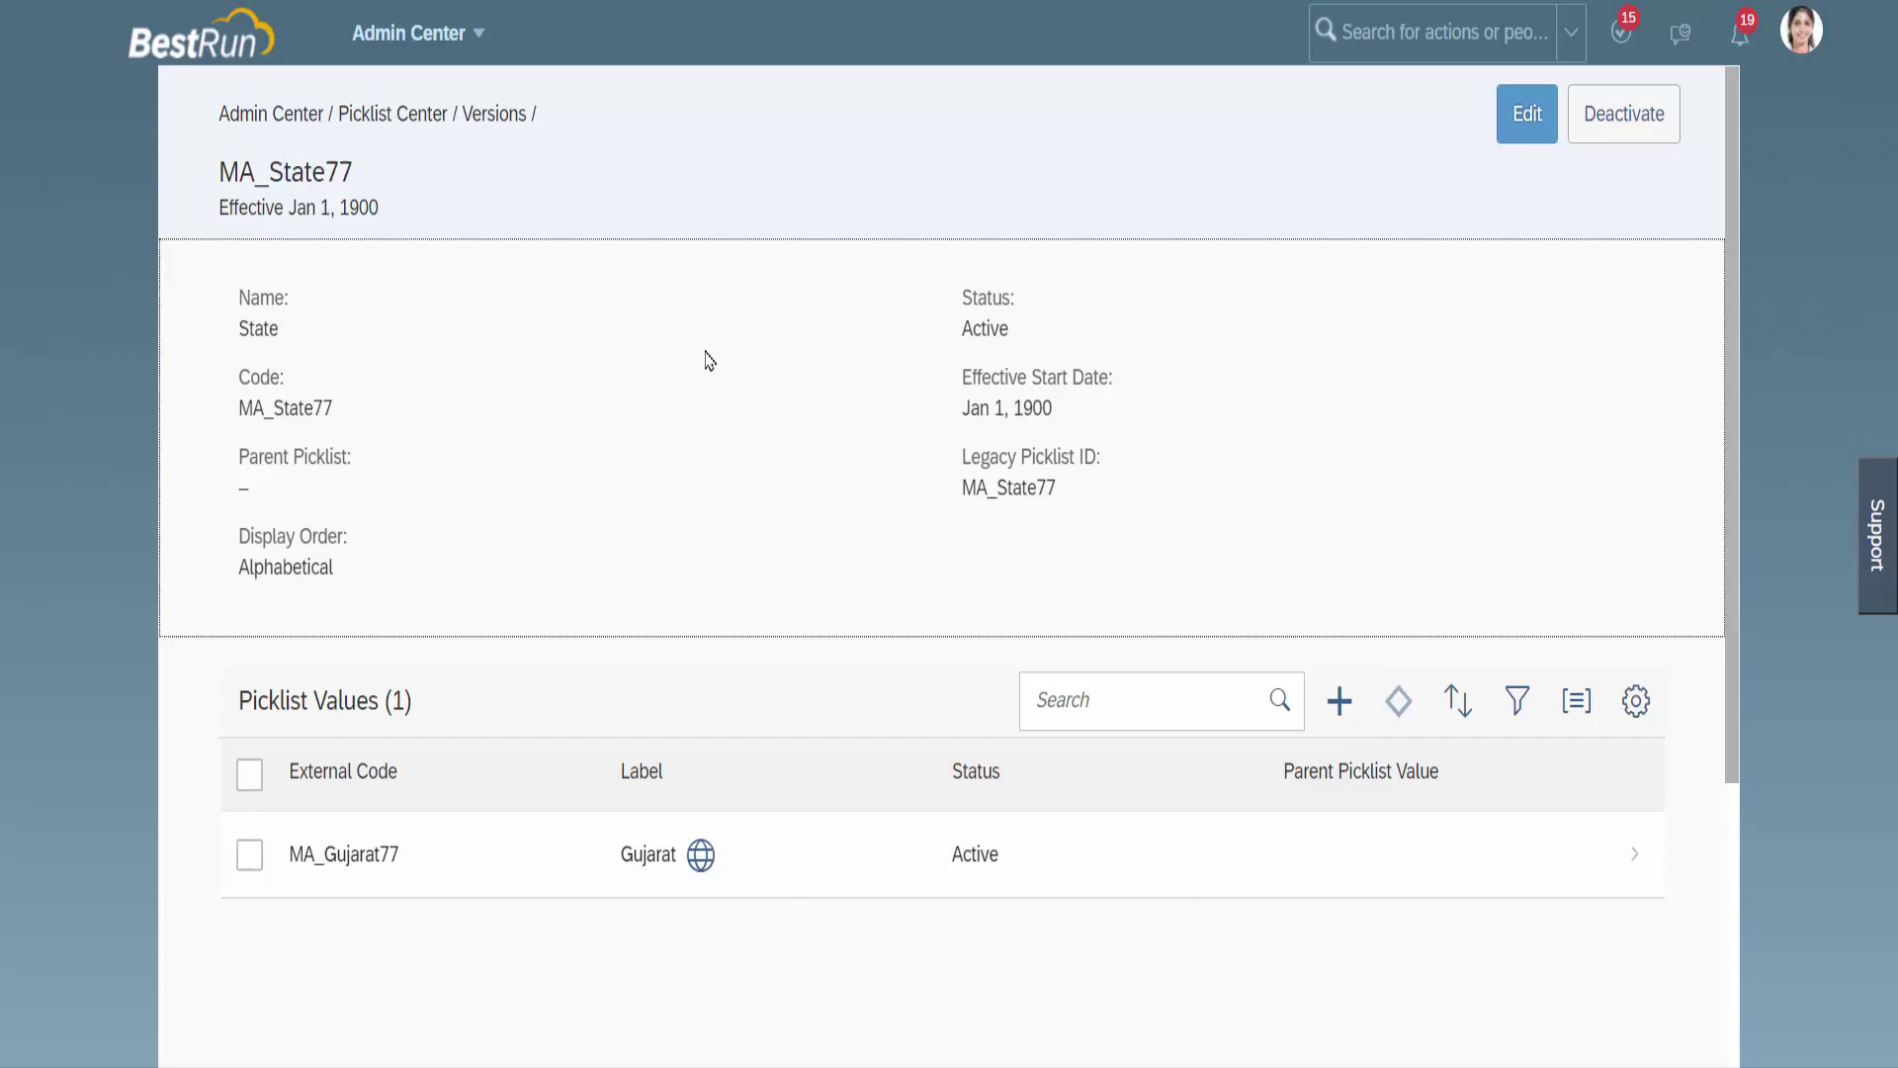
# Add a value to the MA_State77 picklist with external code MA_Maharashtra77 and label Maharashtra.
pyautogui.click(1340, 703)
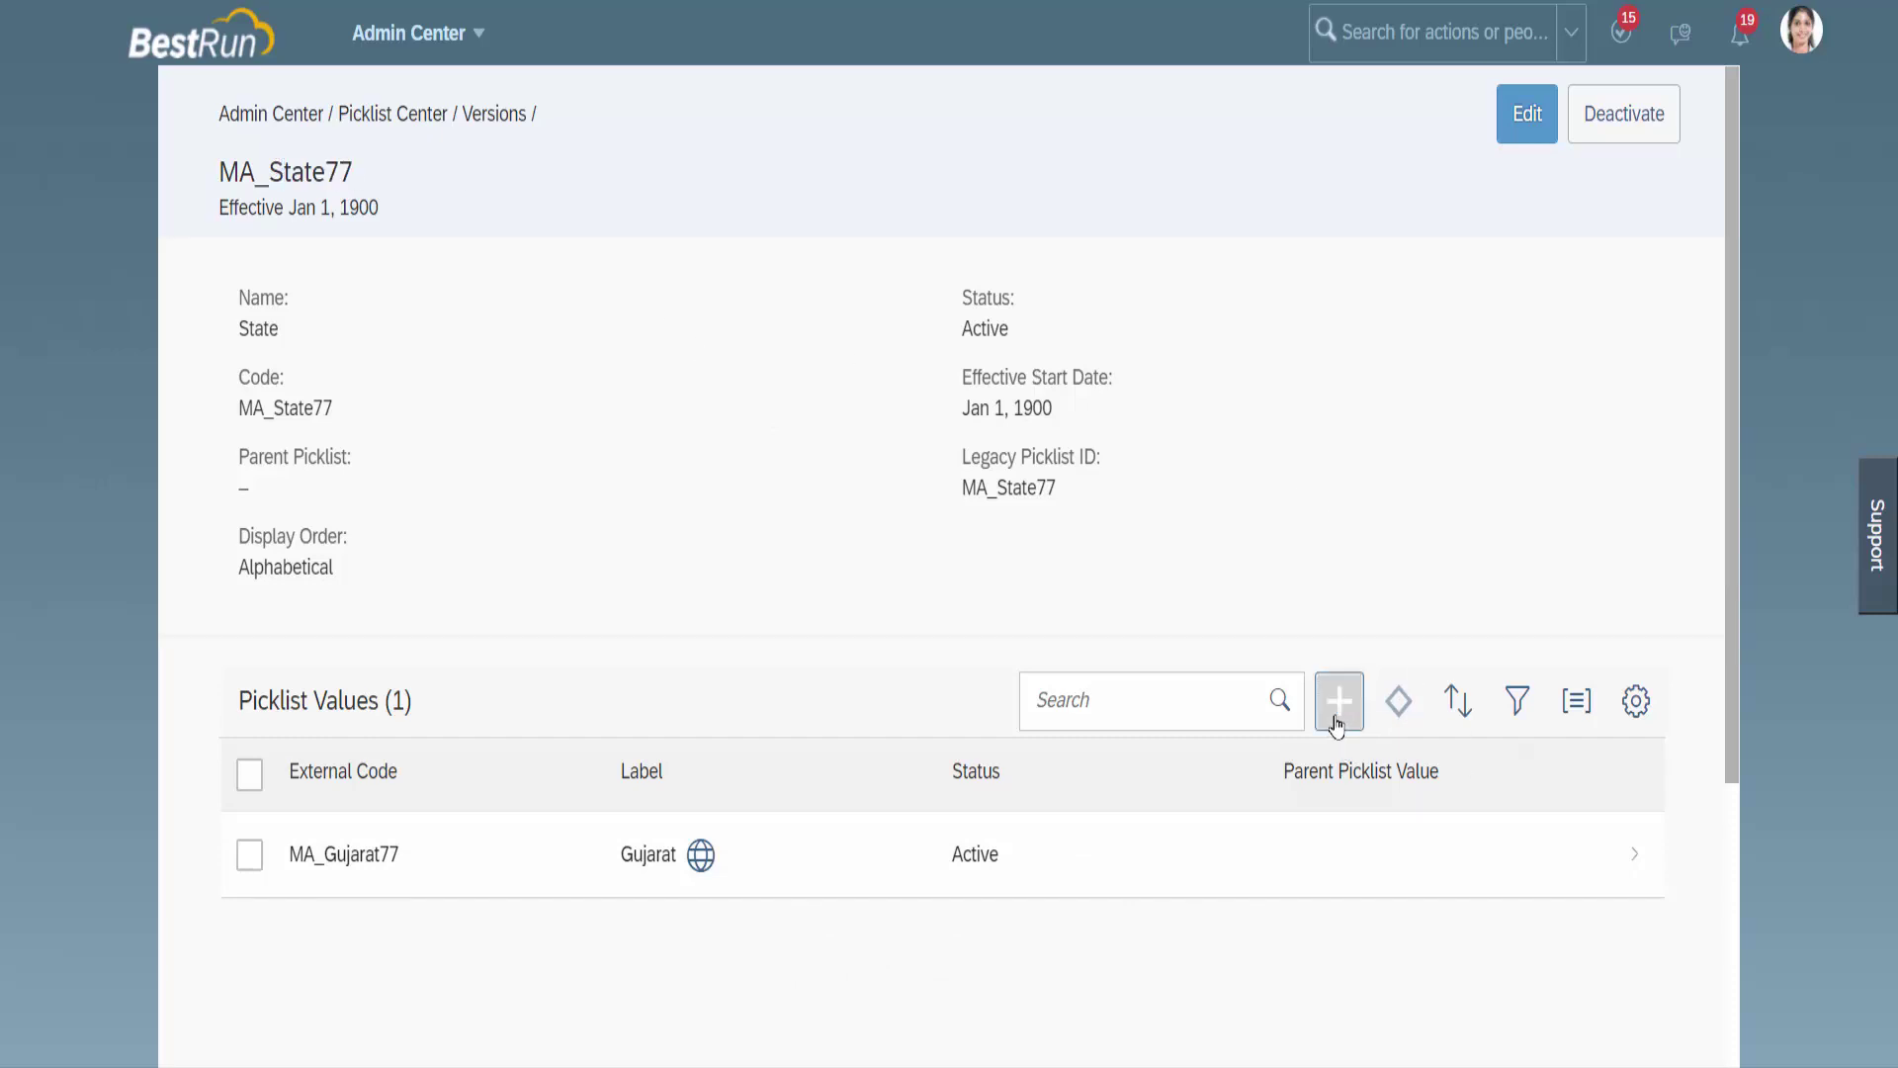
pyautogui.click(775, 254)
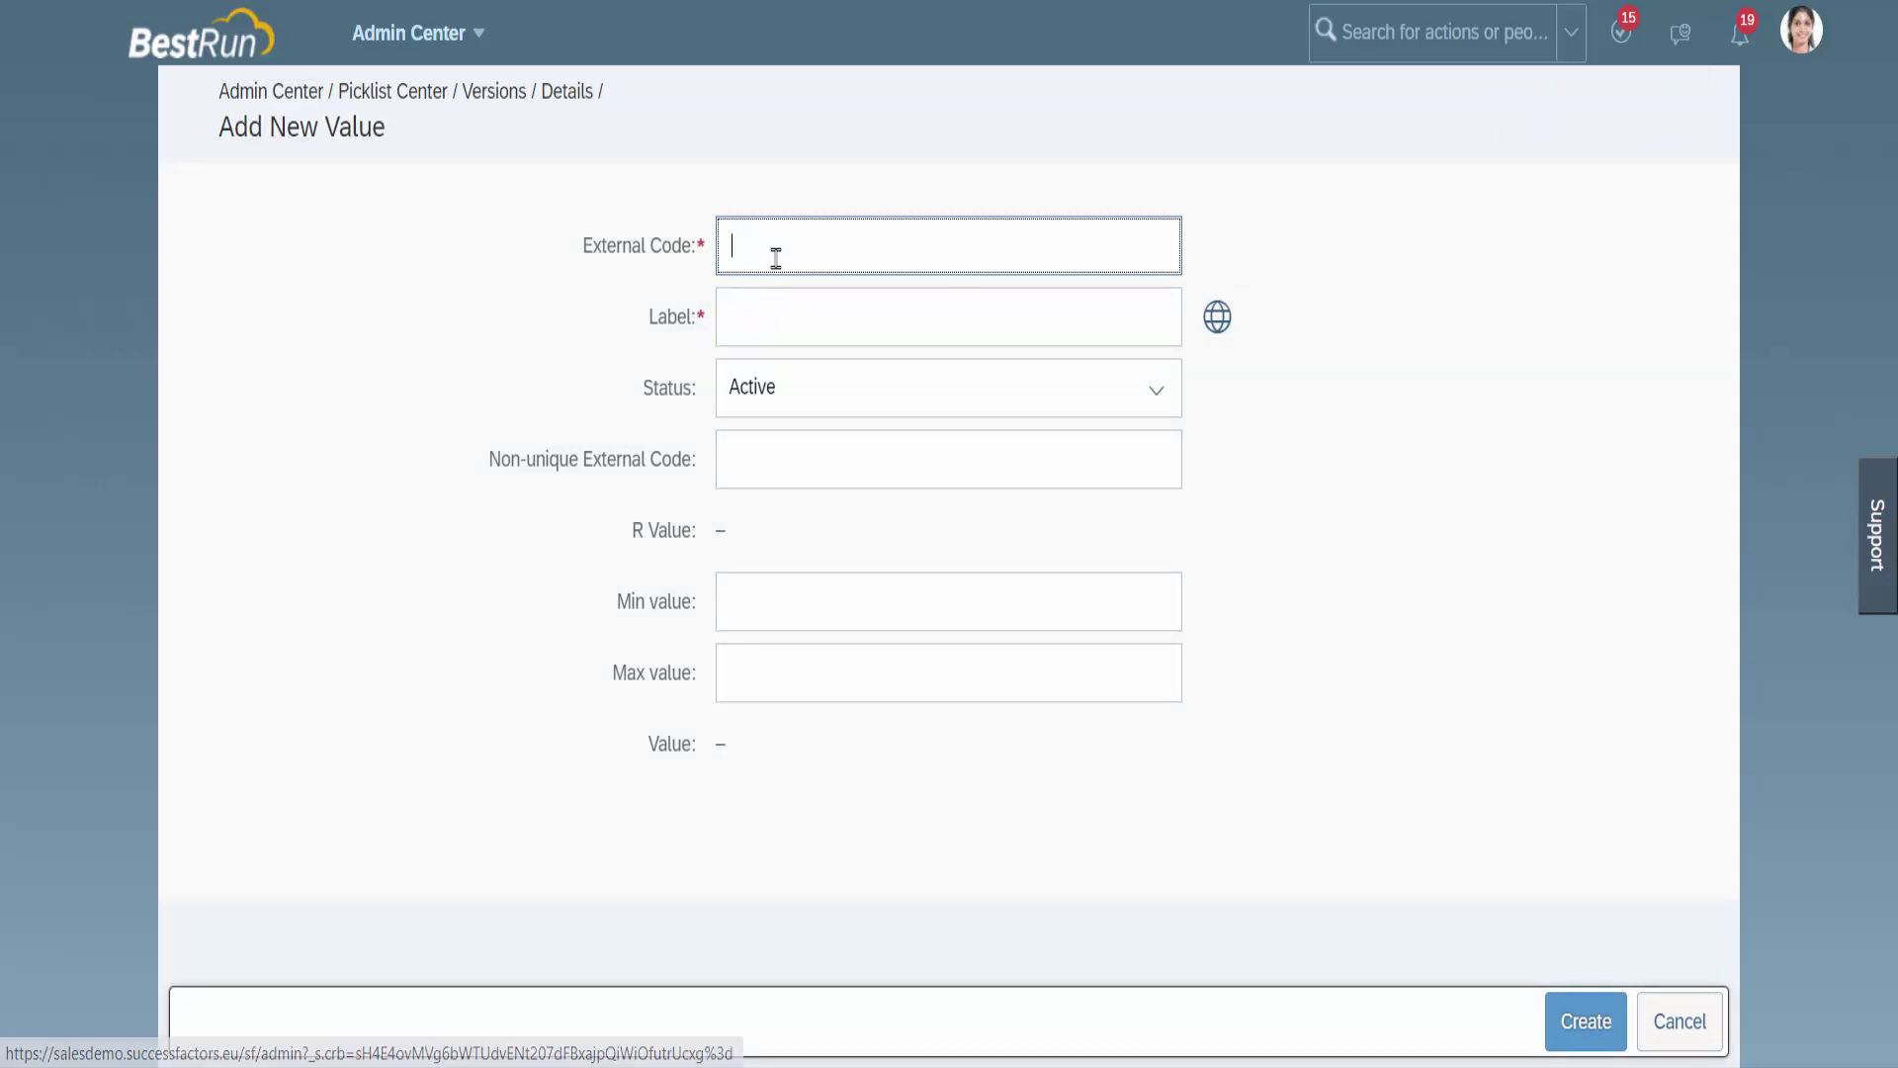
pyautogui.write('MA_Ma')
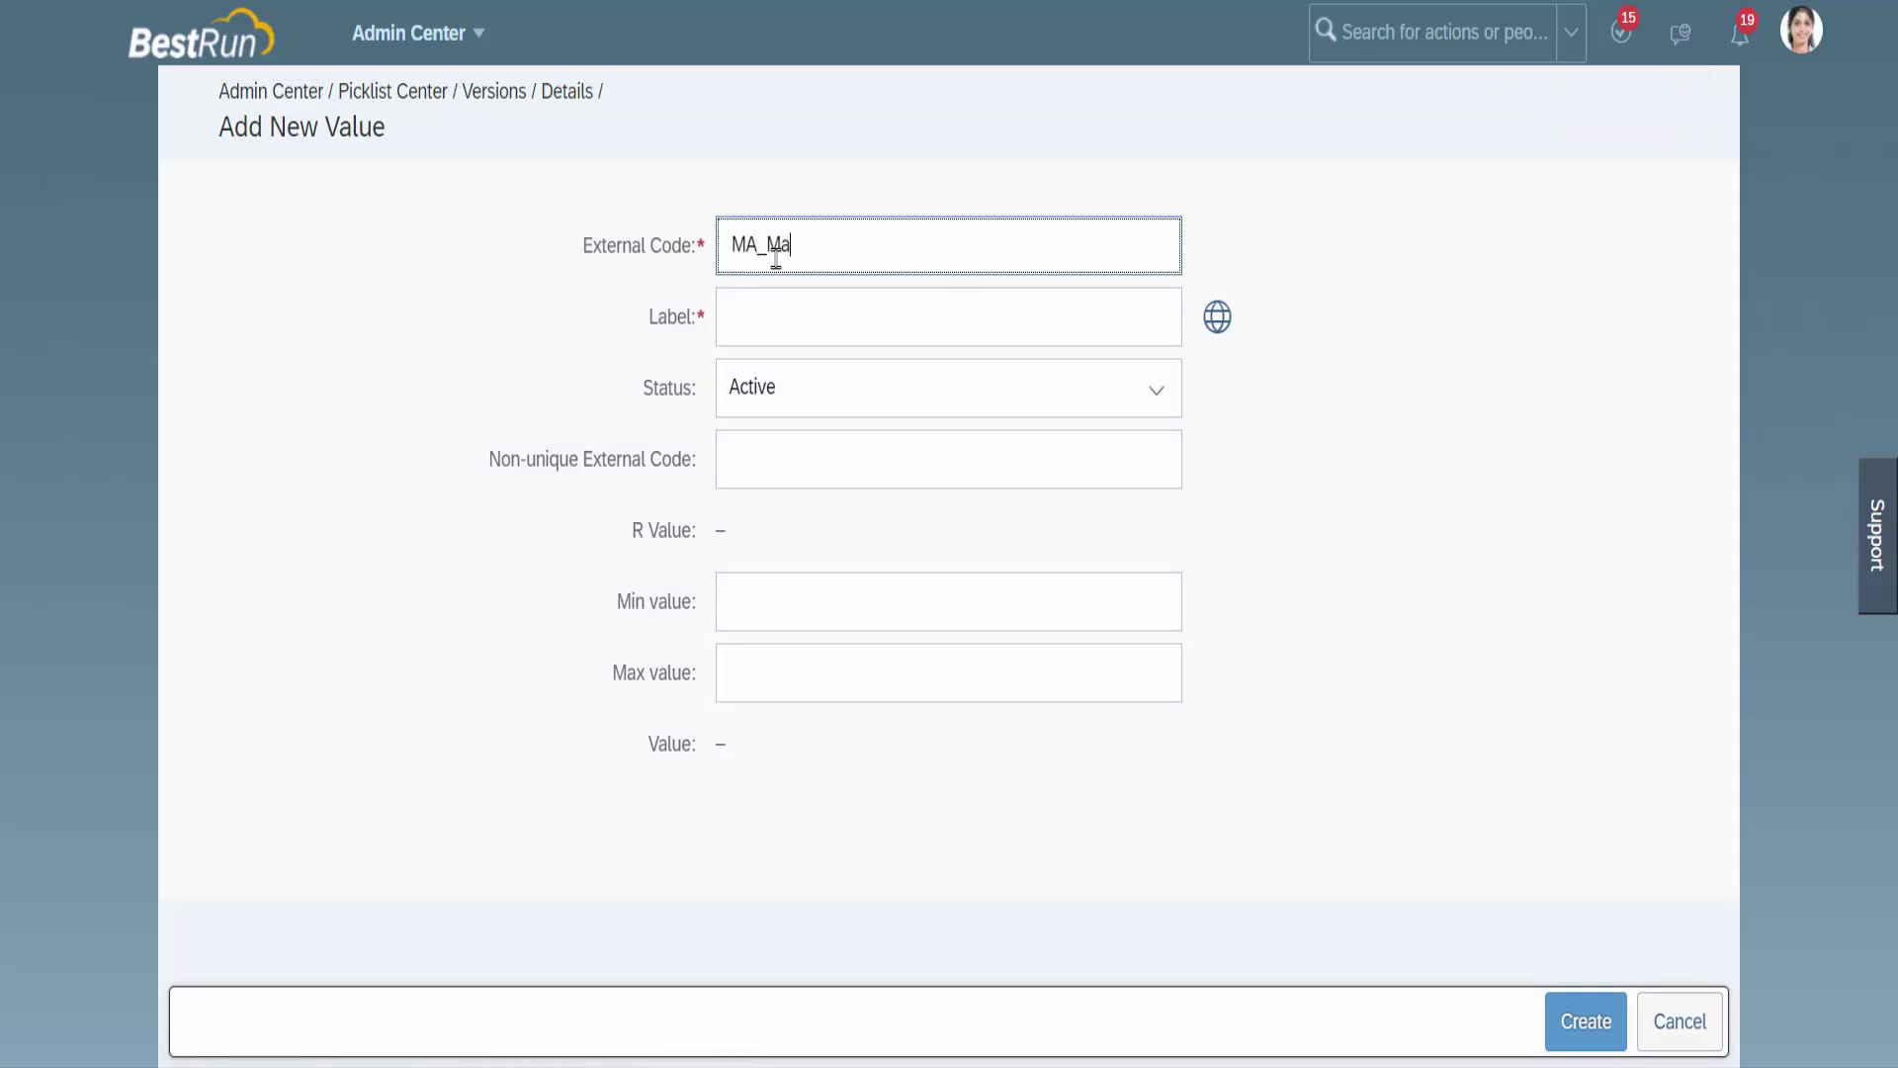
pyautogui.write('harashtra77')
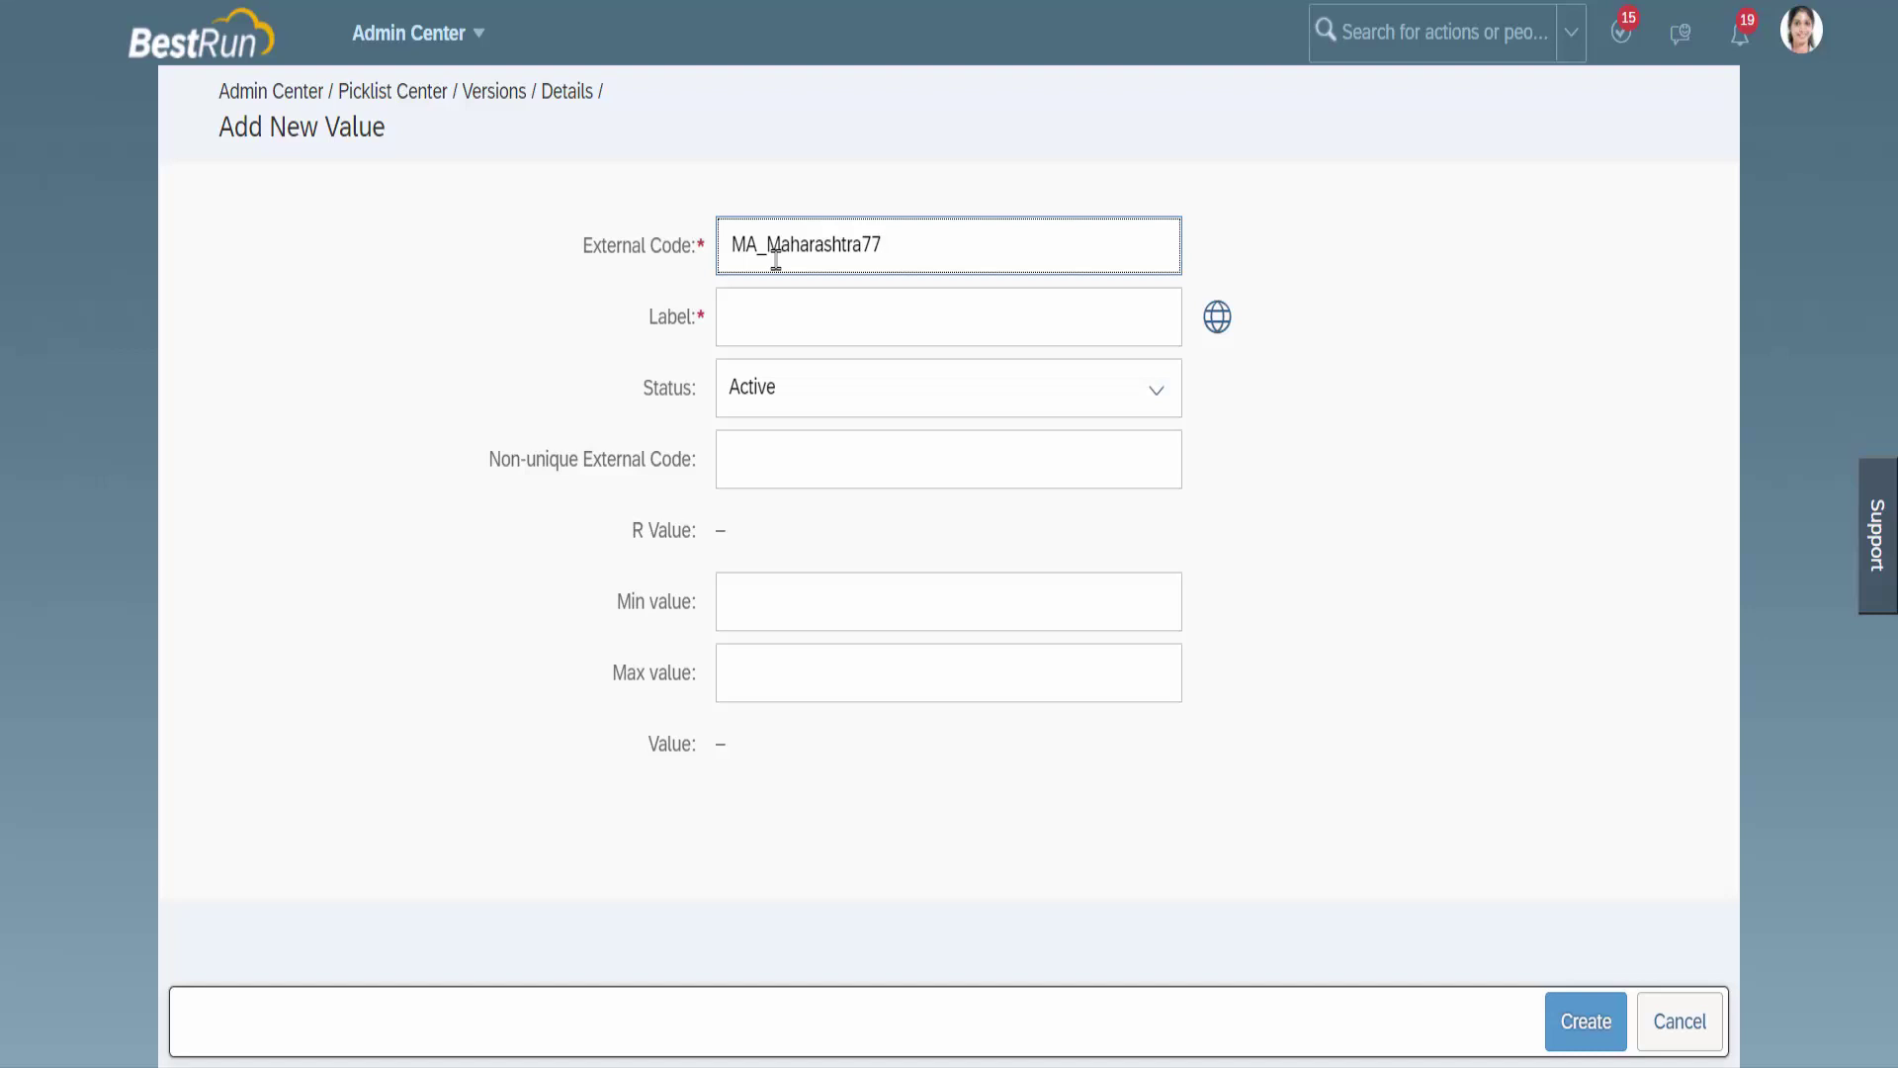
pyautogui.click(758, 313)
pyautogui.write('Maharashtra')
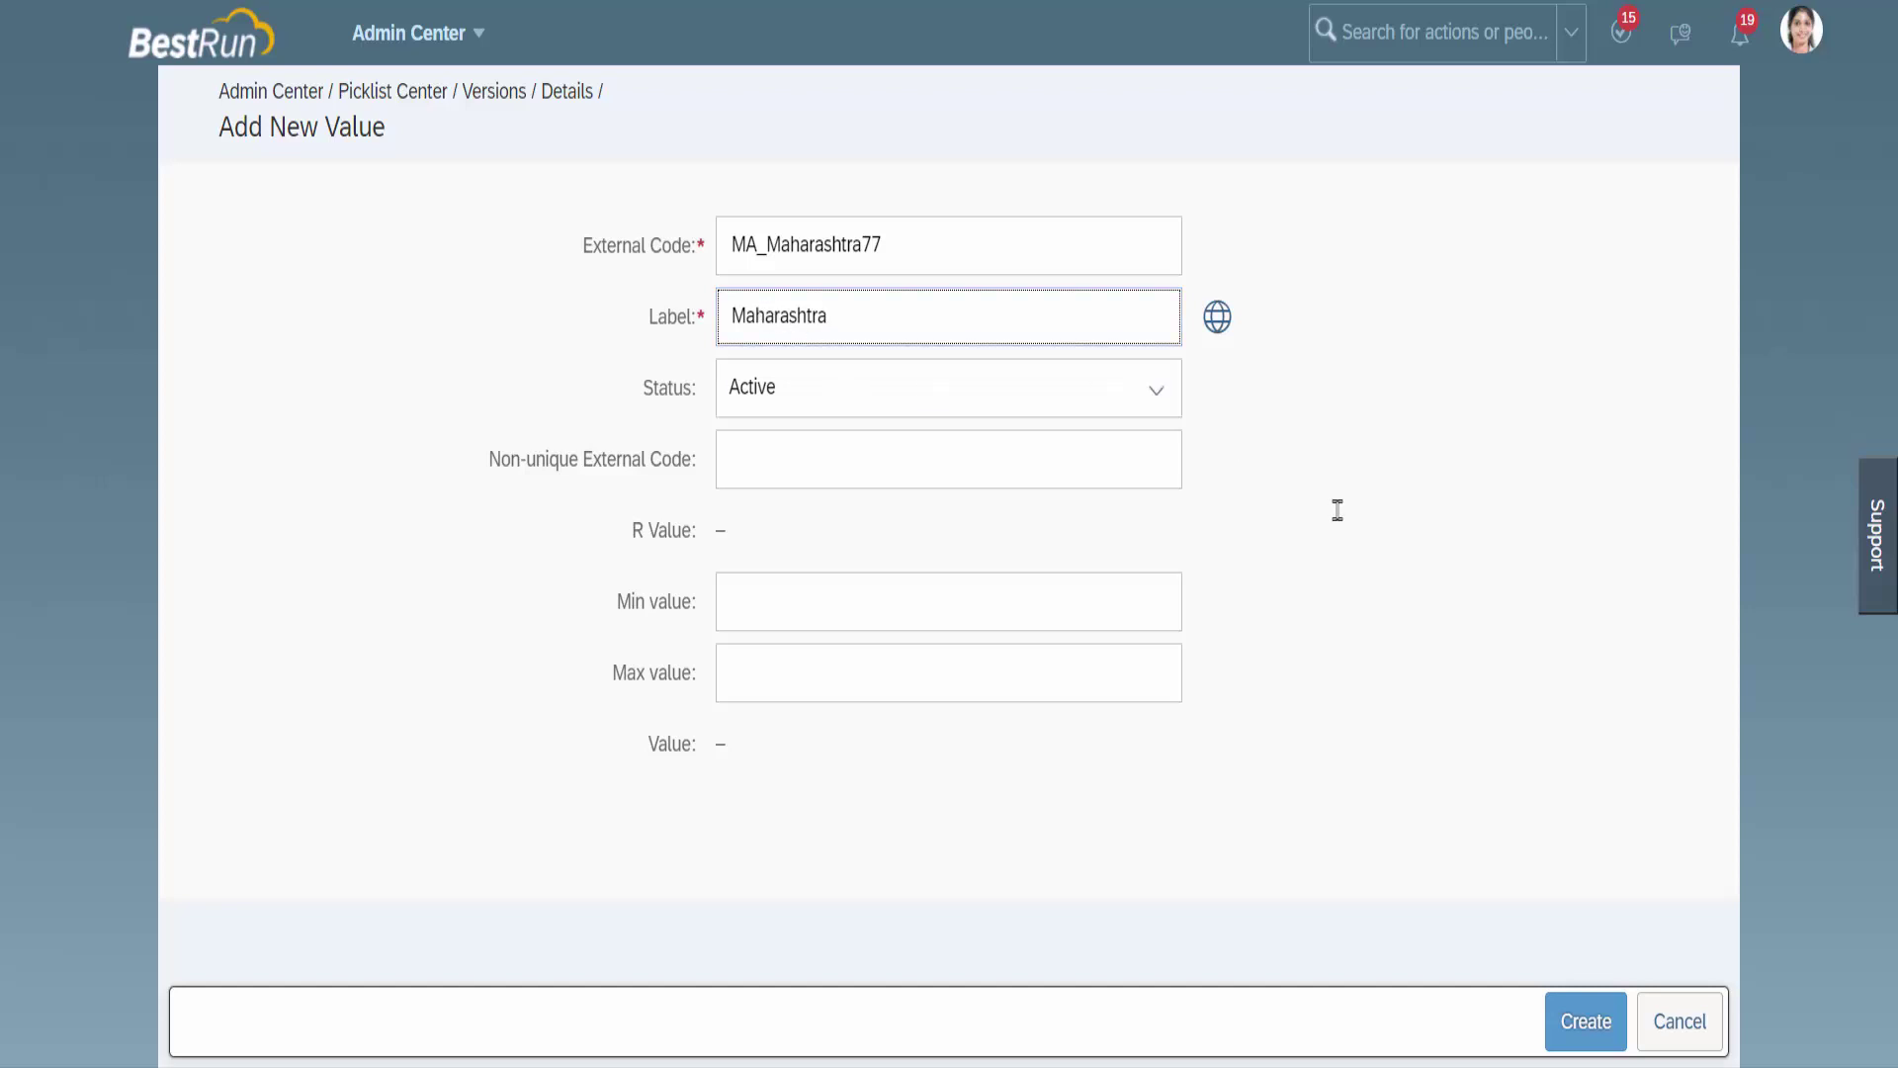
pyautogui.click(1584, 1028)
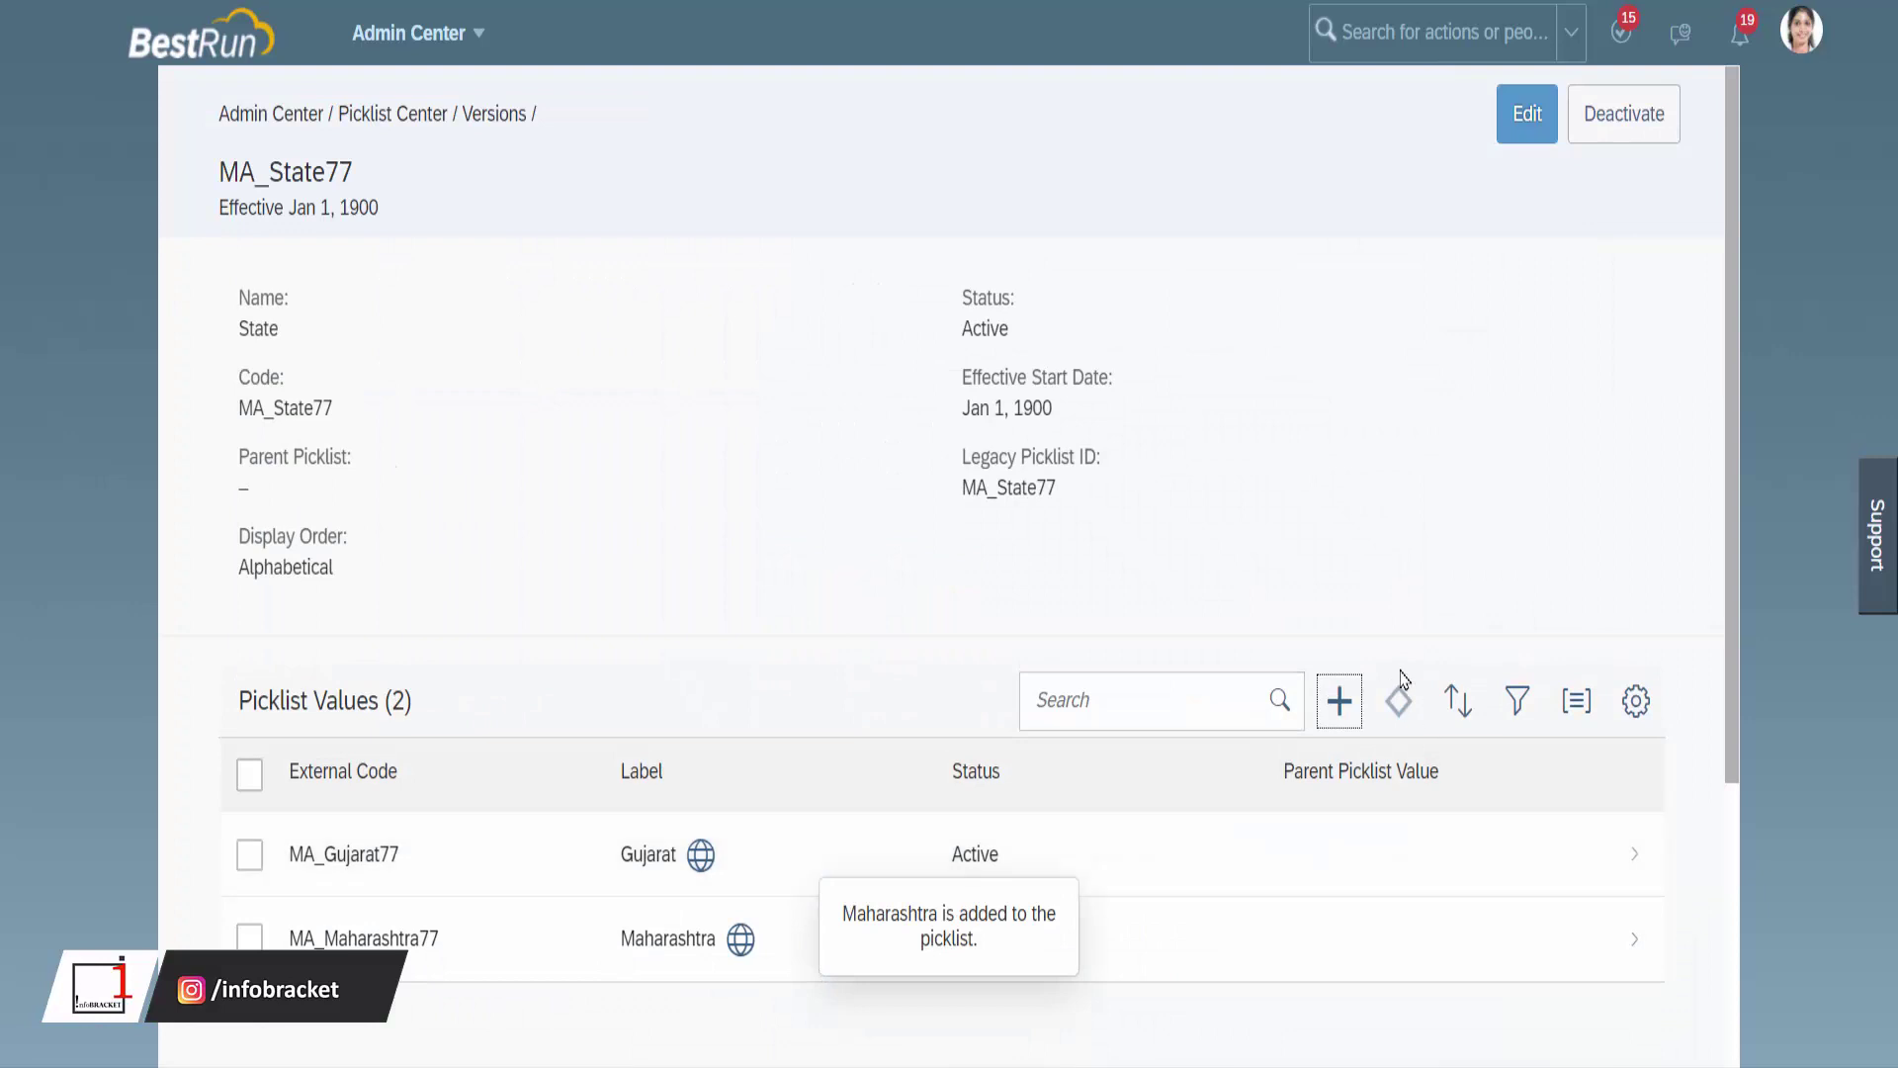
# Add a value to the MA_State77 picklist with external code MA_Karnataka77 and label Karnataka.
pyautogui.click(1340, 702)
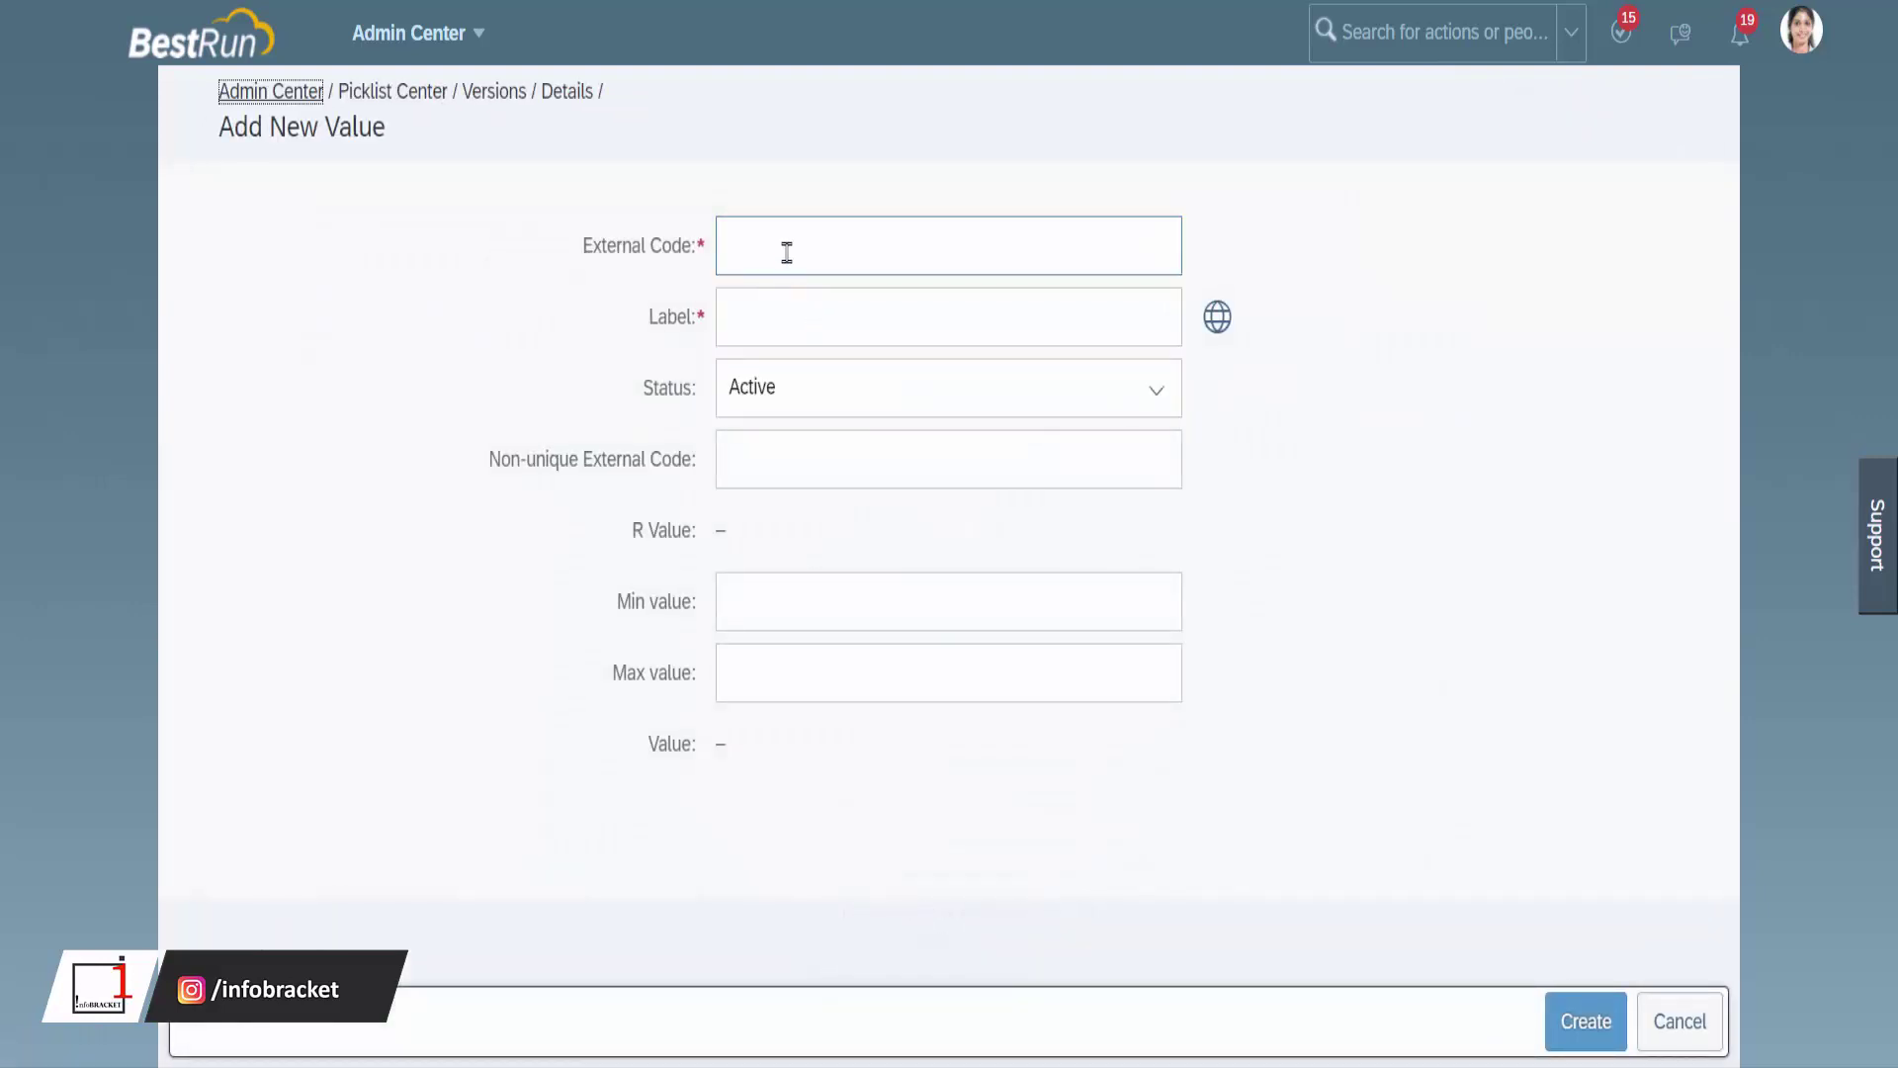
pyautogui.click(785, 251)
pyautogui.write('MA_Ka')
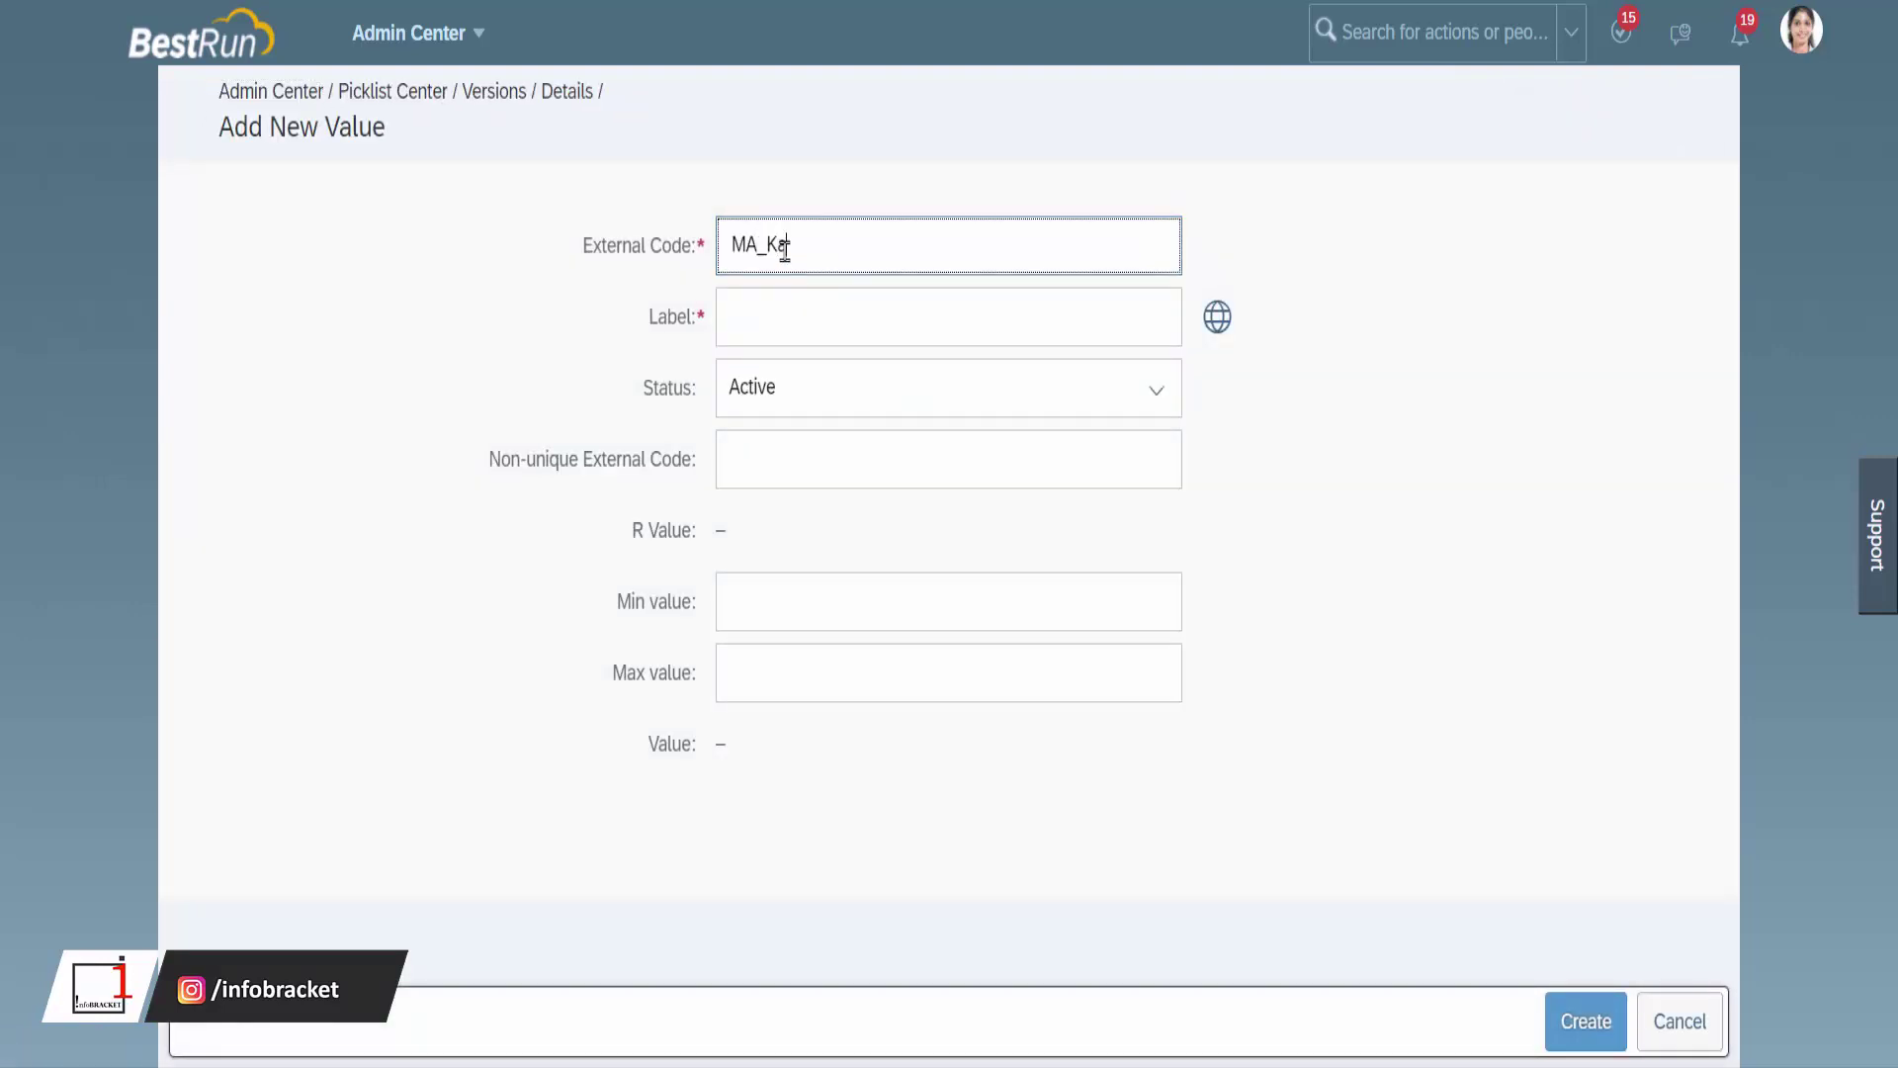
pyautogui.write('rnataka77')
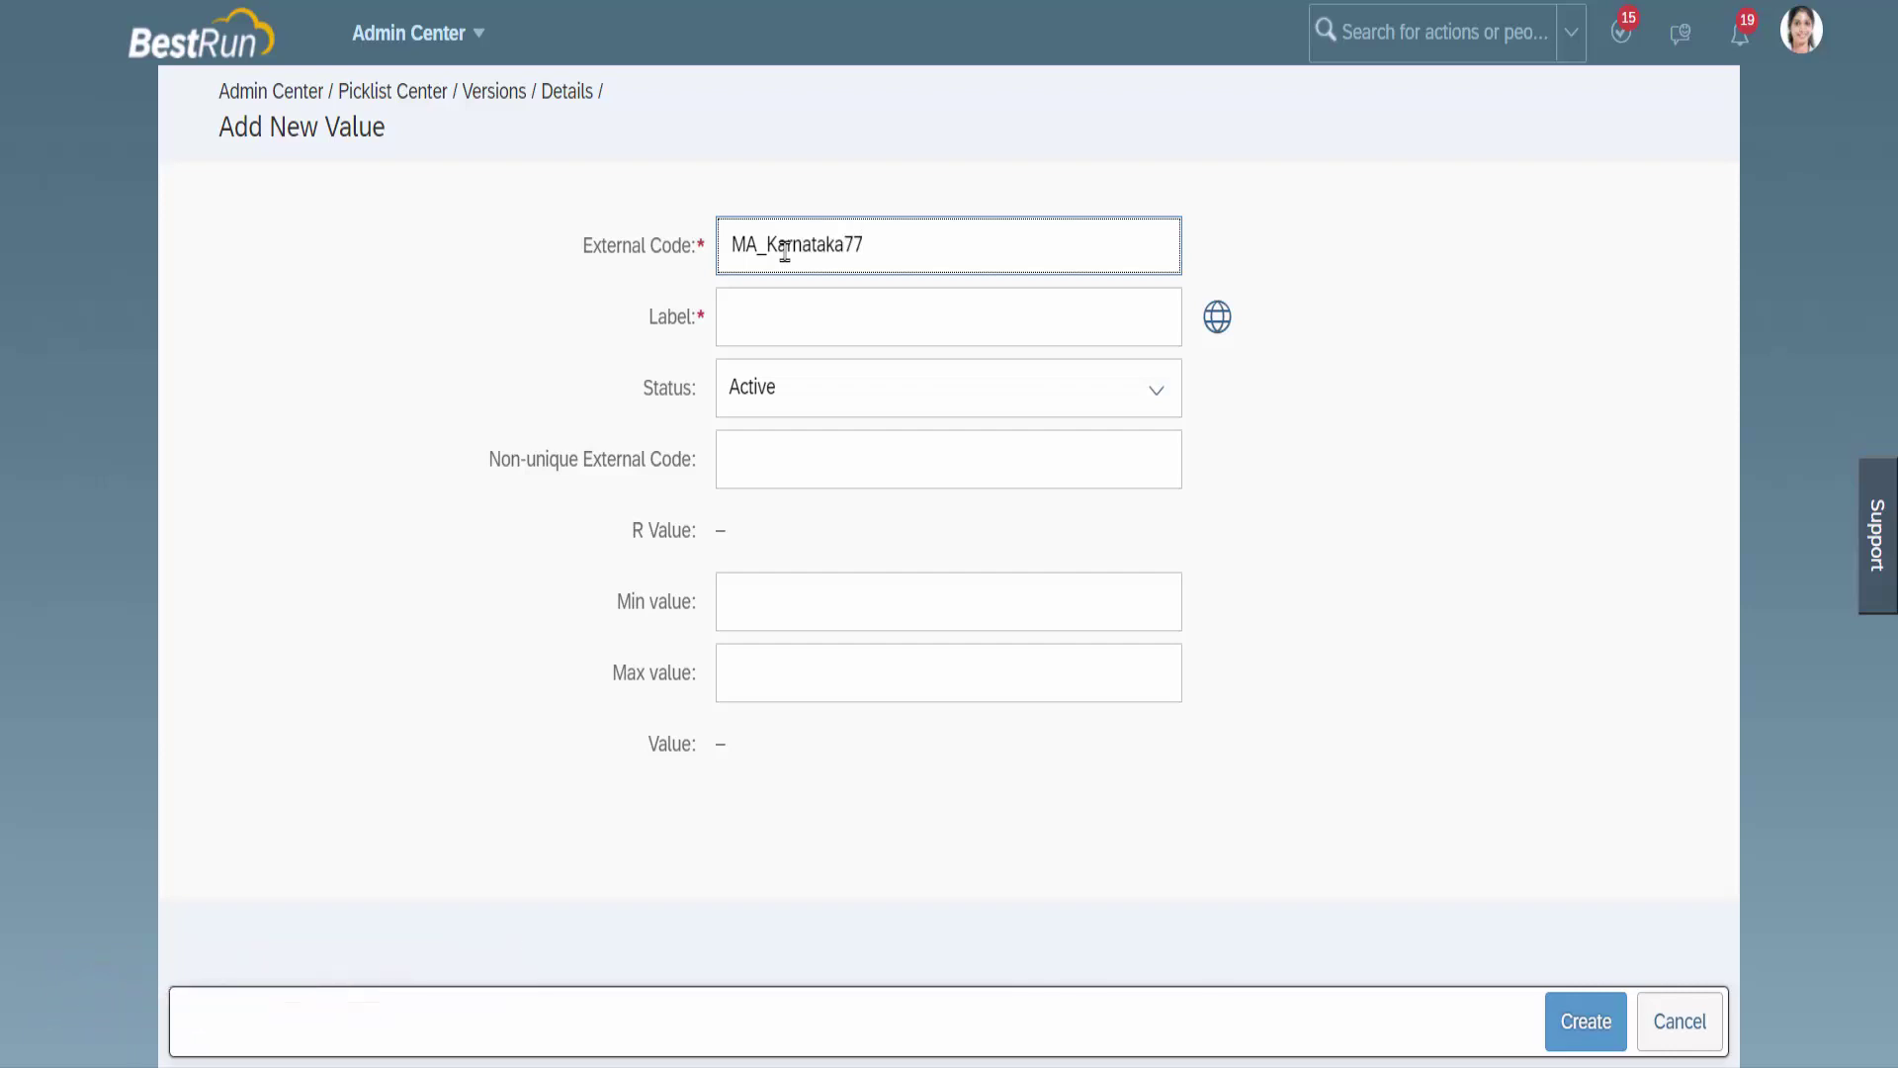
pyautogui.click(772, 306)
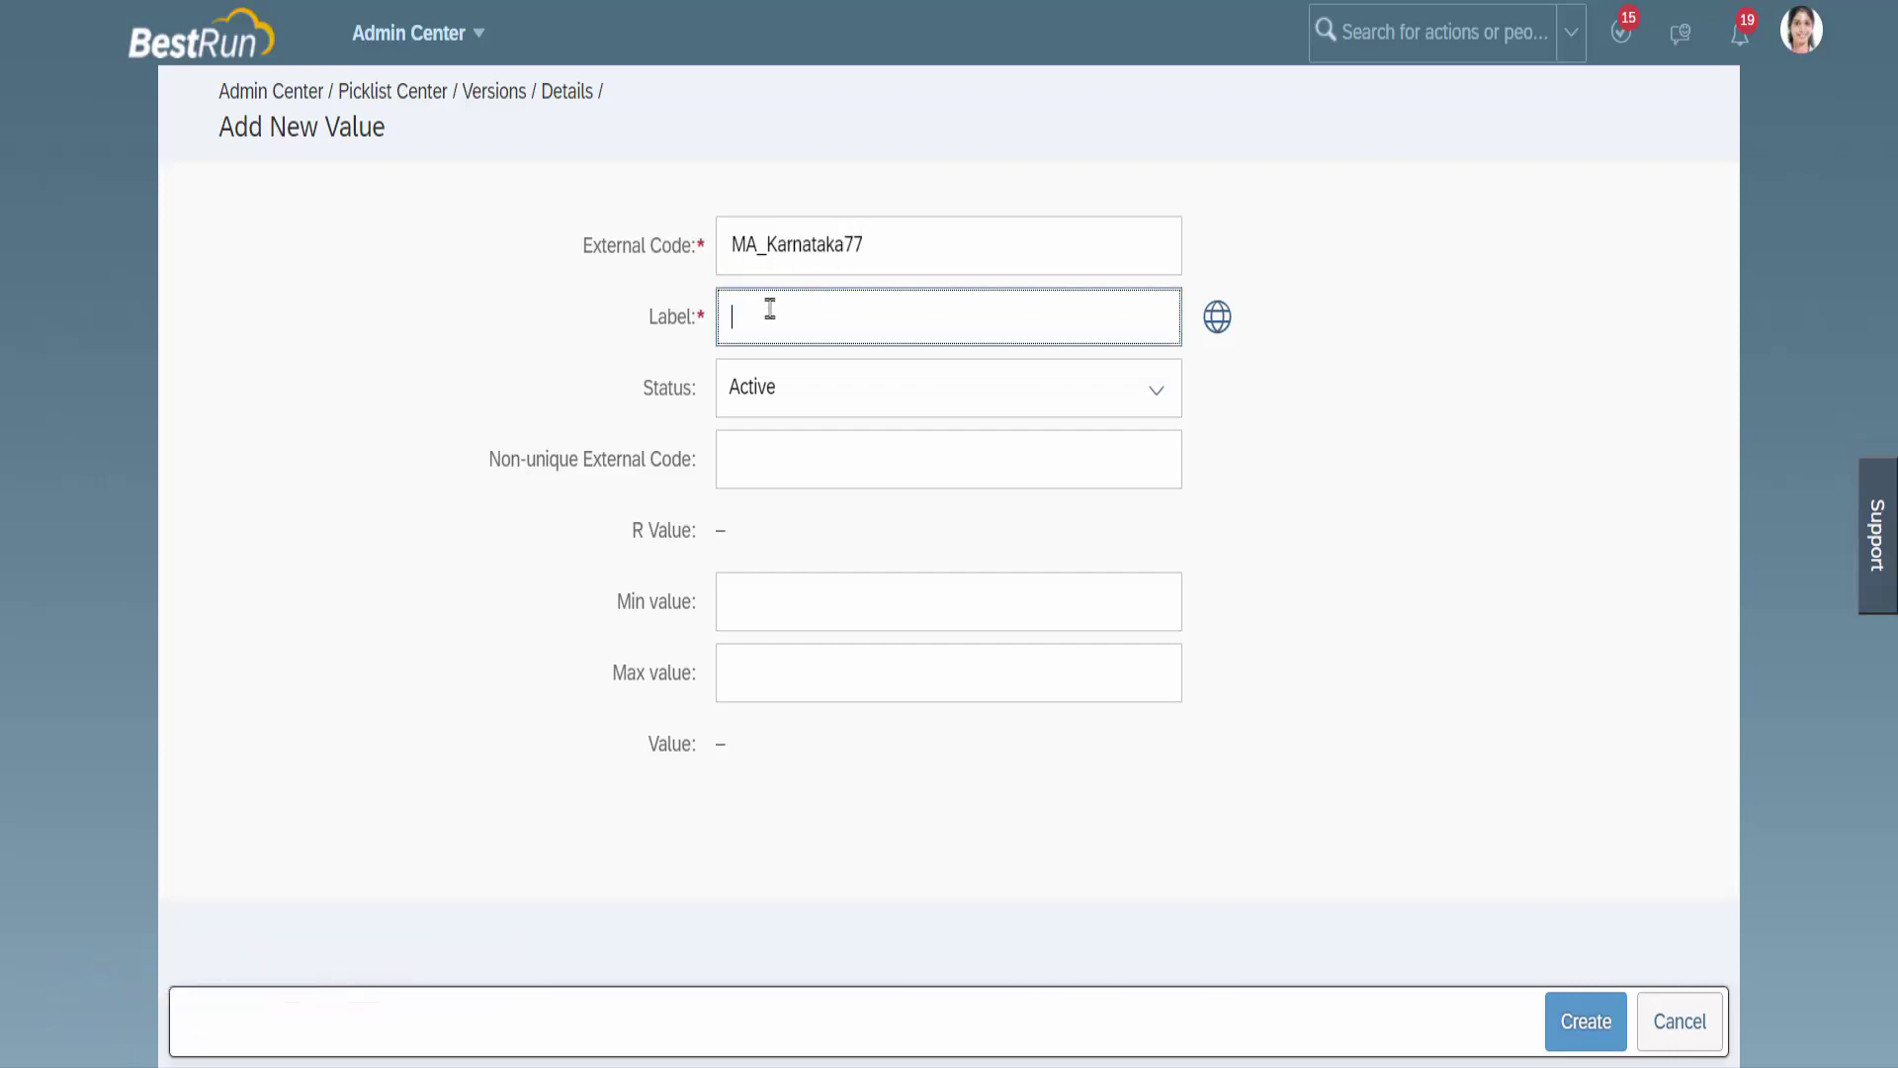
pyautogui.write('Karnataka')
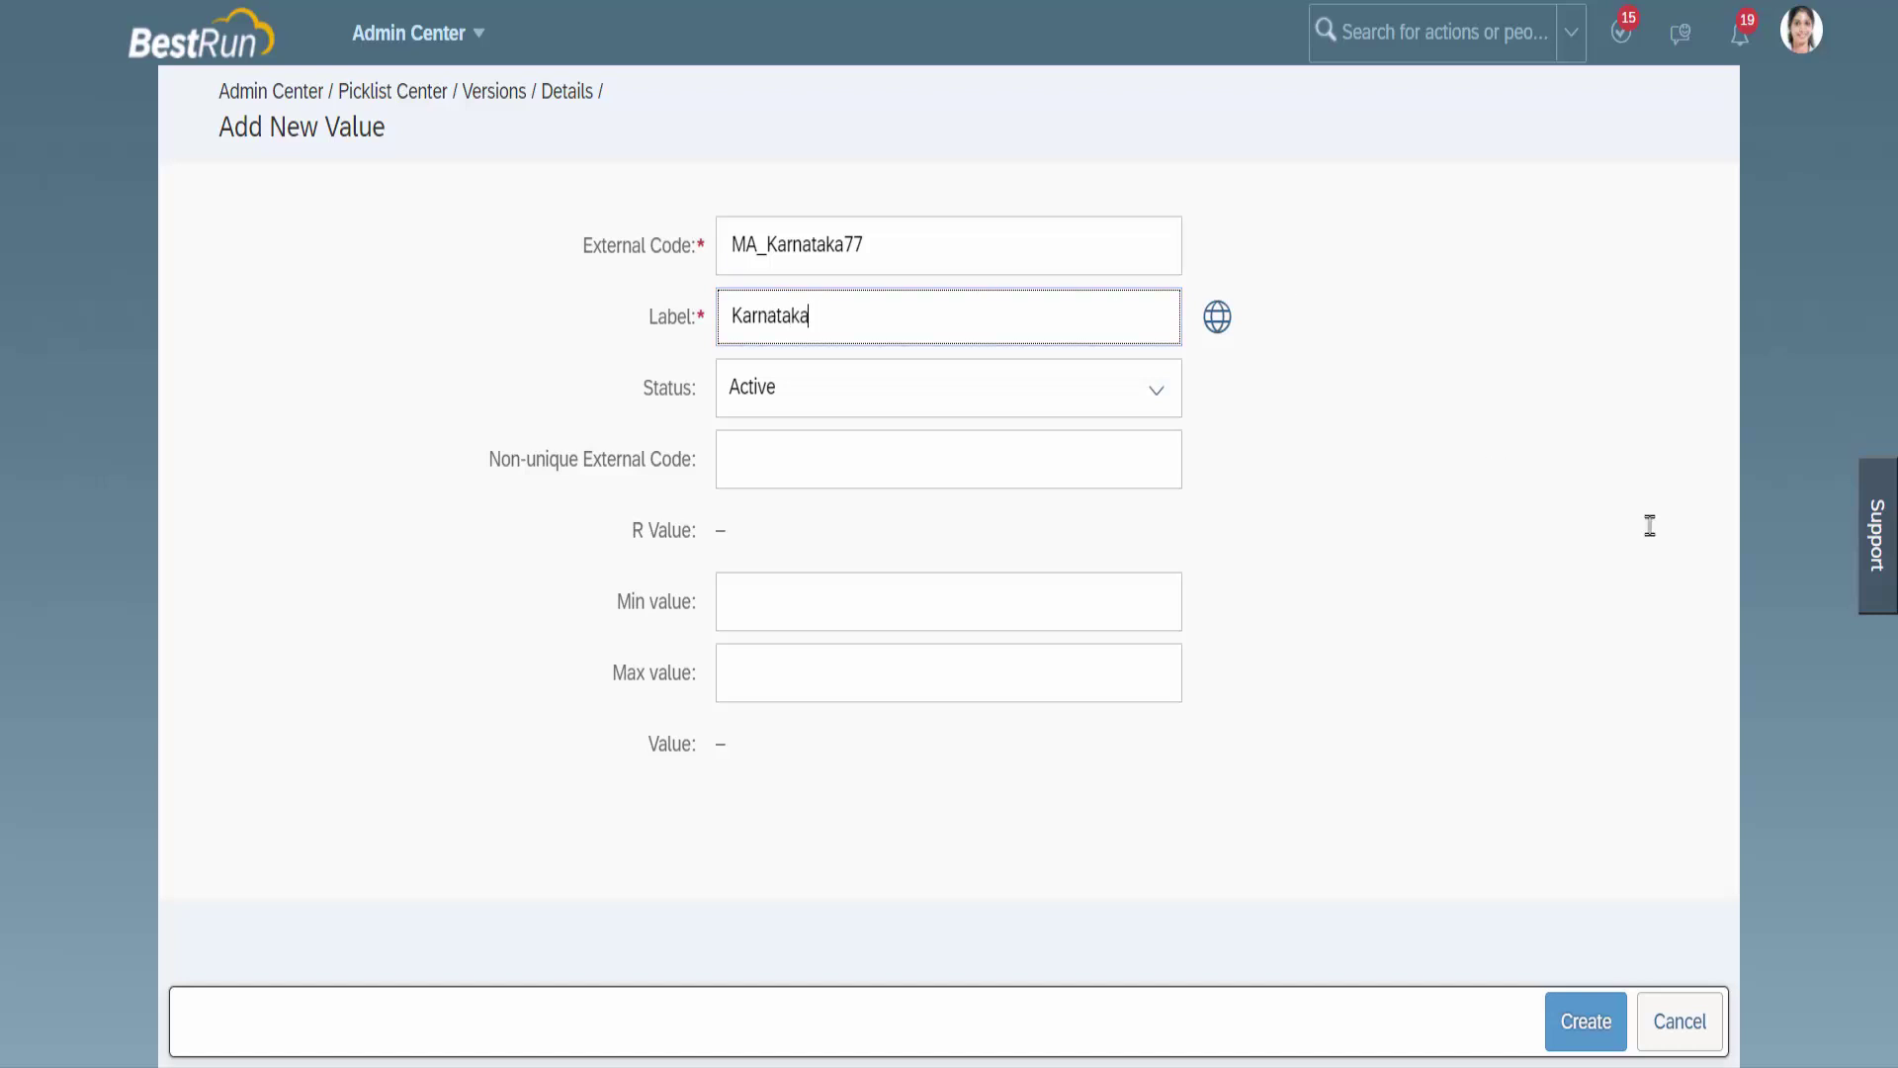
pyautogui.click(1602, 1021)
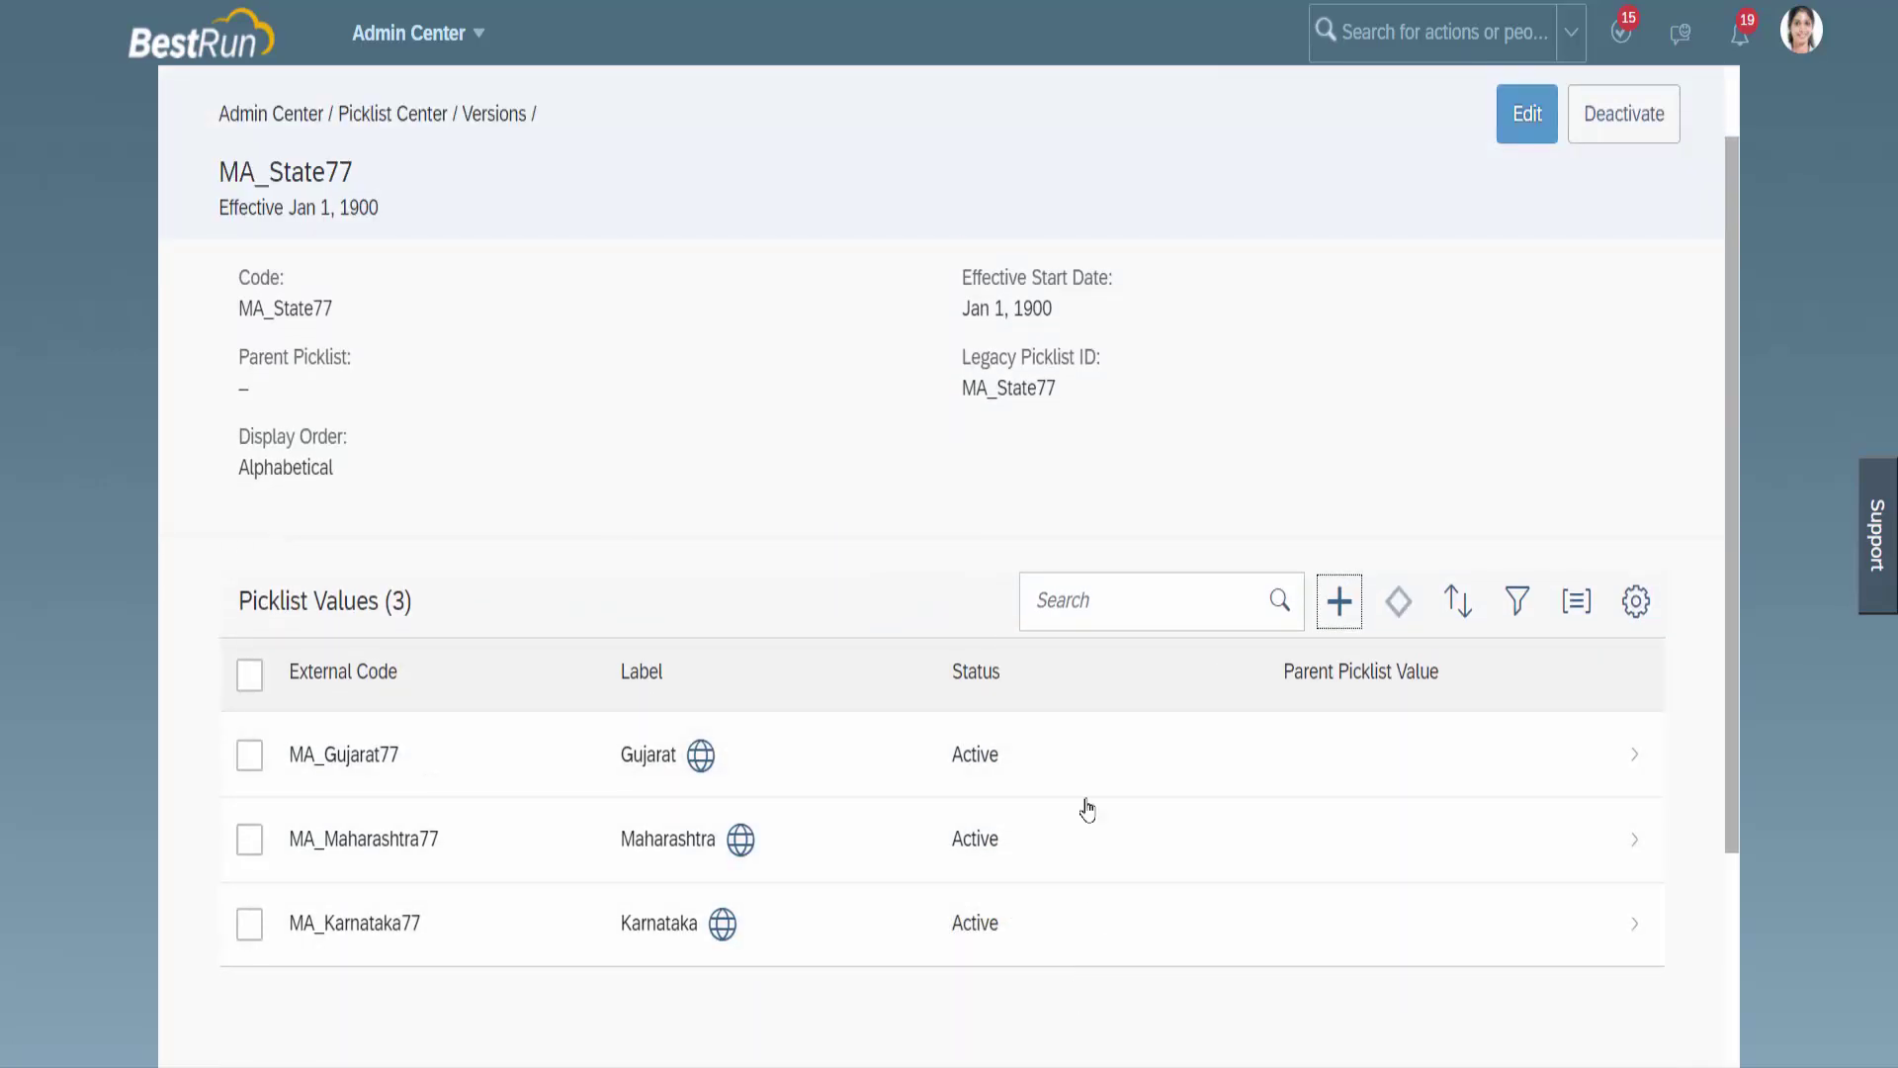
pyautogui.moveTo(358, 184); pyautogui.dragTo(216, 175)
pyautogui.click(408, 180)
pyautogui.scroll(1, 599, 281)
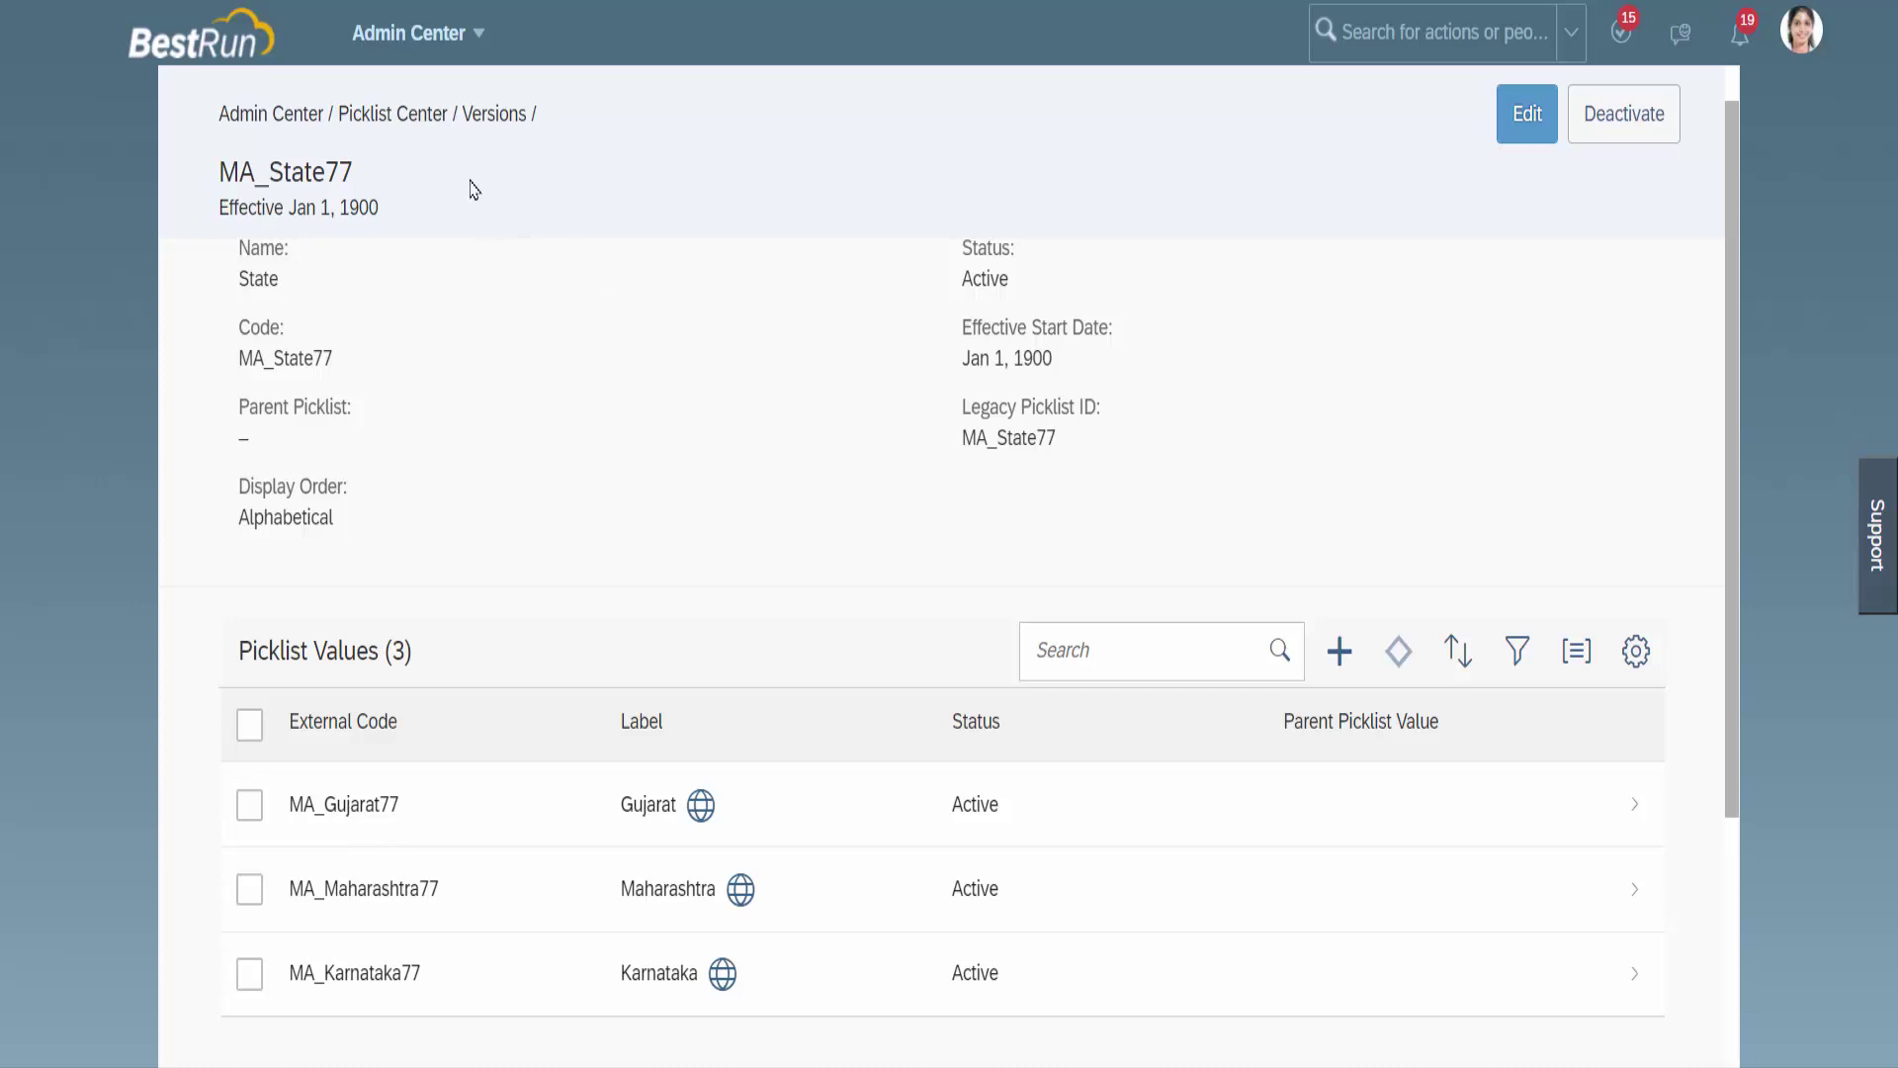
# Return to the Picklist Center and start a new picklist with the code MA_City77 and the name City.
pyautogui.click(395, 114)
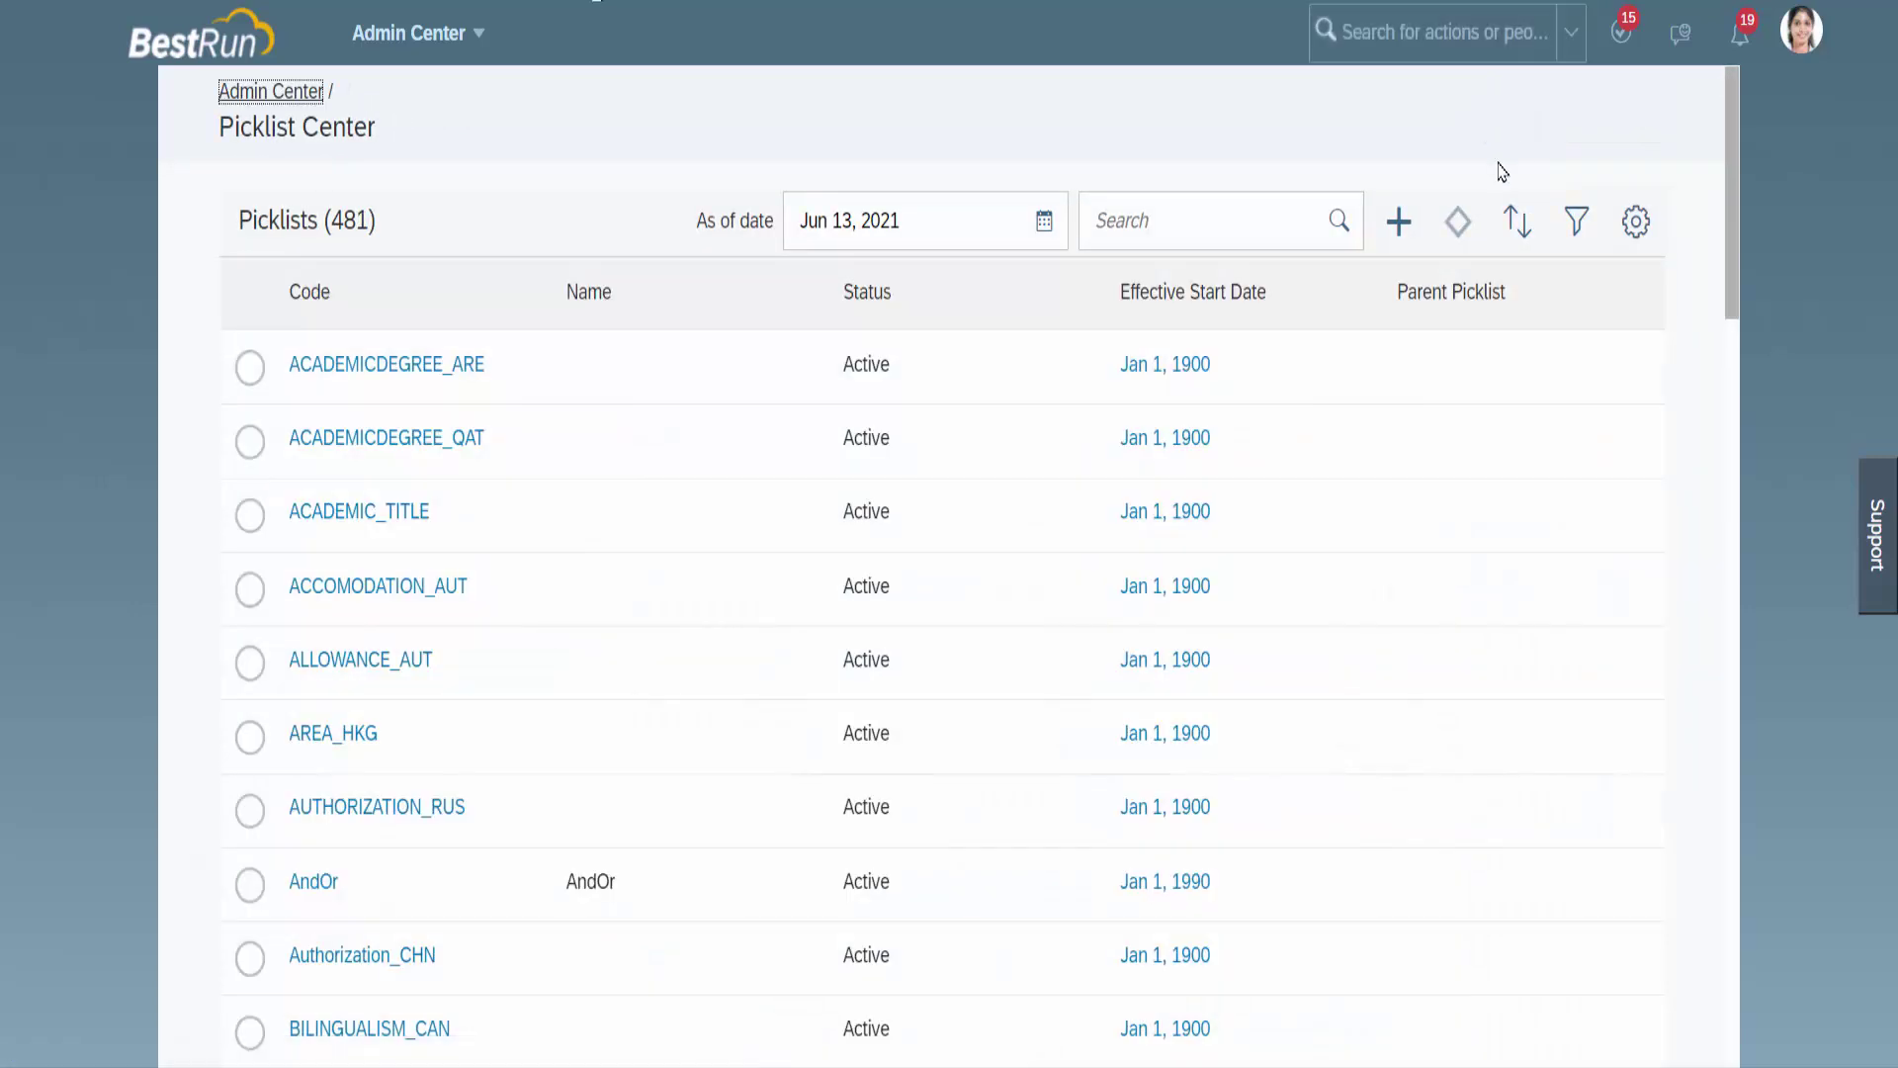
pyautogui.click(1400, 226)
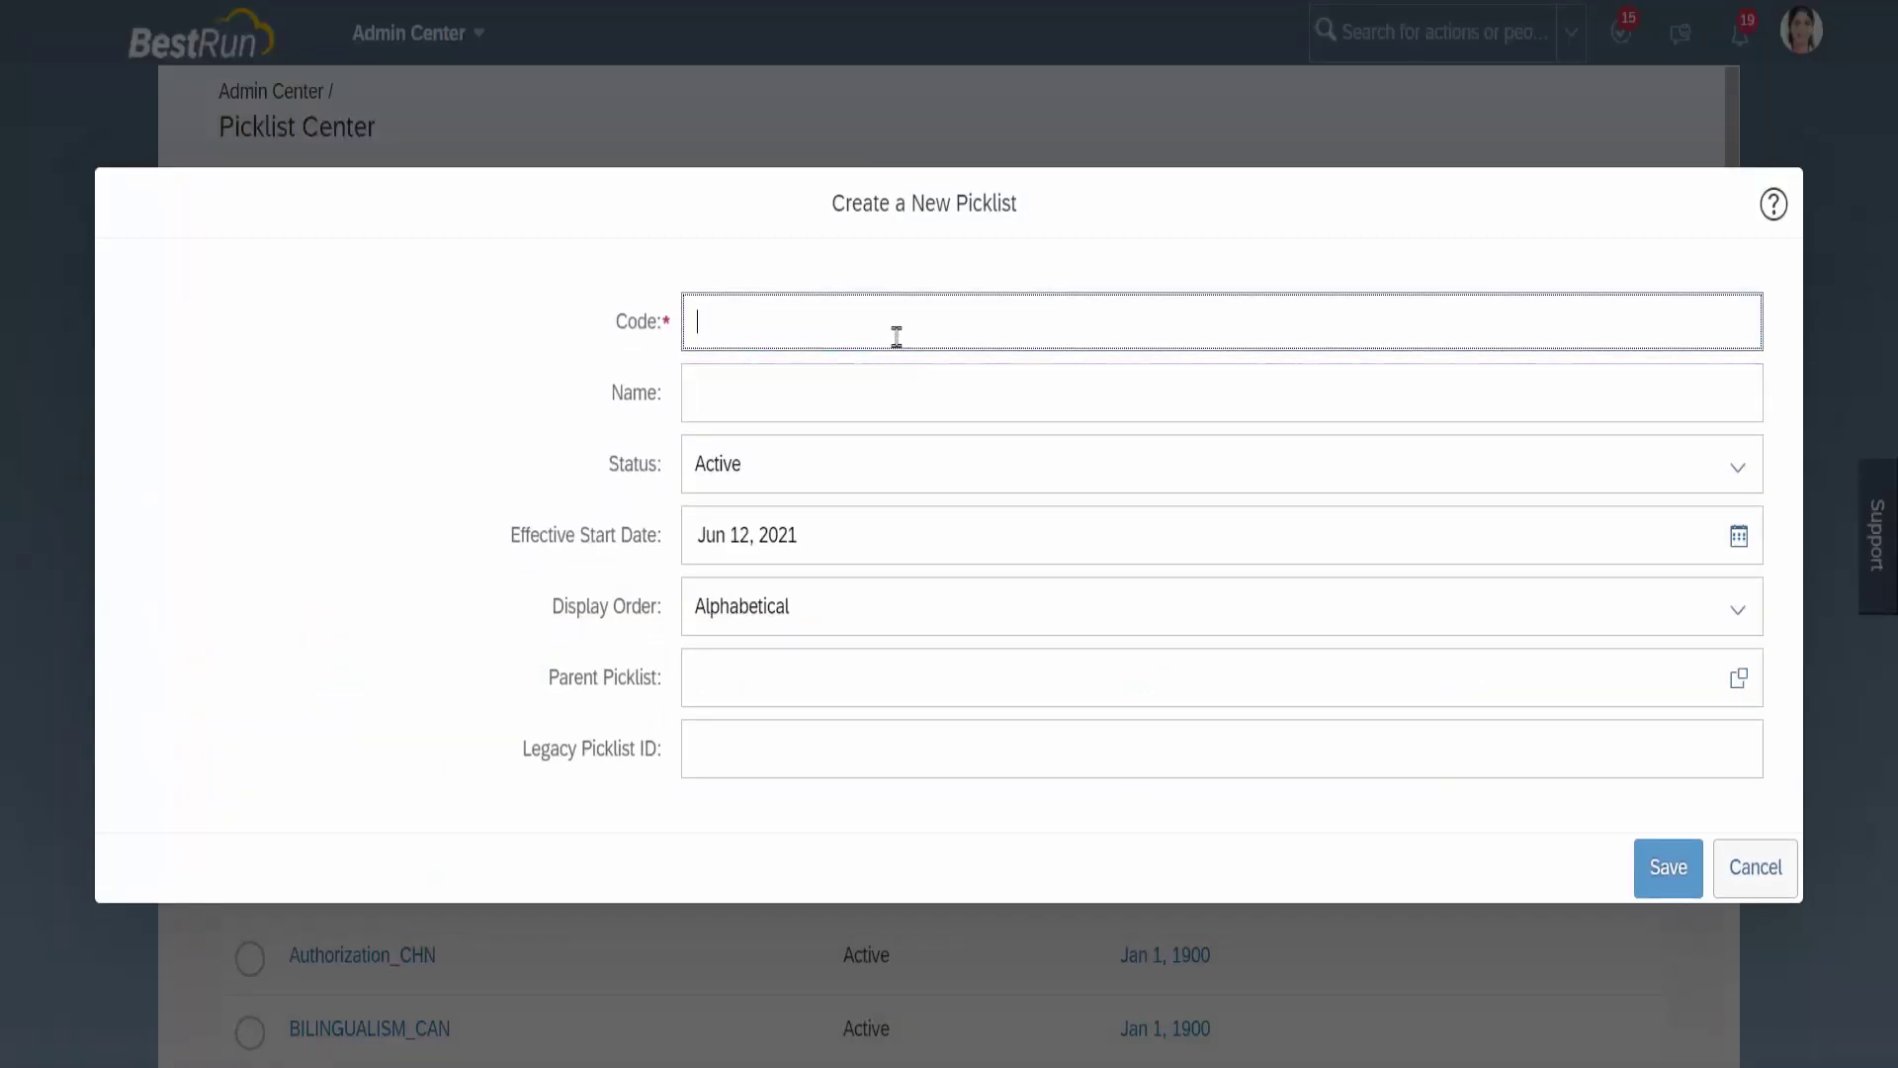
pyautogui.write('A_City77')
pyautogui.click(846, 397)
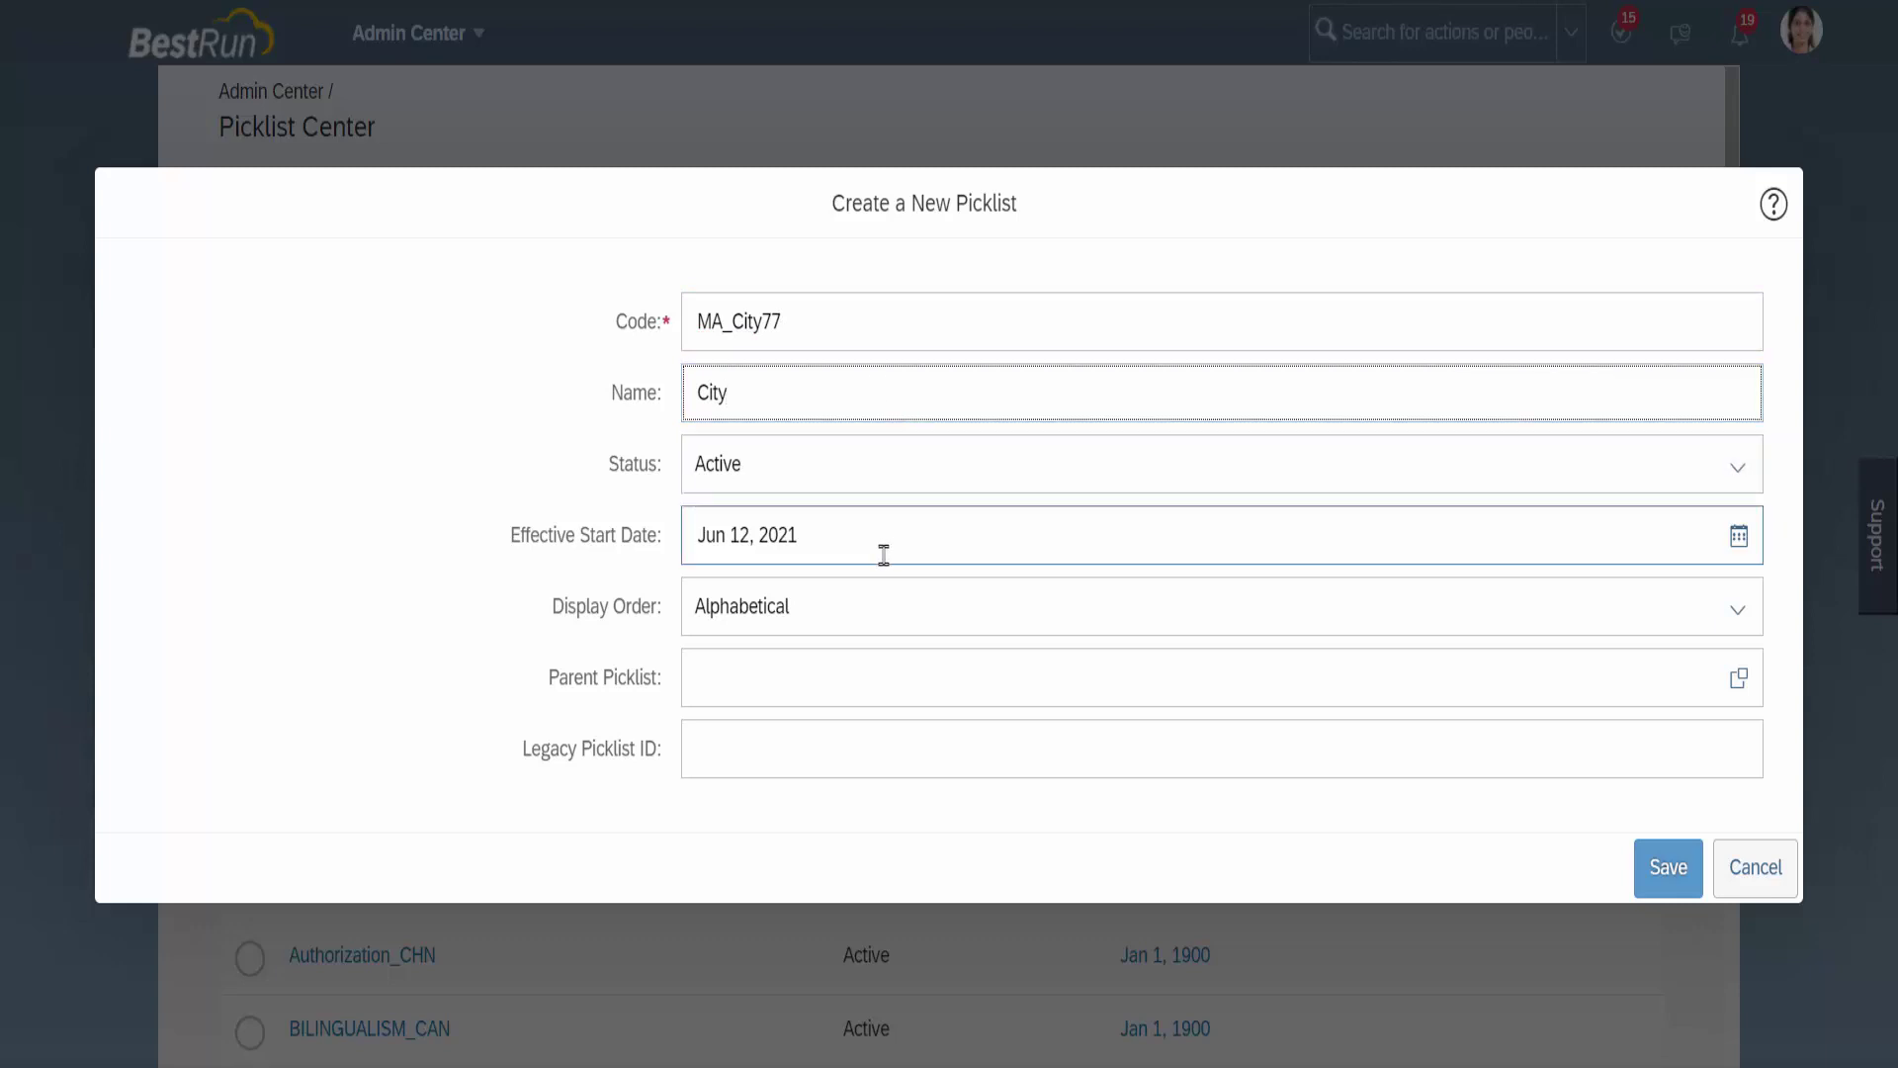
# Set the new City picklist's effective start date to Jan 01, 1900.
pyautogui.click(728, 535)
pyautogui.press('BackSpace')
pyautogui.press('BackSpace')
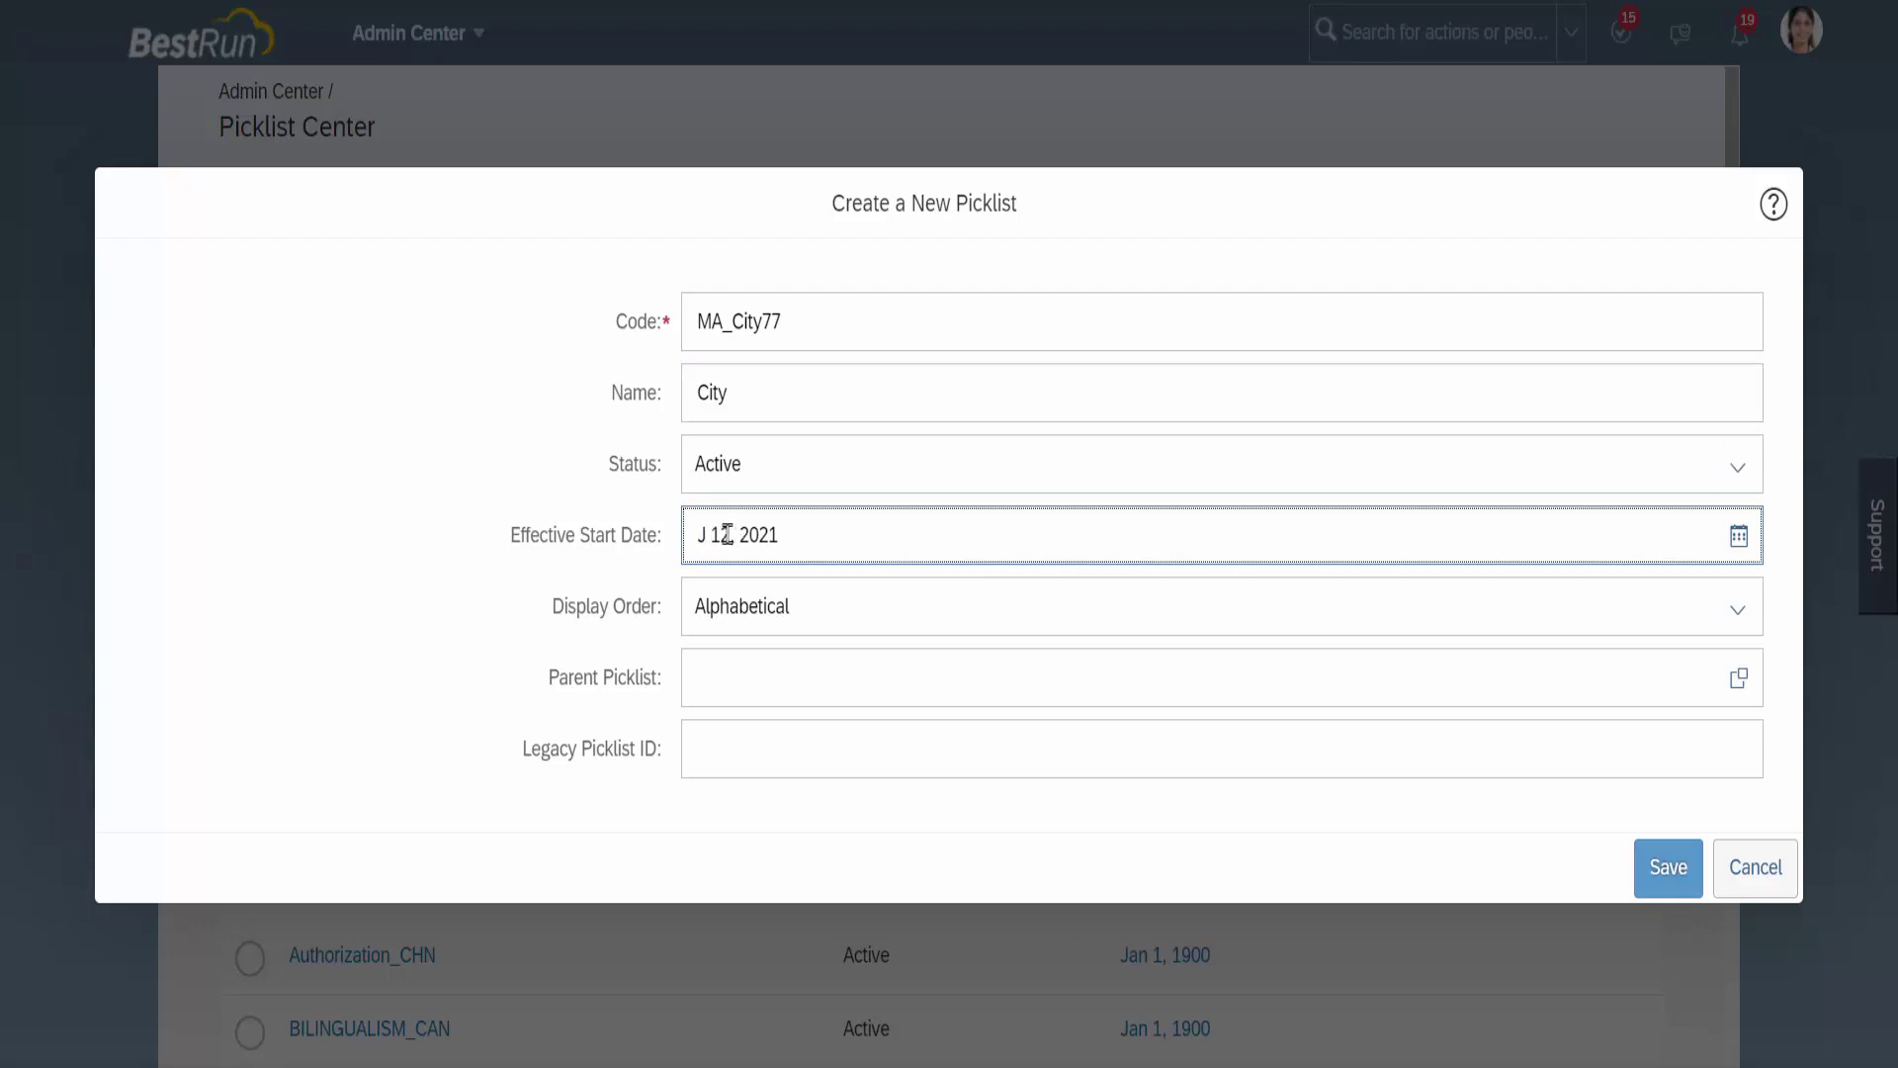
pyautogui.write('an')
pyautogui.press('BackSpace')
pyautogui.write('01')
pyautogui.press('Delete')
pyautogui.write('900')
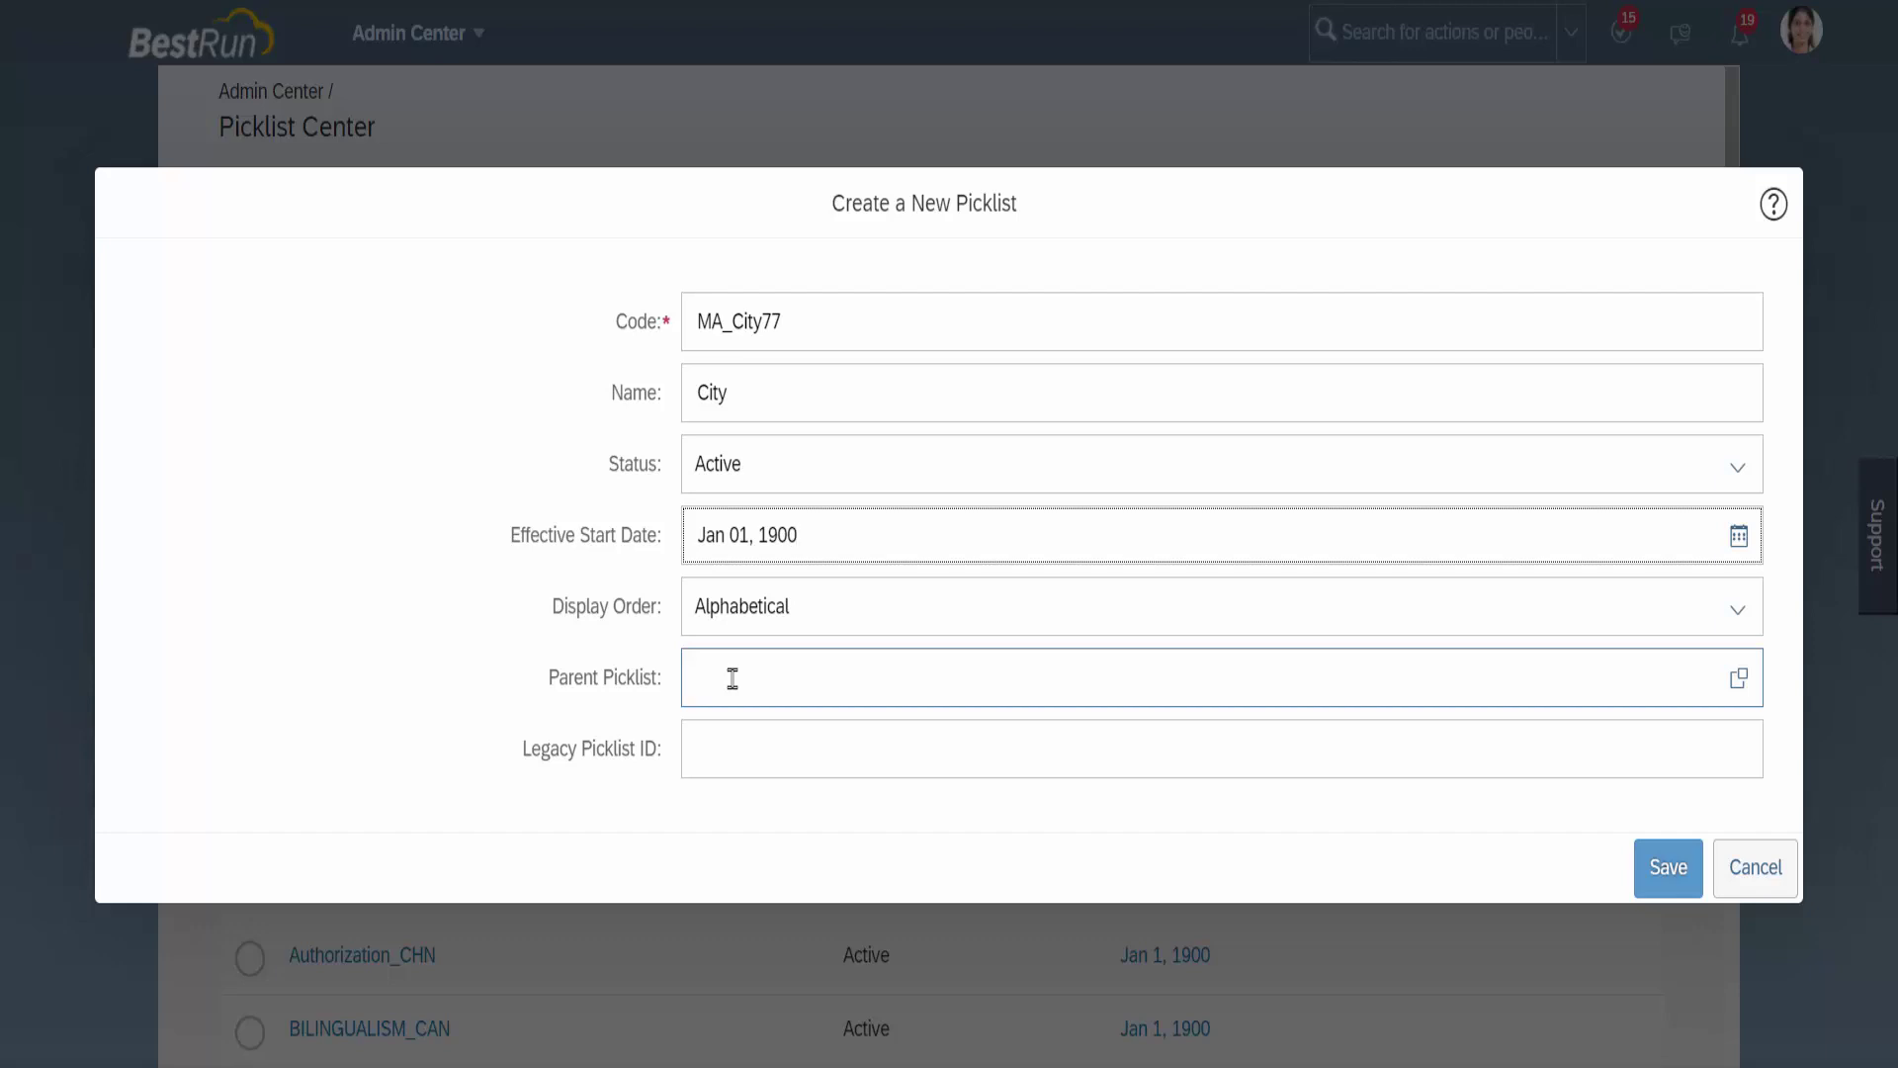
# Set MA_State77 as the parent picklist of the new City picklist and save the picklist.
pyautogui.click(1742, 689)
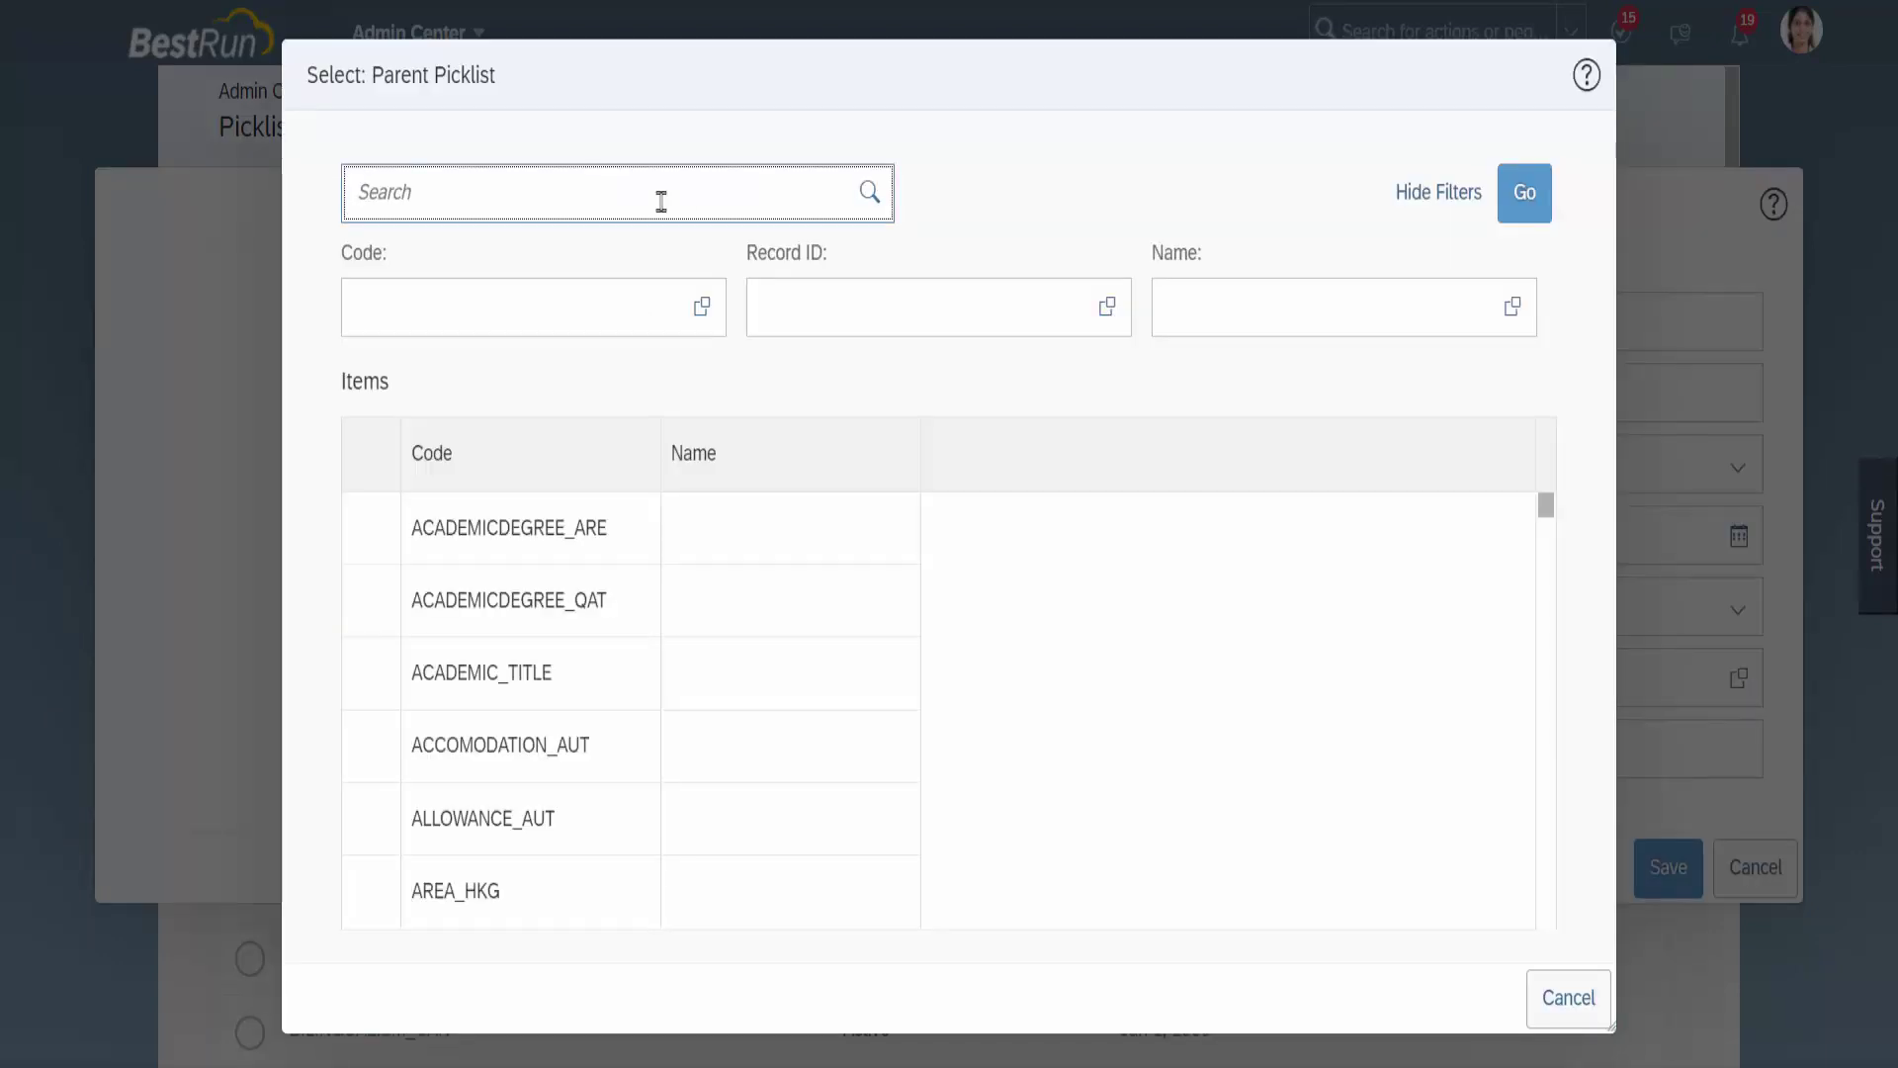
pyautogui.write('MA_')
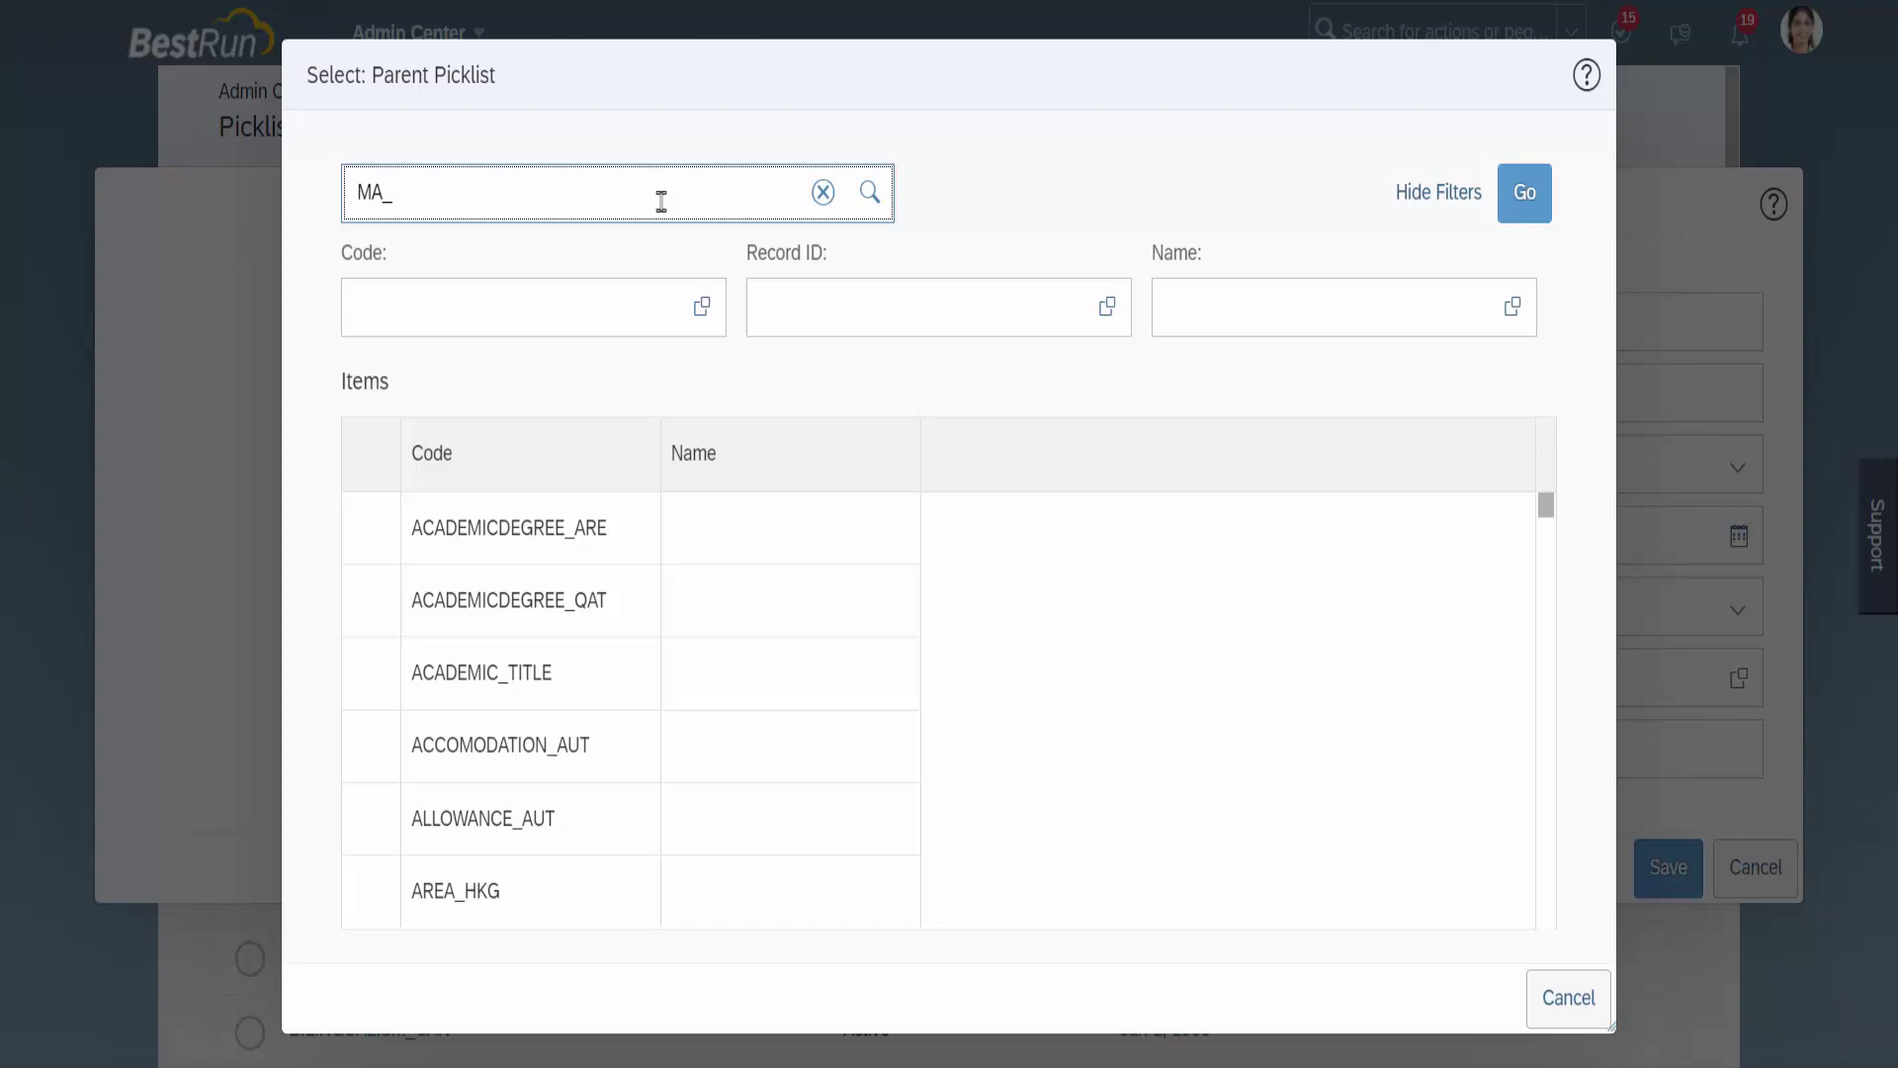
pyautogui.write('State77')
pyautogui.click(869, 192)
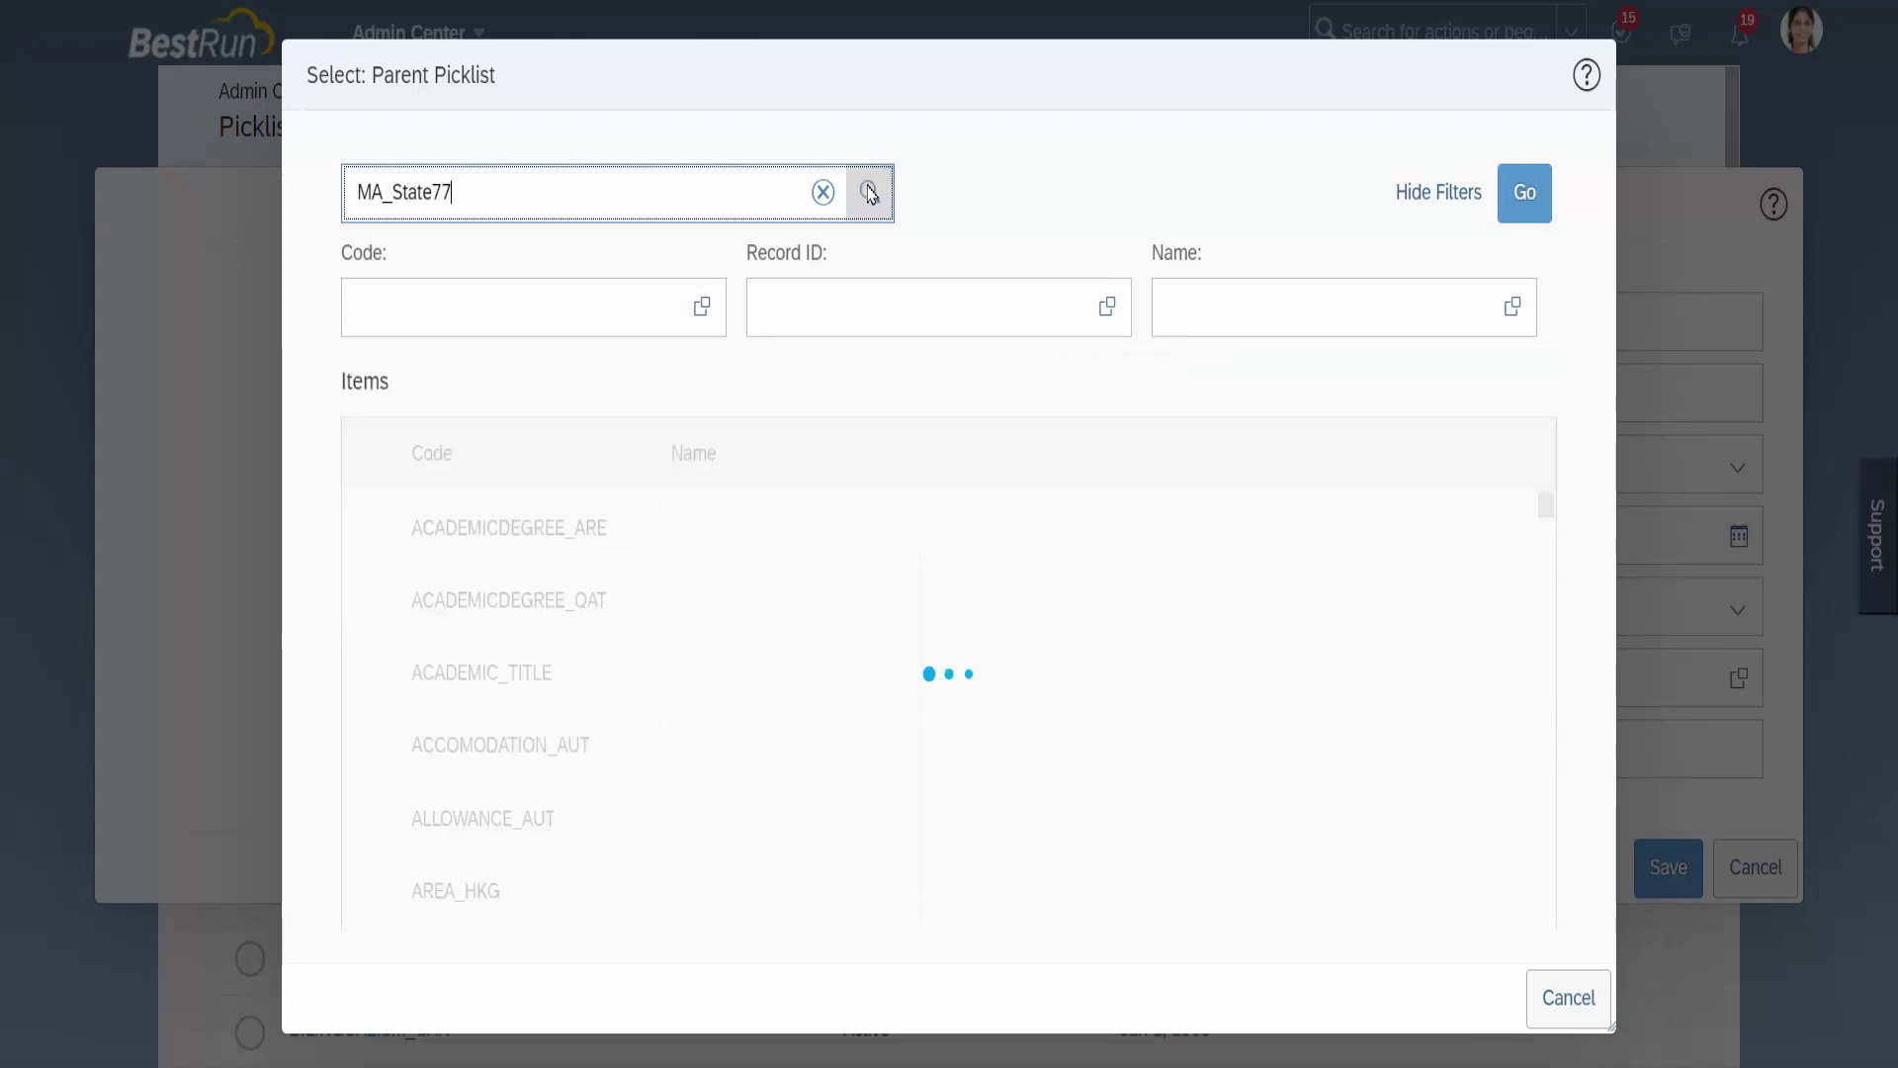
pyautogui.click(470, 534)
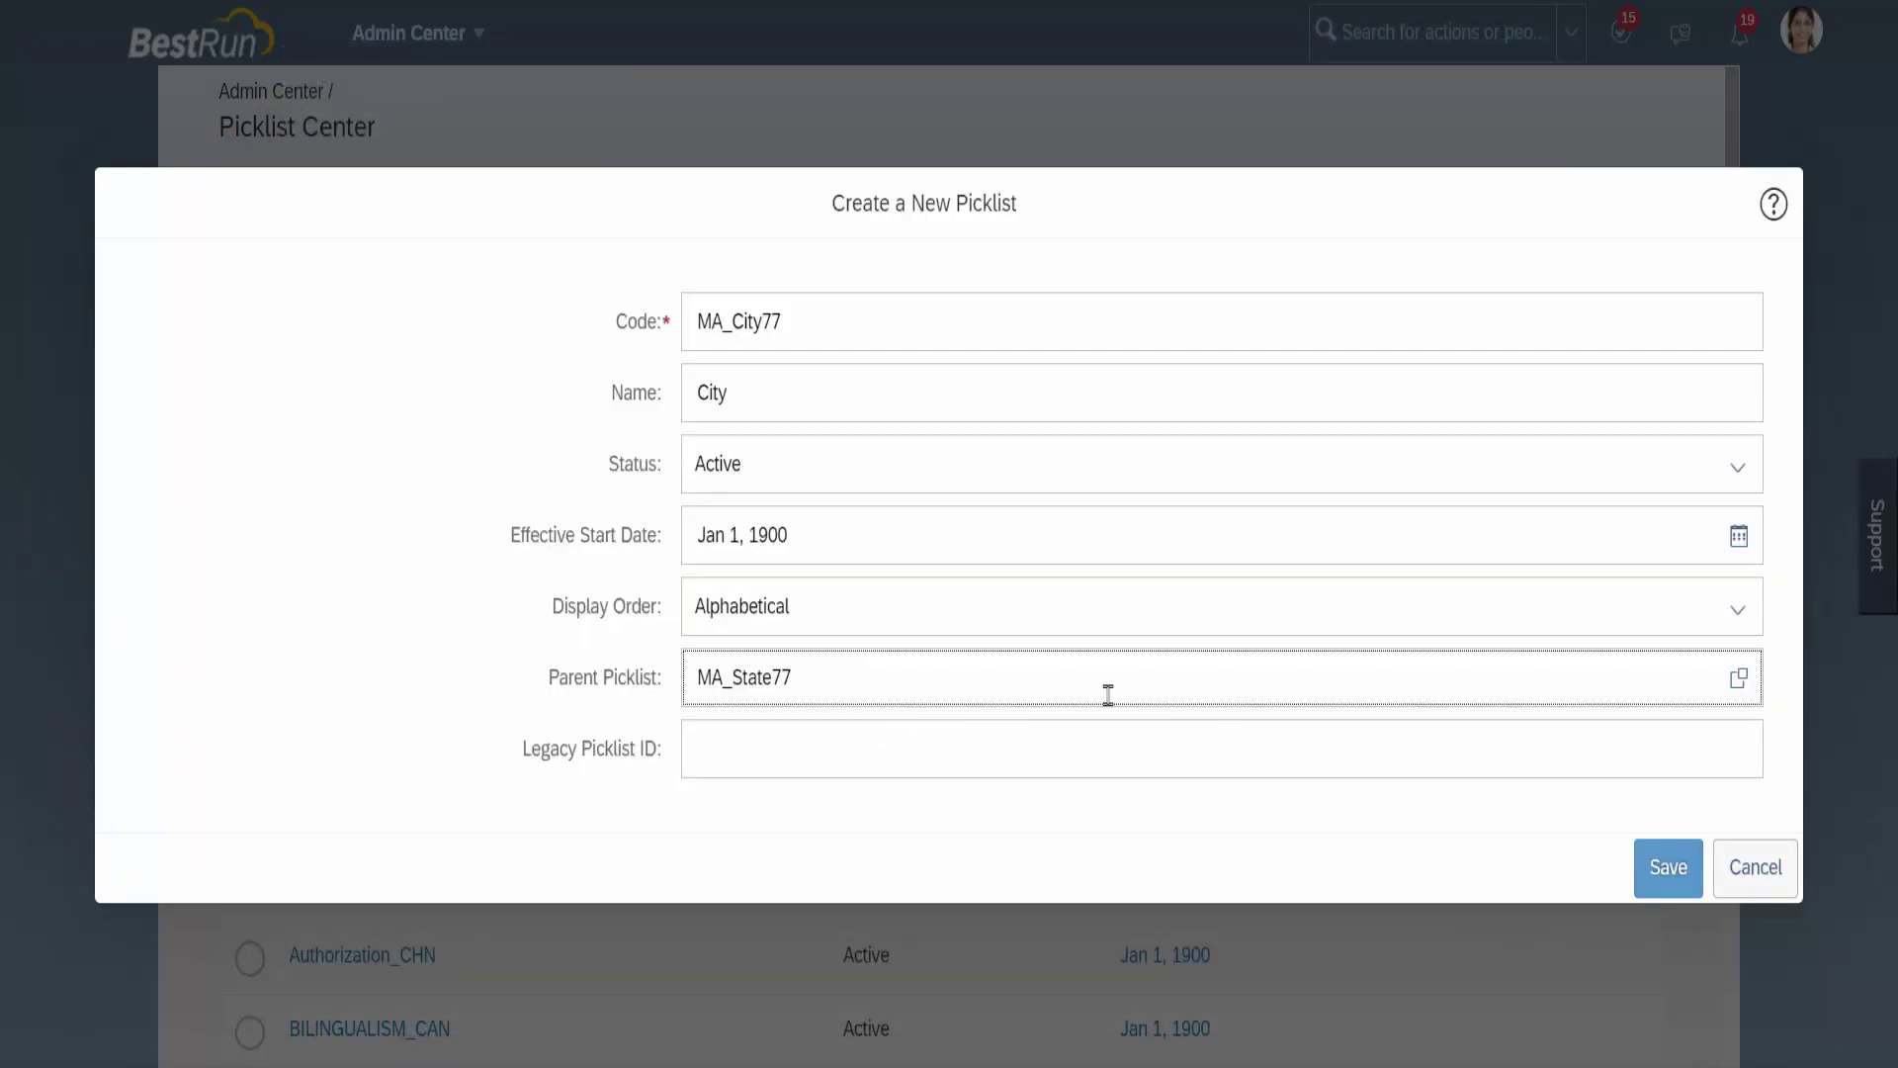
pyautogui.click(1669, 867)
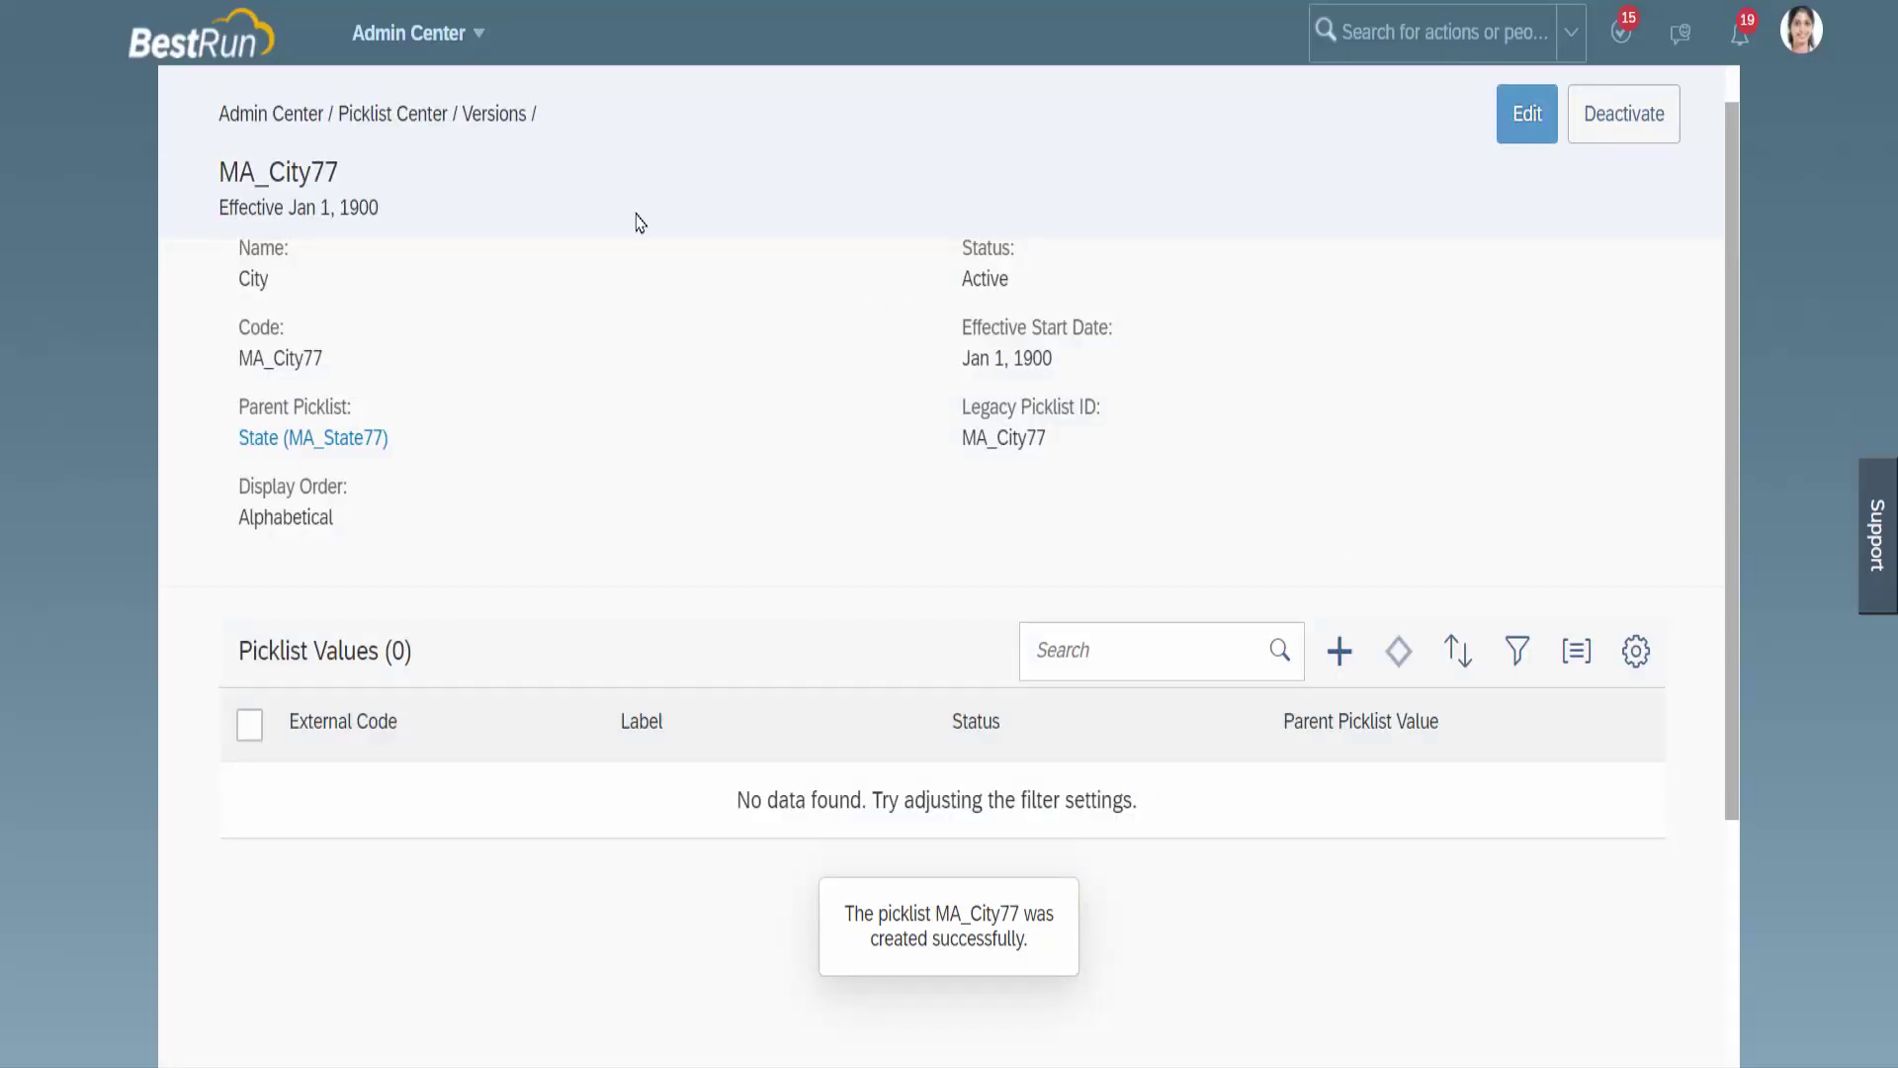
pyautogui.moveTo(268, 172); pyautogui.dragTo(310, 172)
pyautogui.click(331, 172)
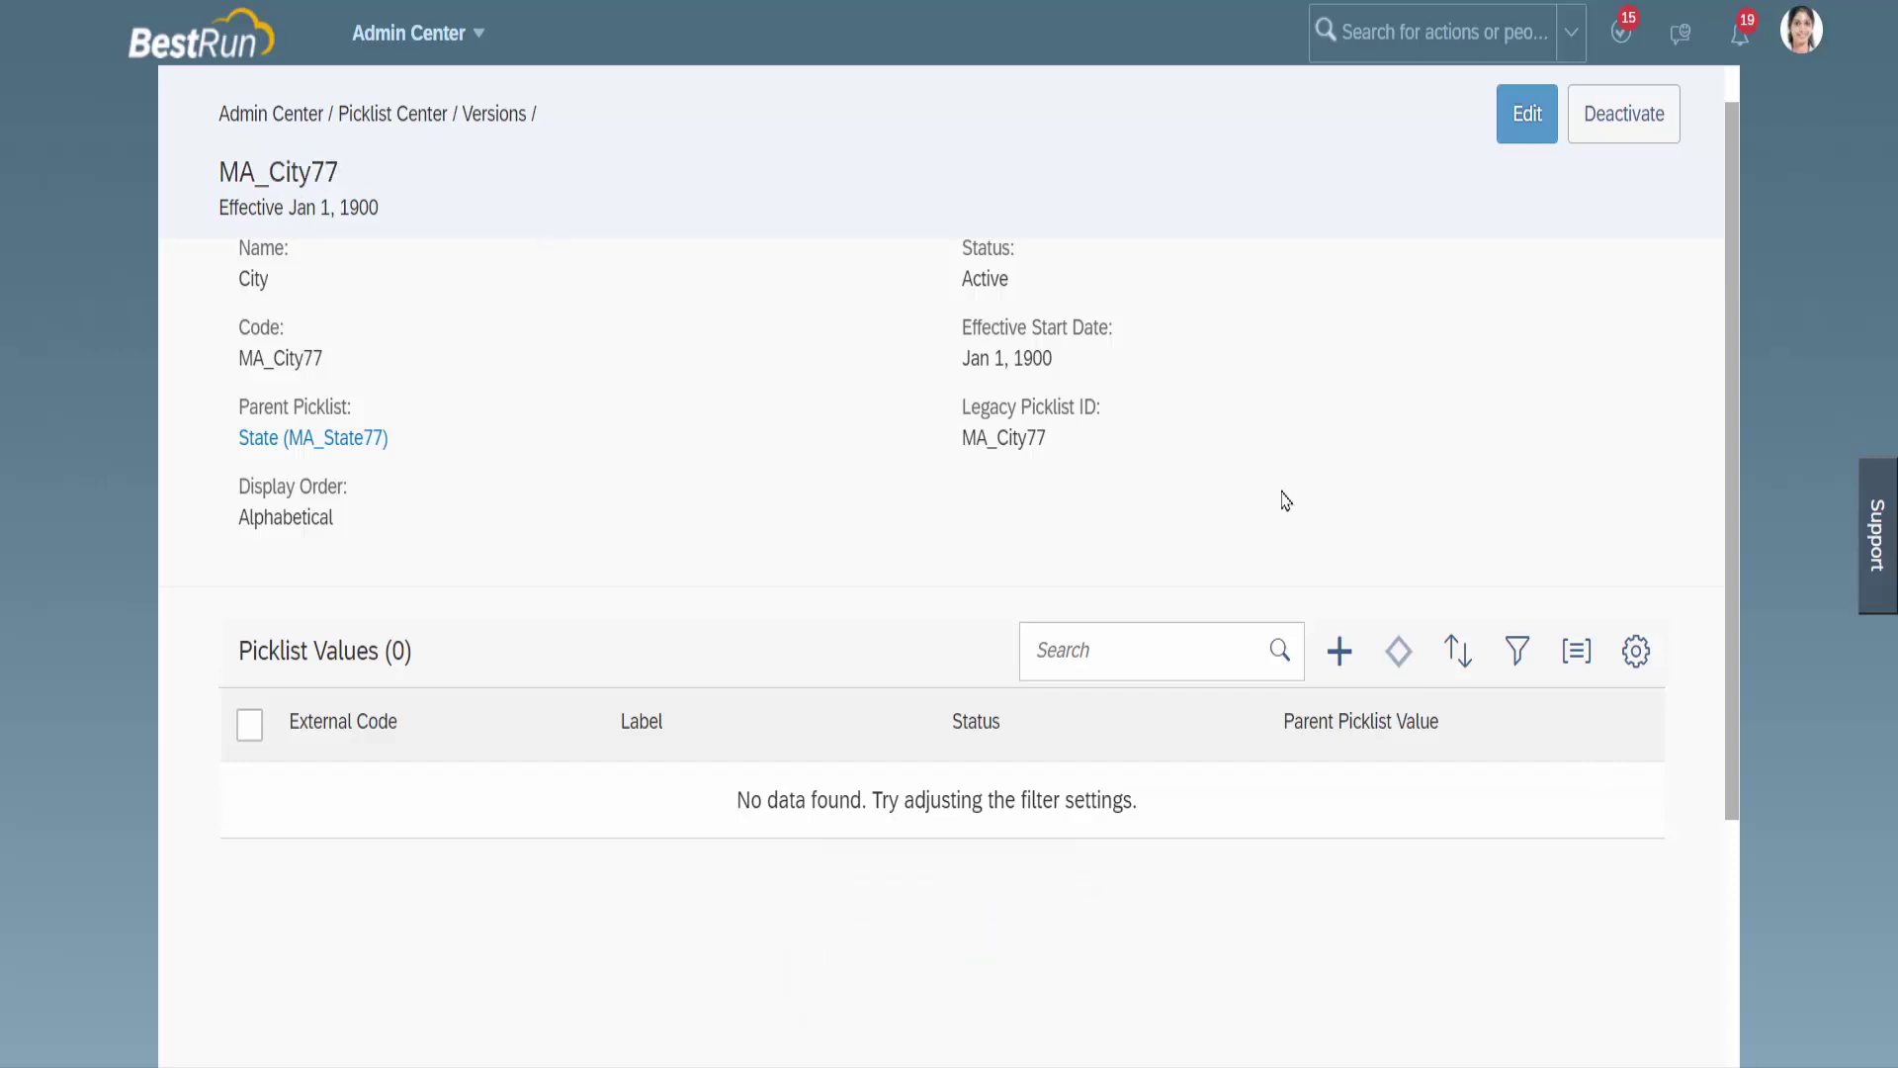
# Start a new value in the MA_City77 picklist with external code MA_Bangalore77 and label Bangalore.
pyautogui.click(1340, 652)
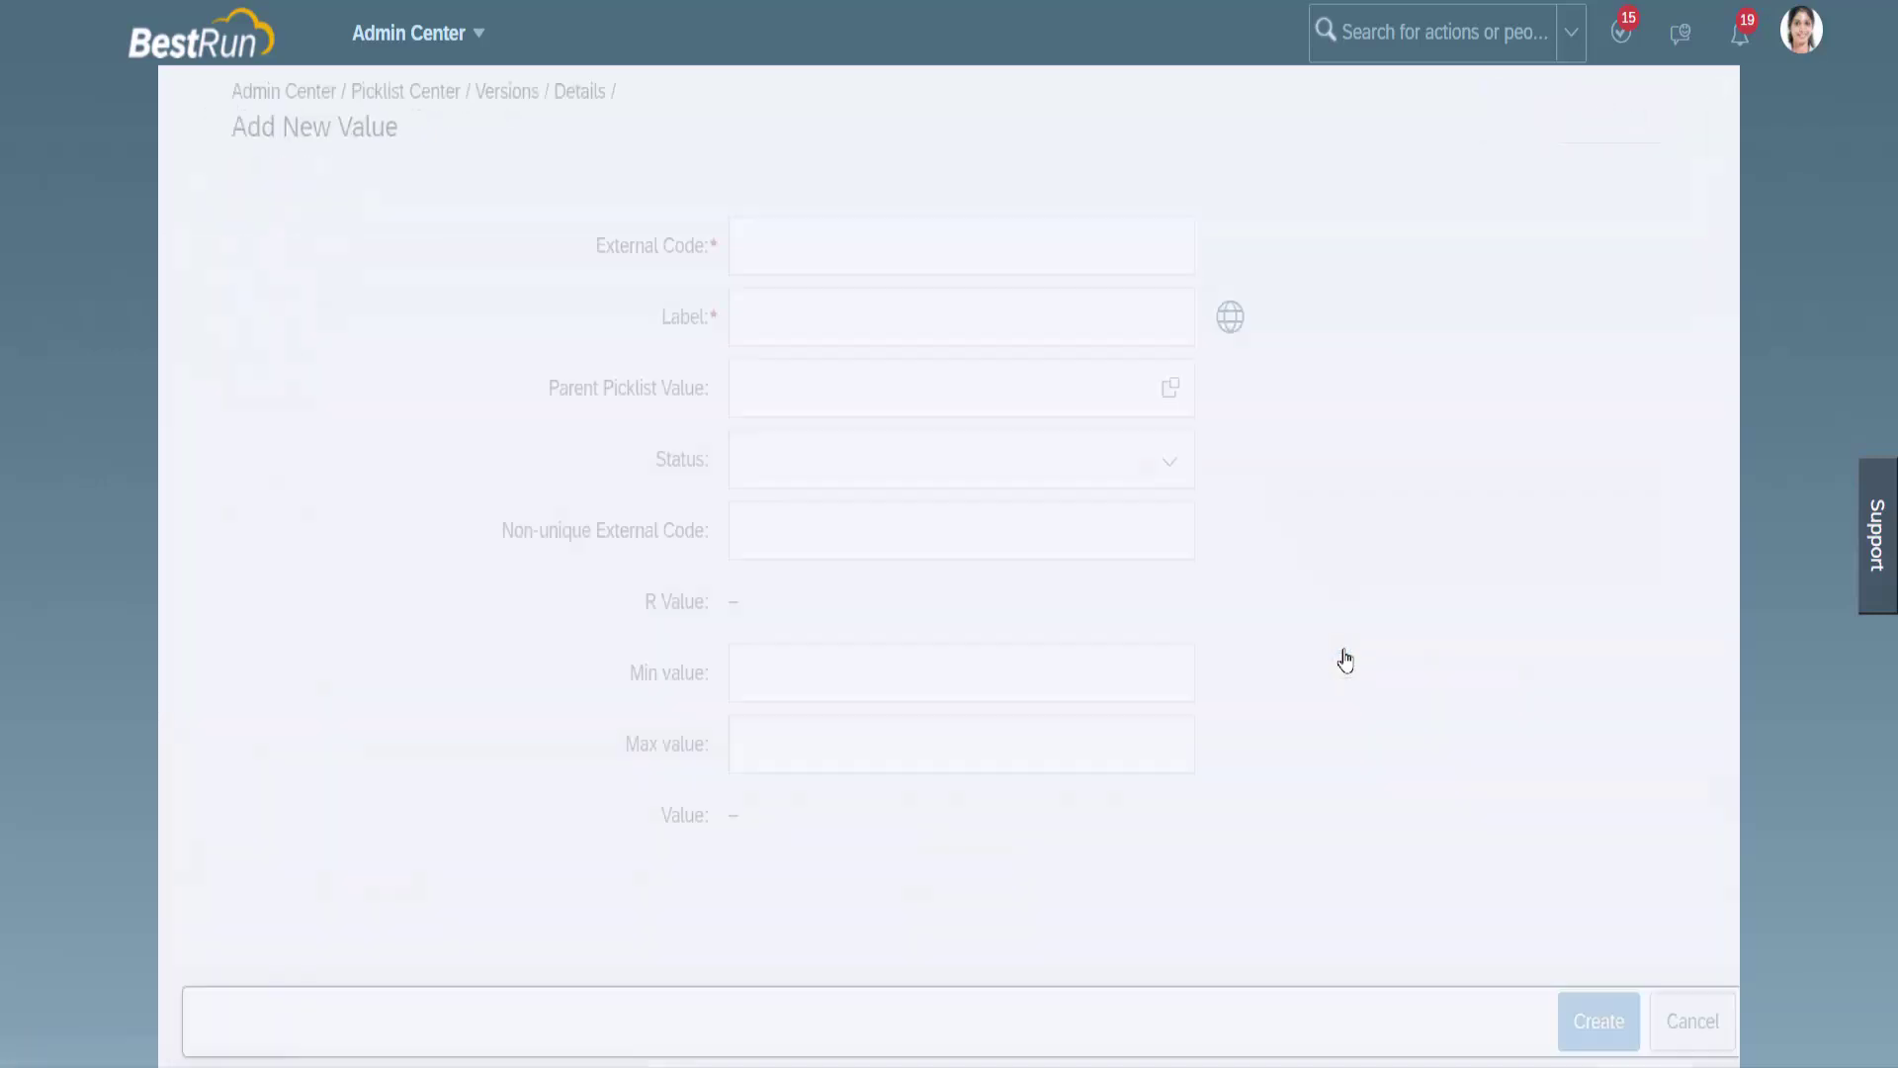
pyautogui.click(806, 237)
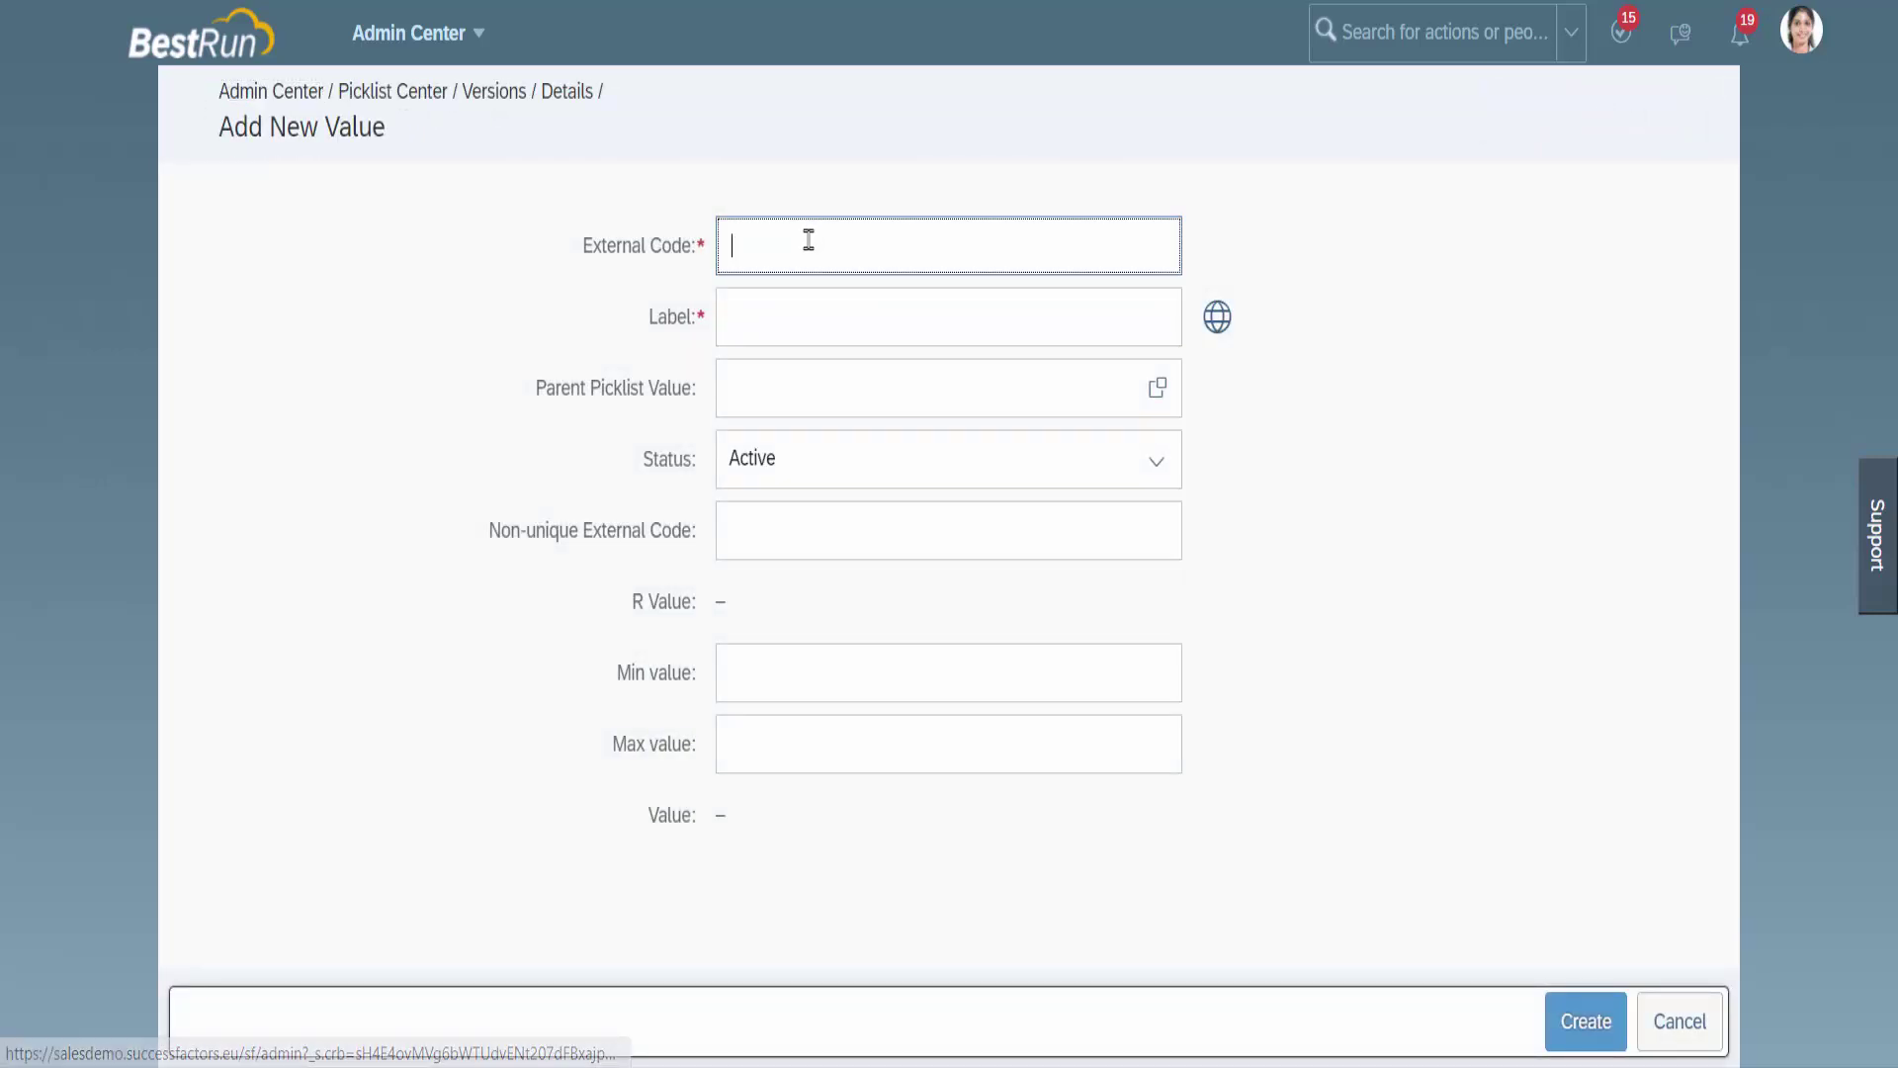
pyautogui.write('MA')
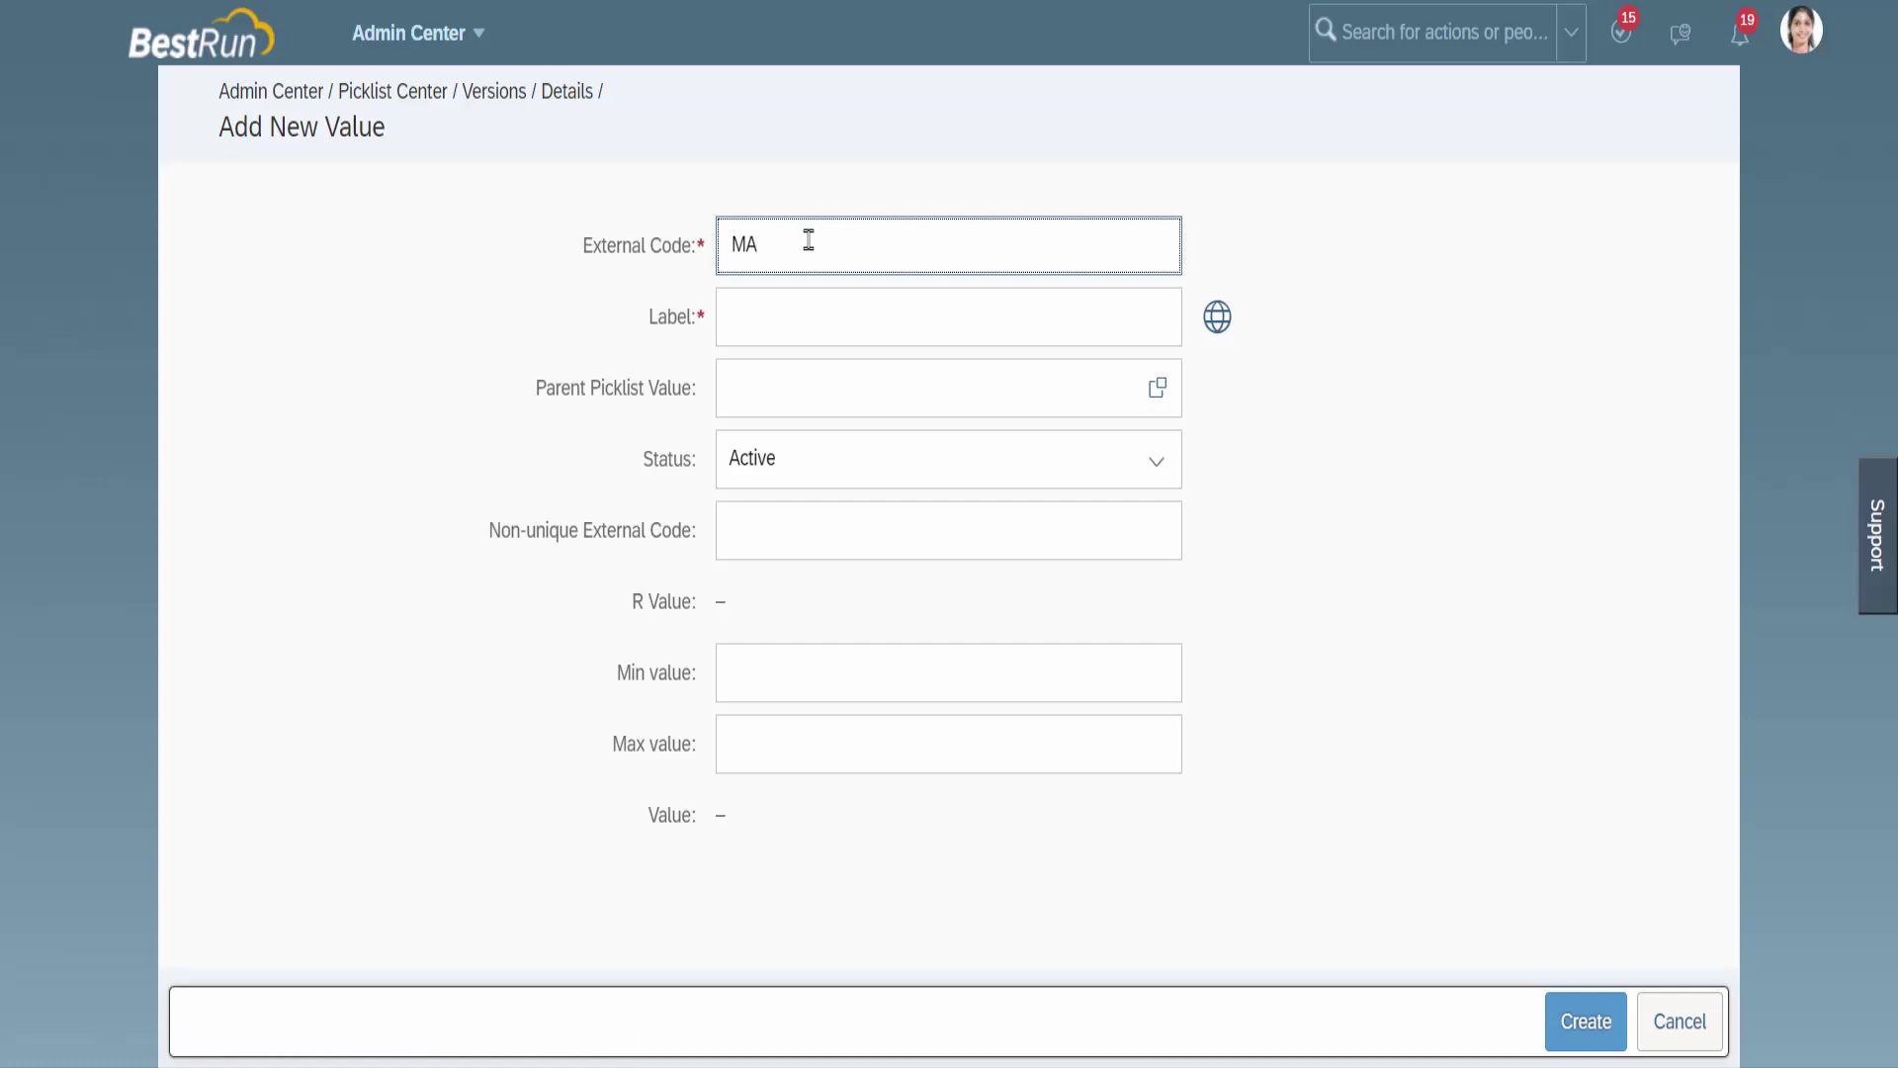
pyautogui.write('_Bangalore77')
pyautogui.click(781, 312)
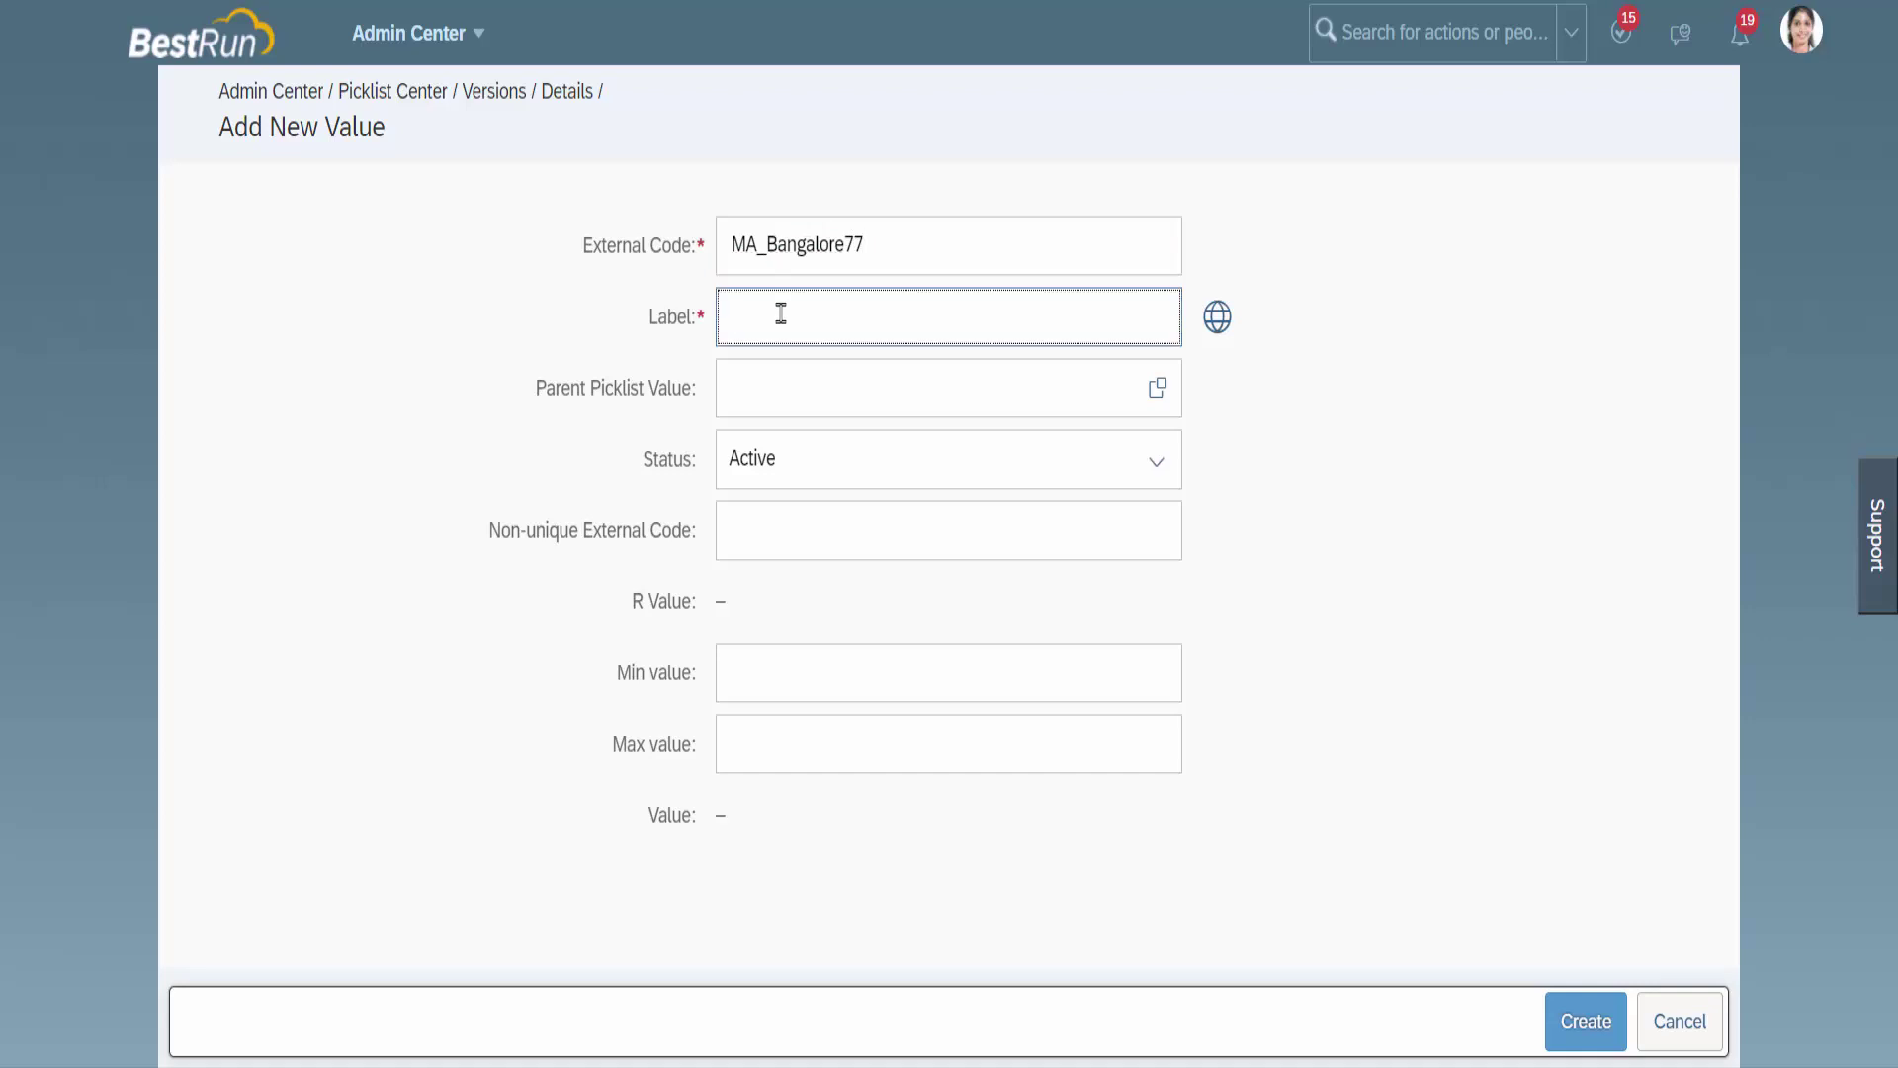
pyautogui.write('Bangalore')
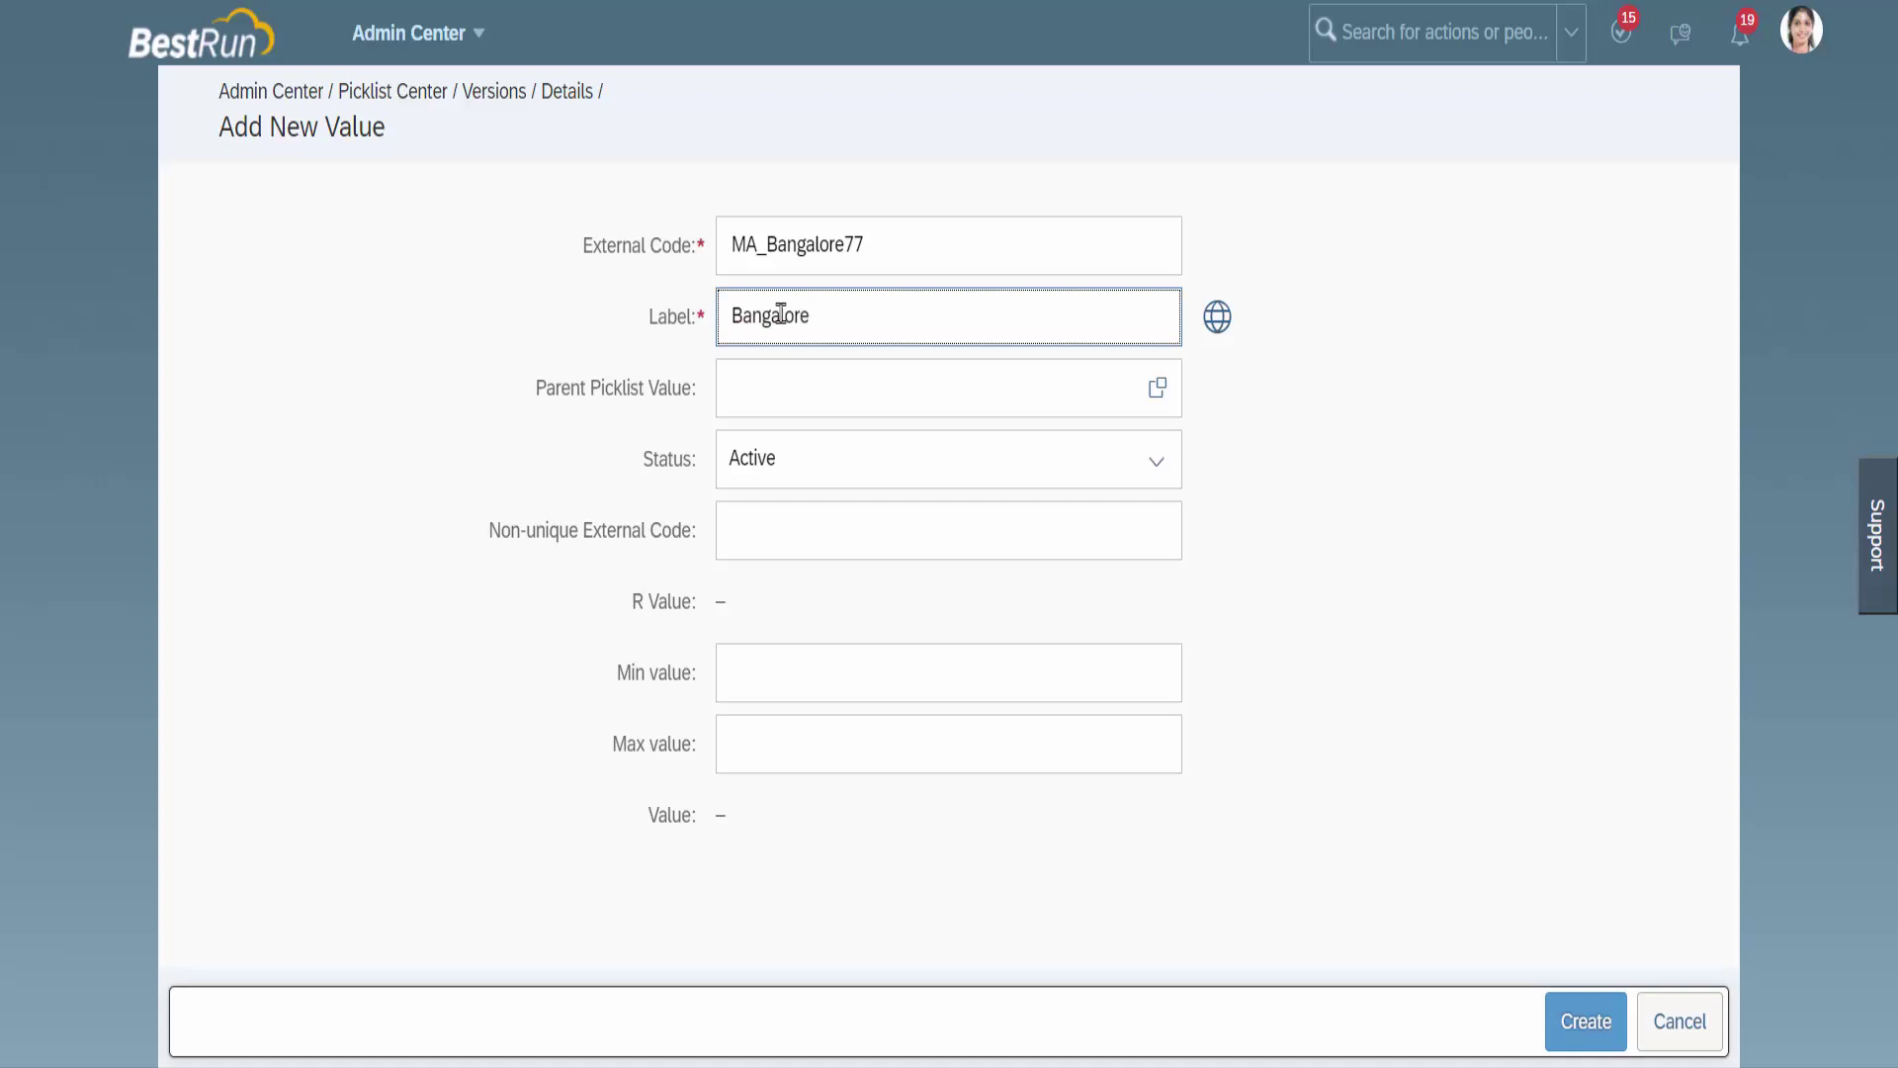
# Assign MA_Karnataka77 as the parent picklist value of Bangalore and create the value.
pyautogui.click(1158, 388)
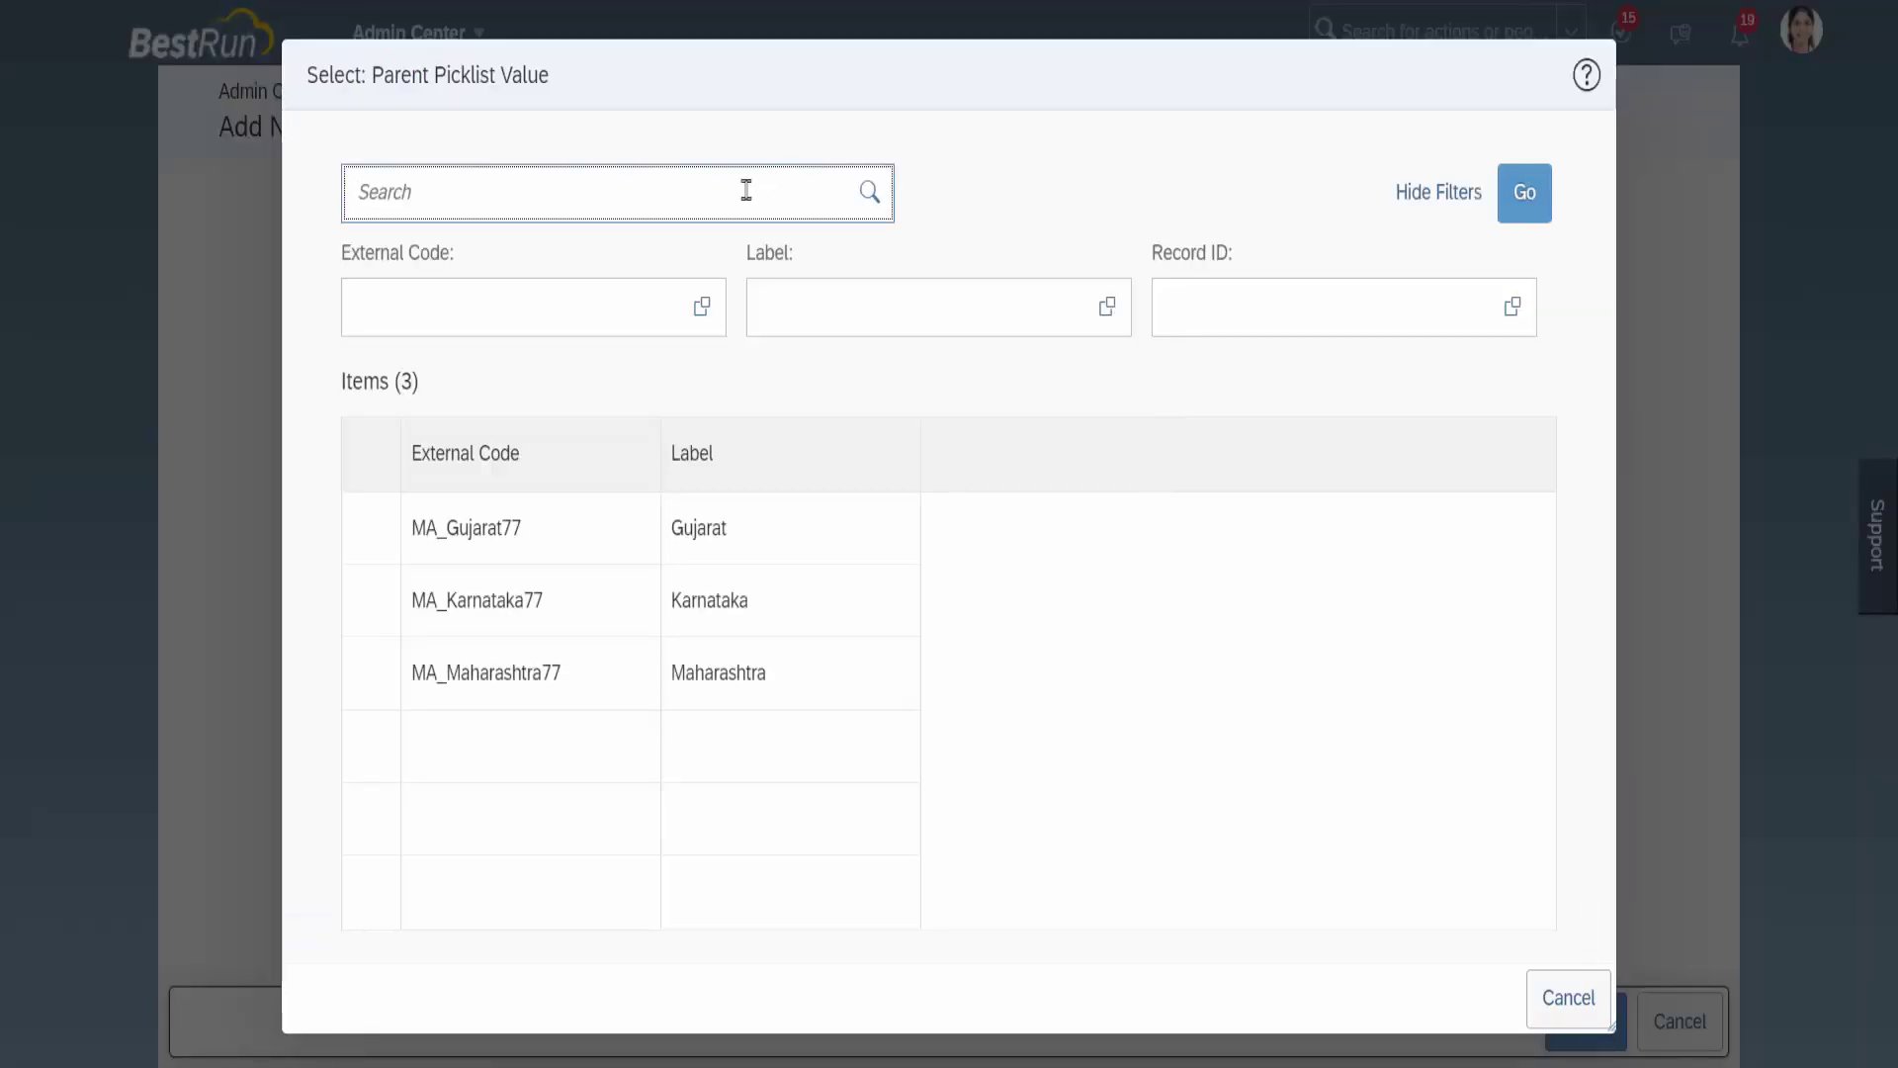
pyautogui.write('MA')
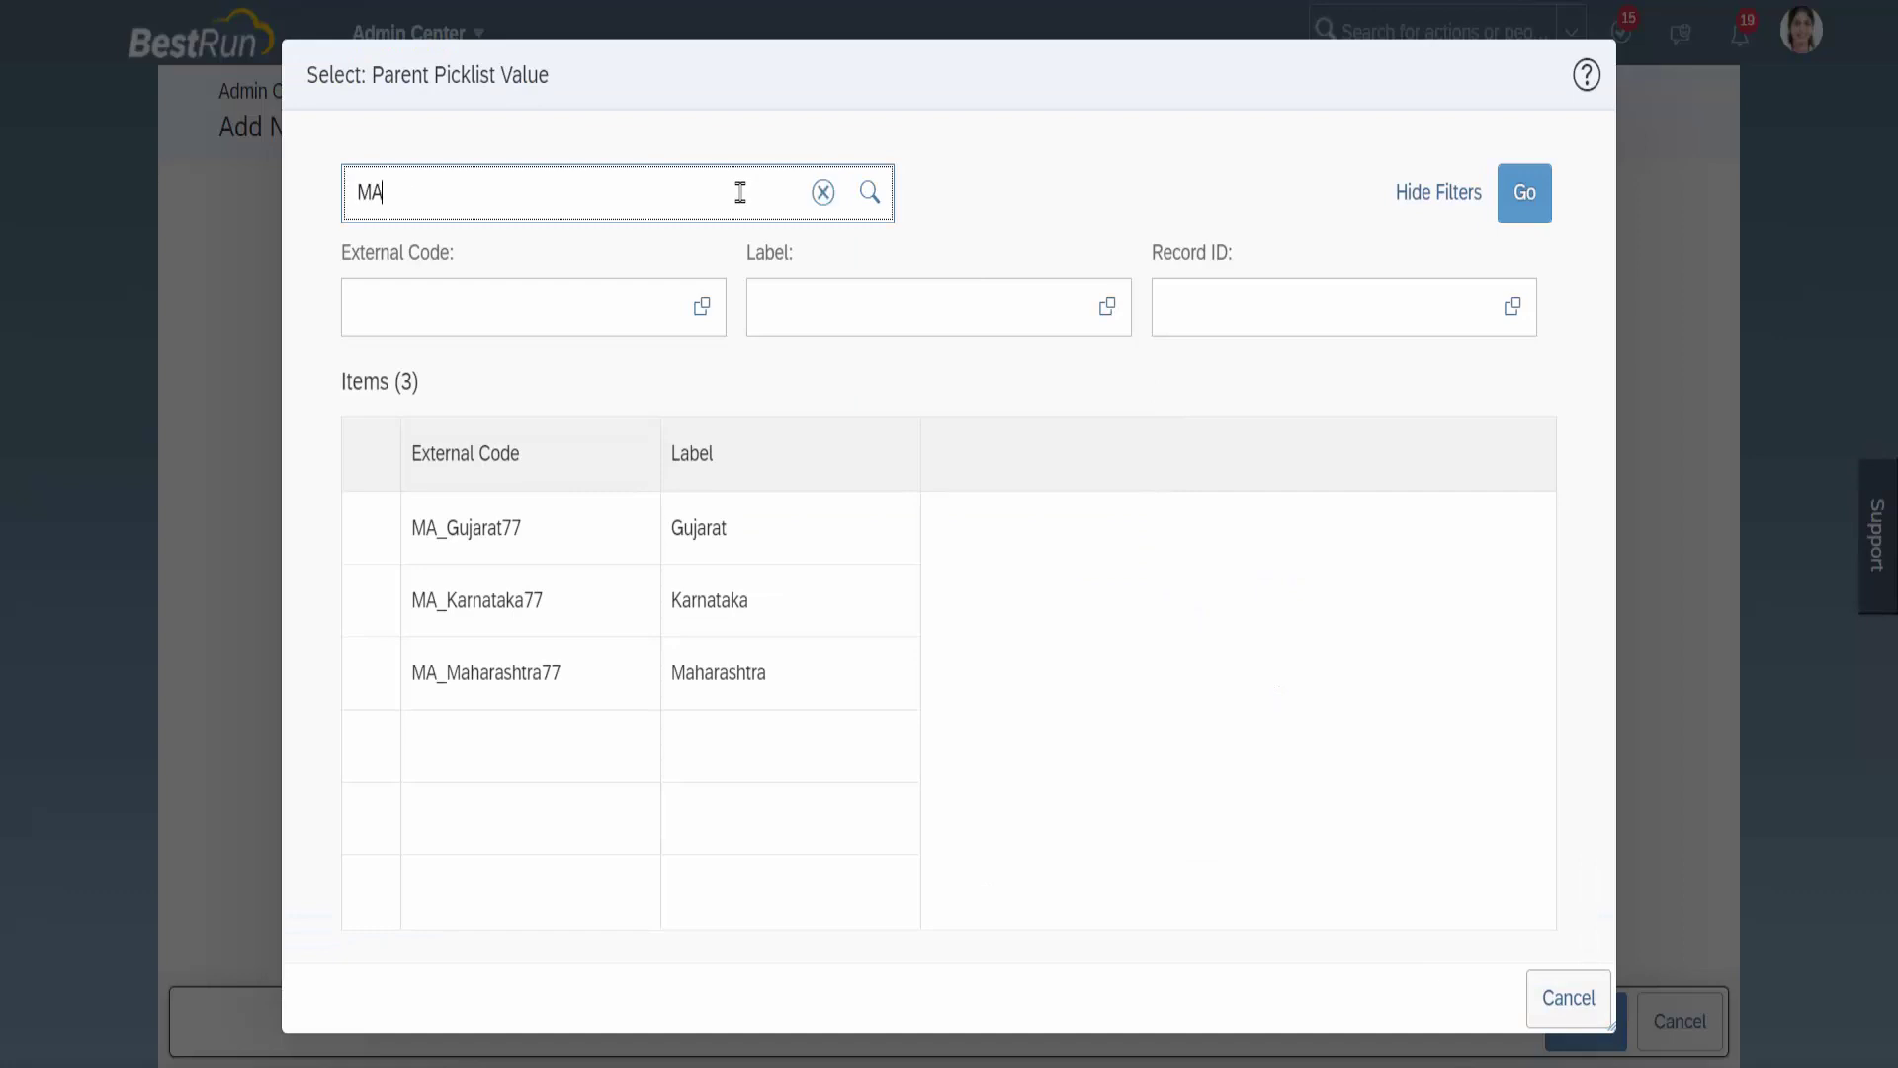
pyautogui.write('_Karnata')
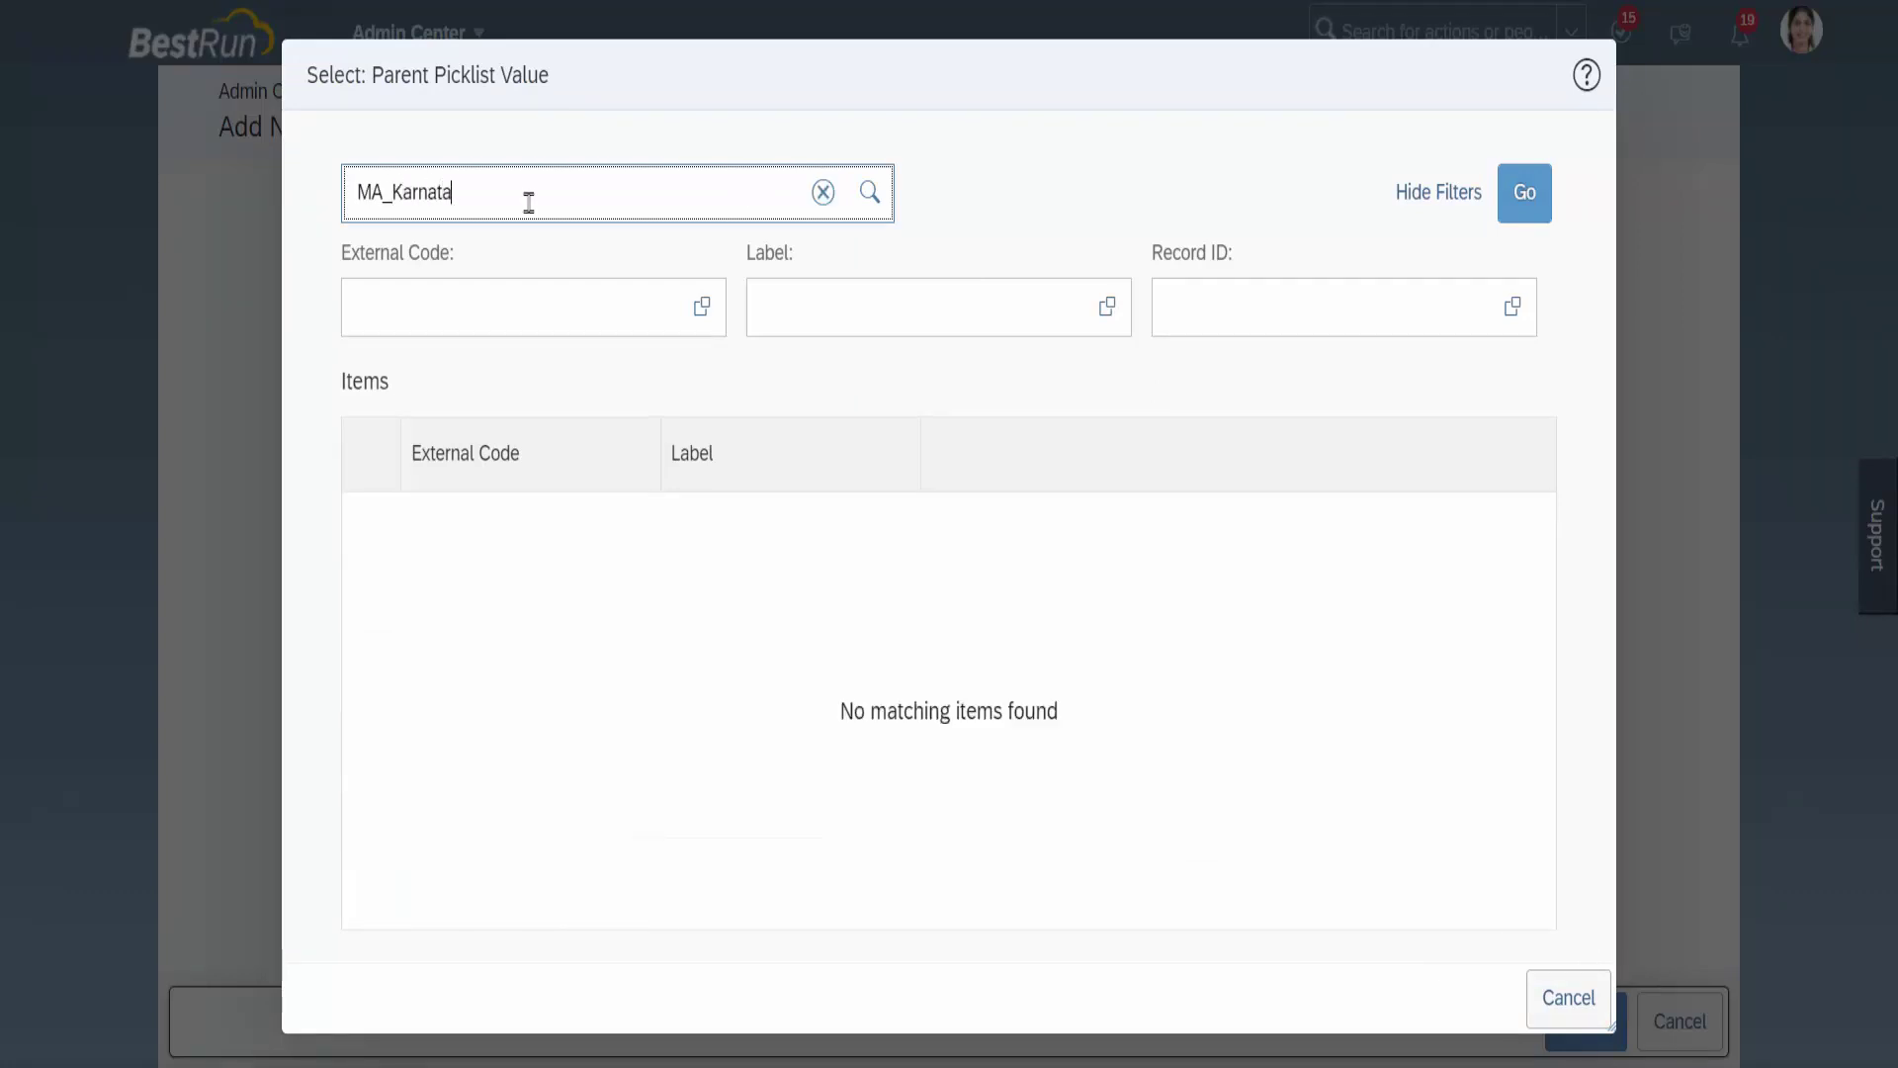
pyautogui.write('ka77')
pyautogui.click(870, 191)
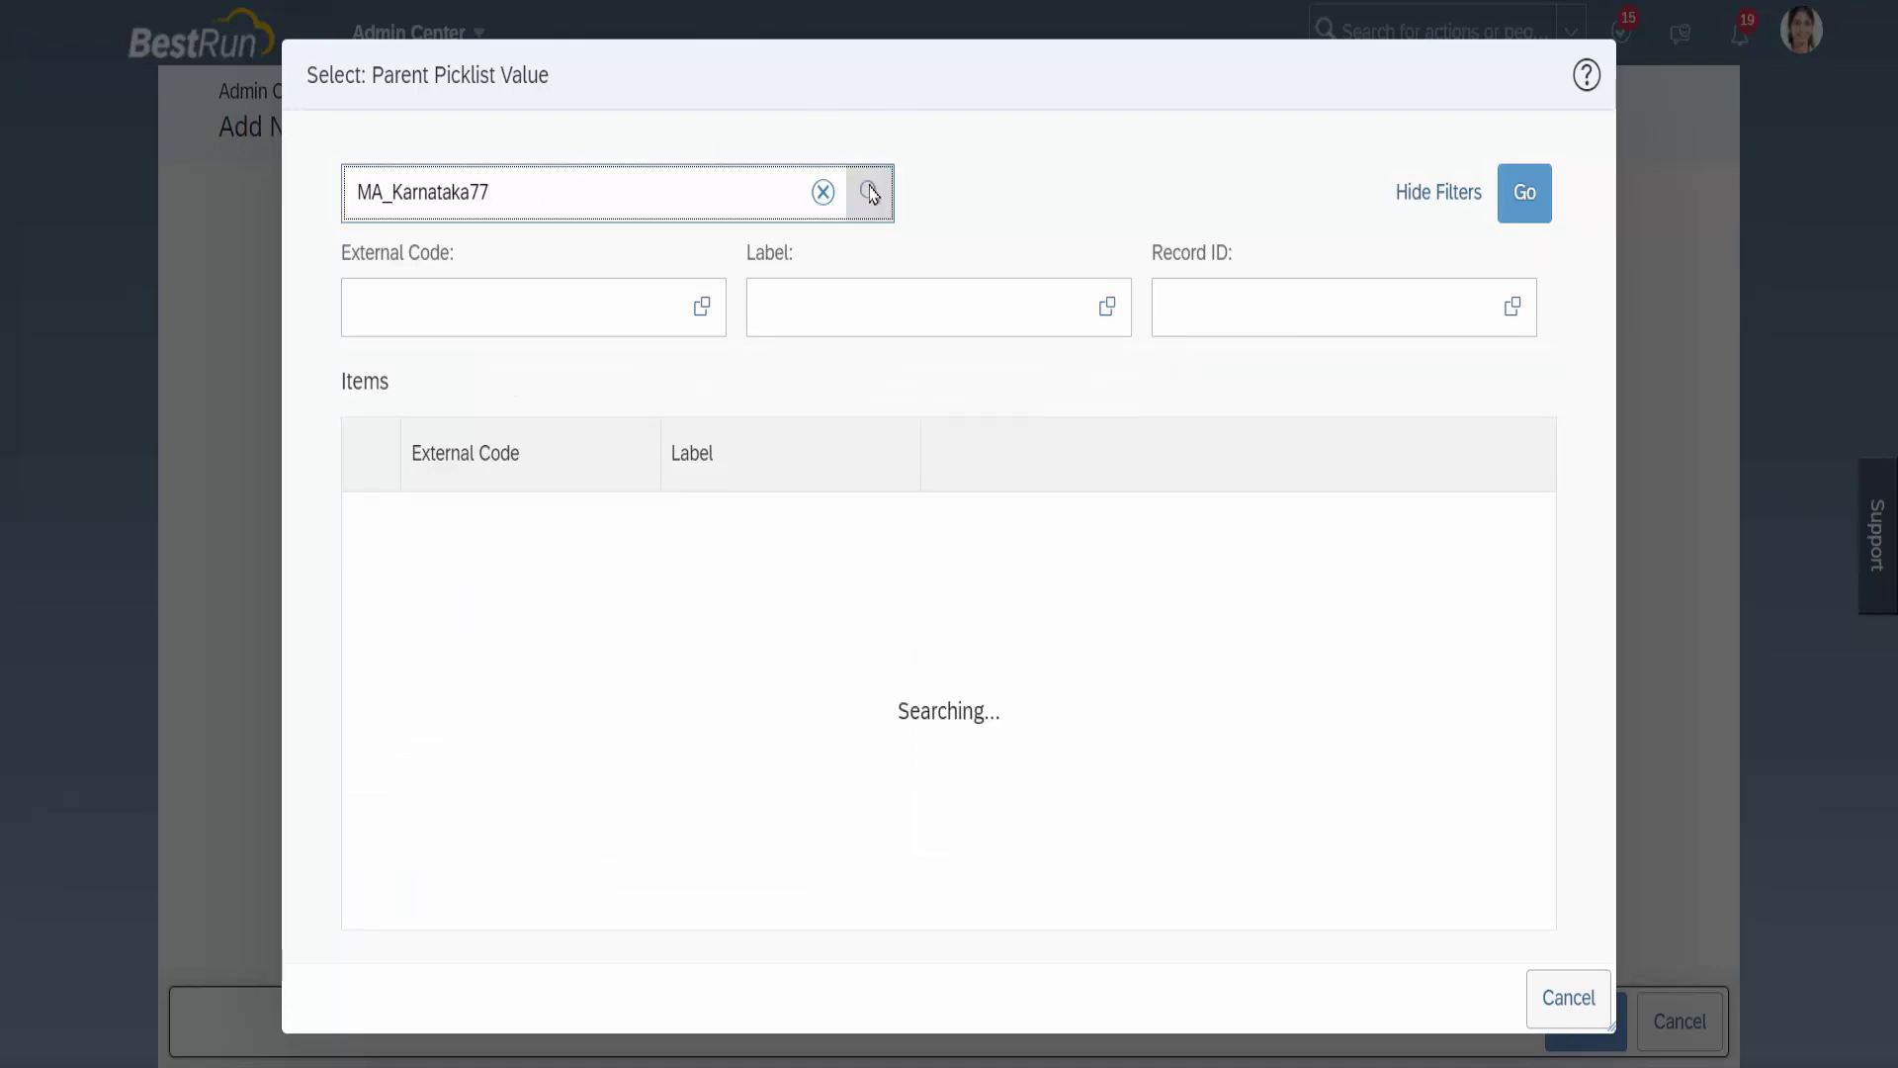
pyautogui.click(514, 529)
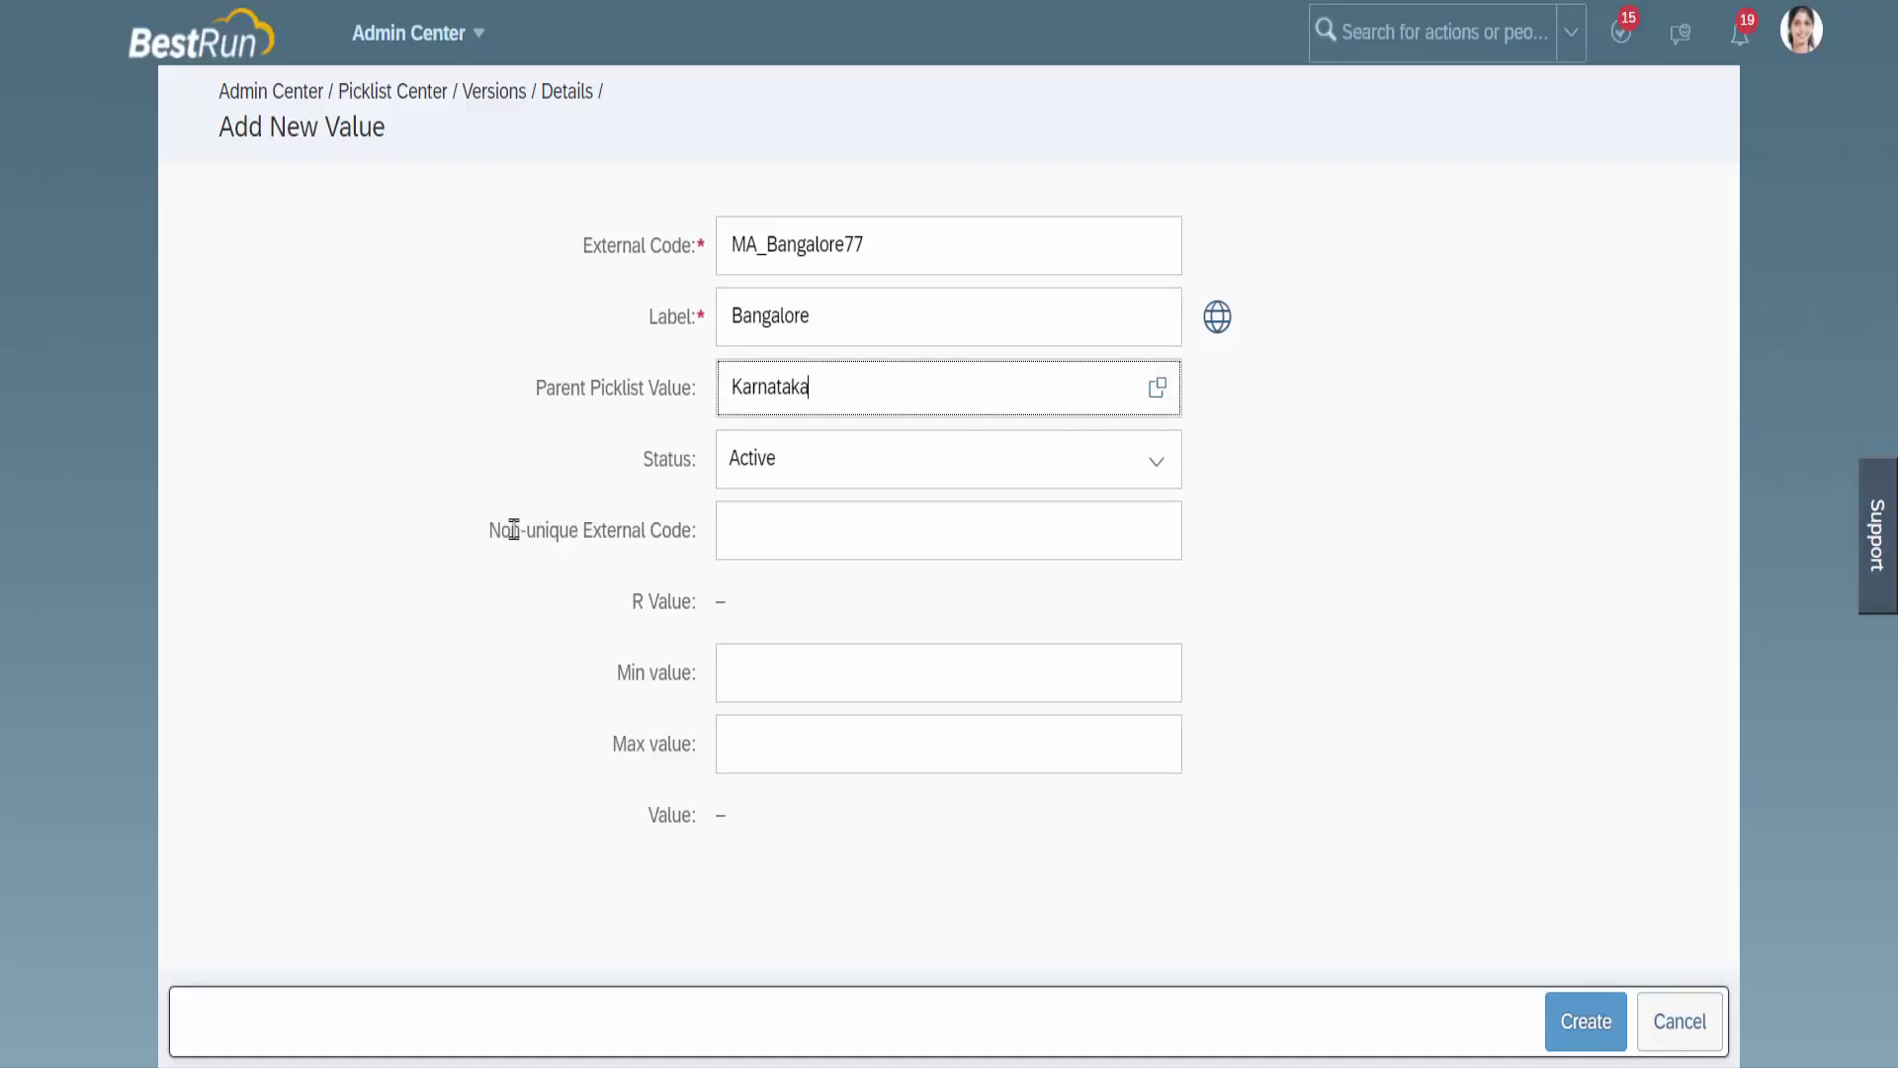
pyautogui.click(817, 374)
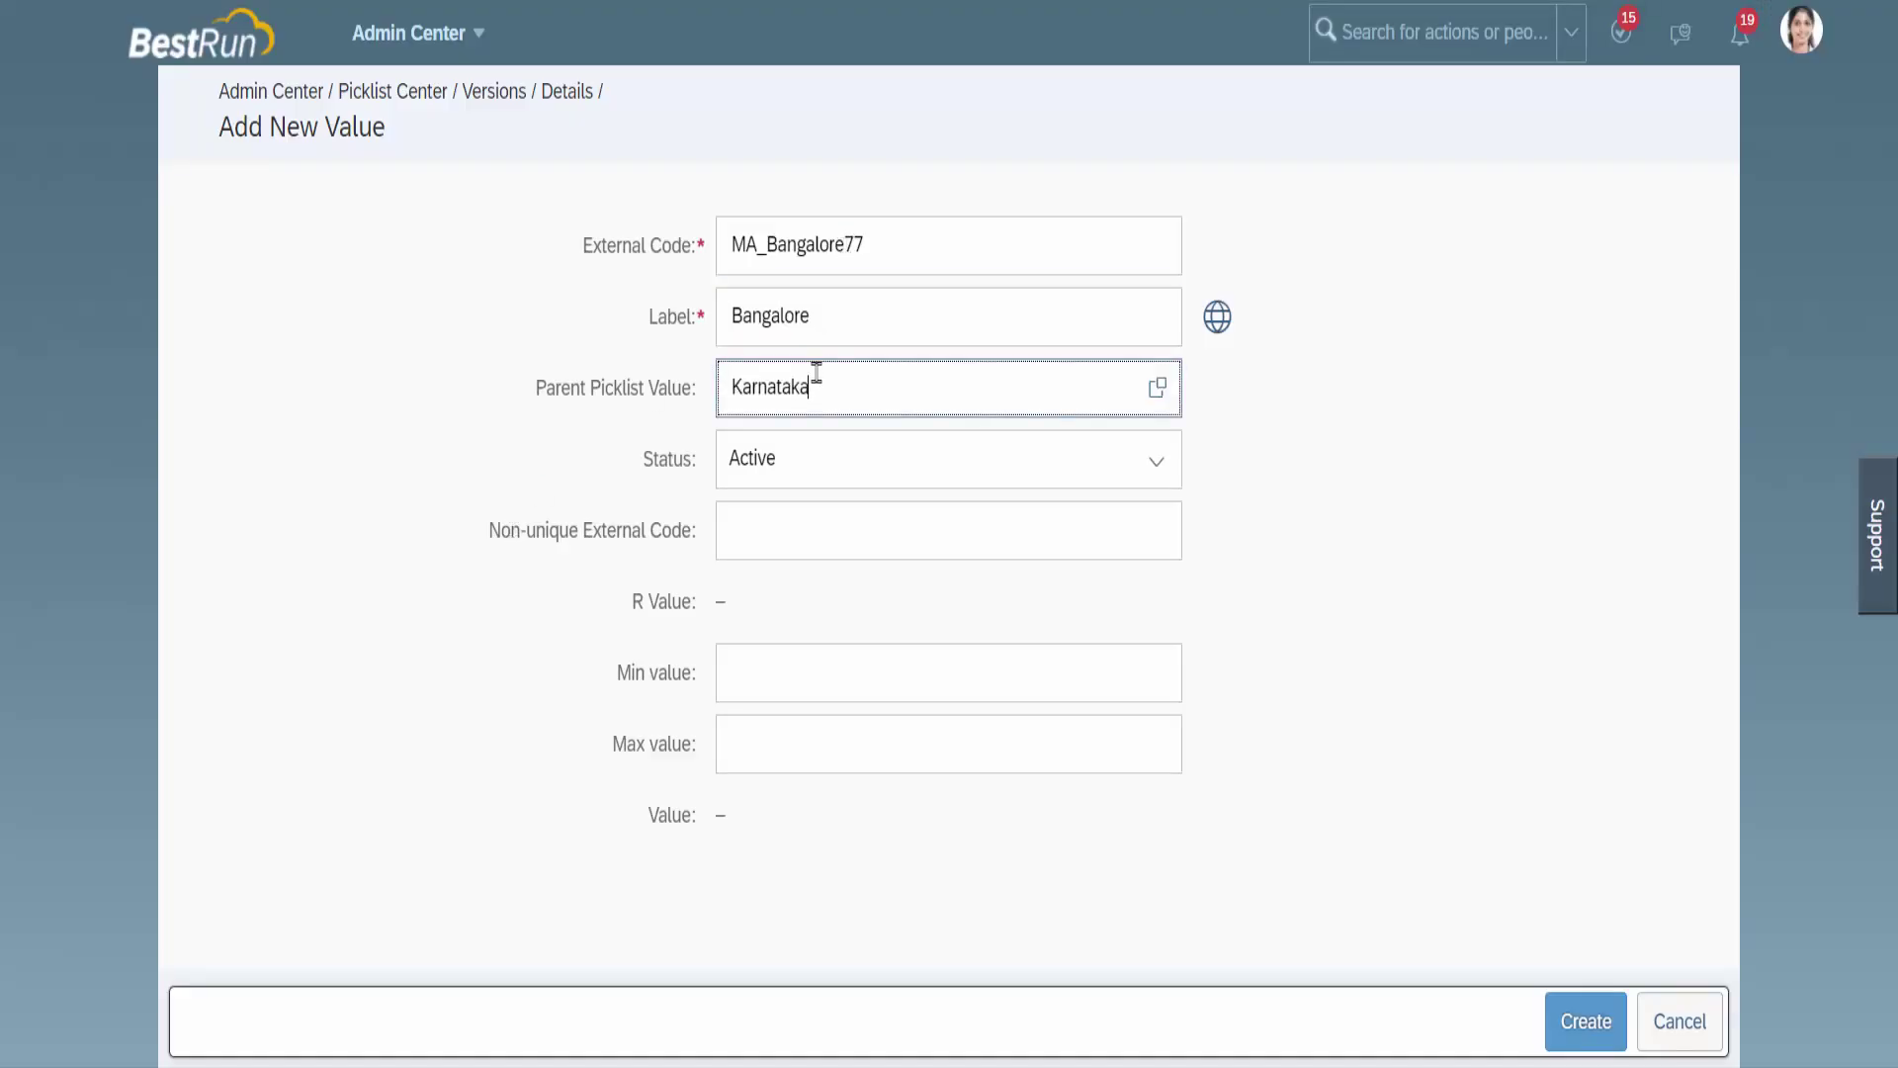
pyautogui.click(1585, 1023)
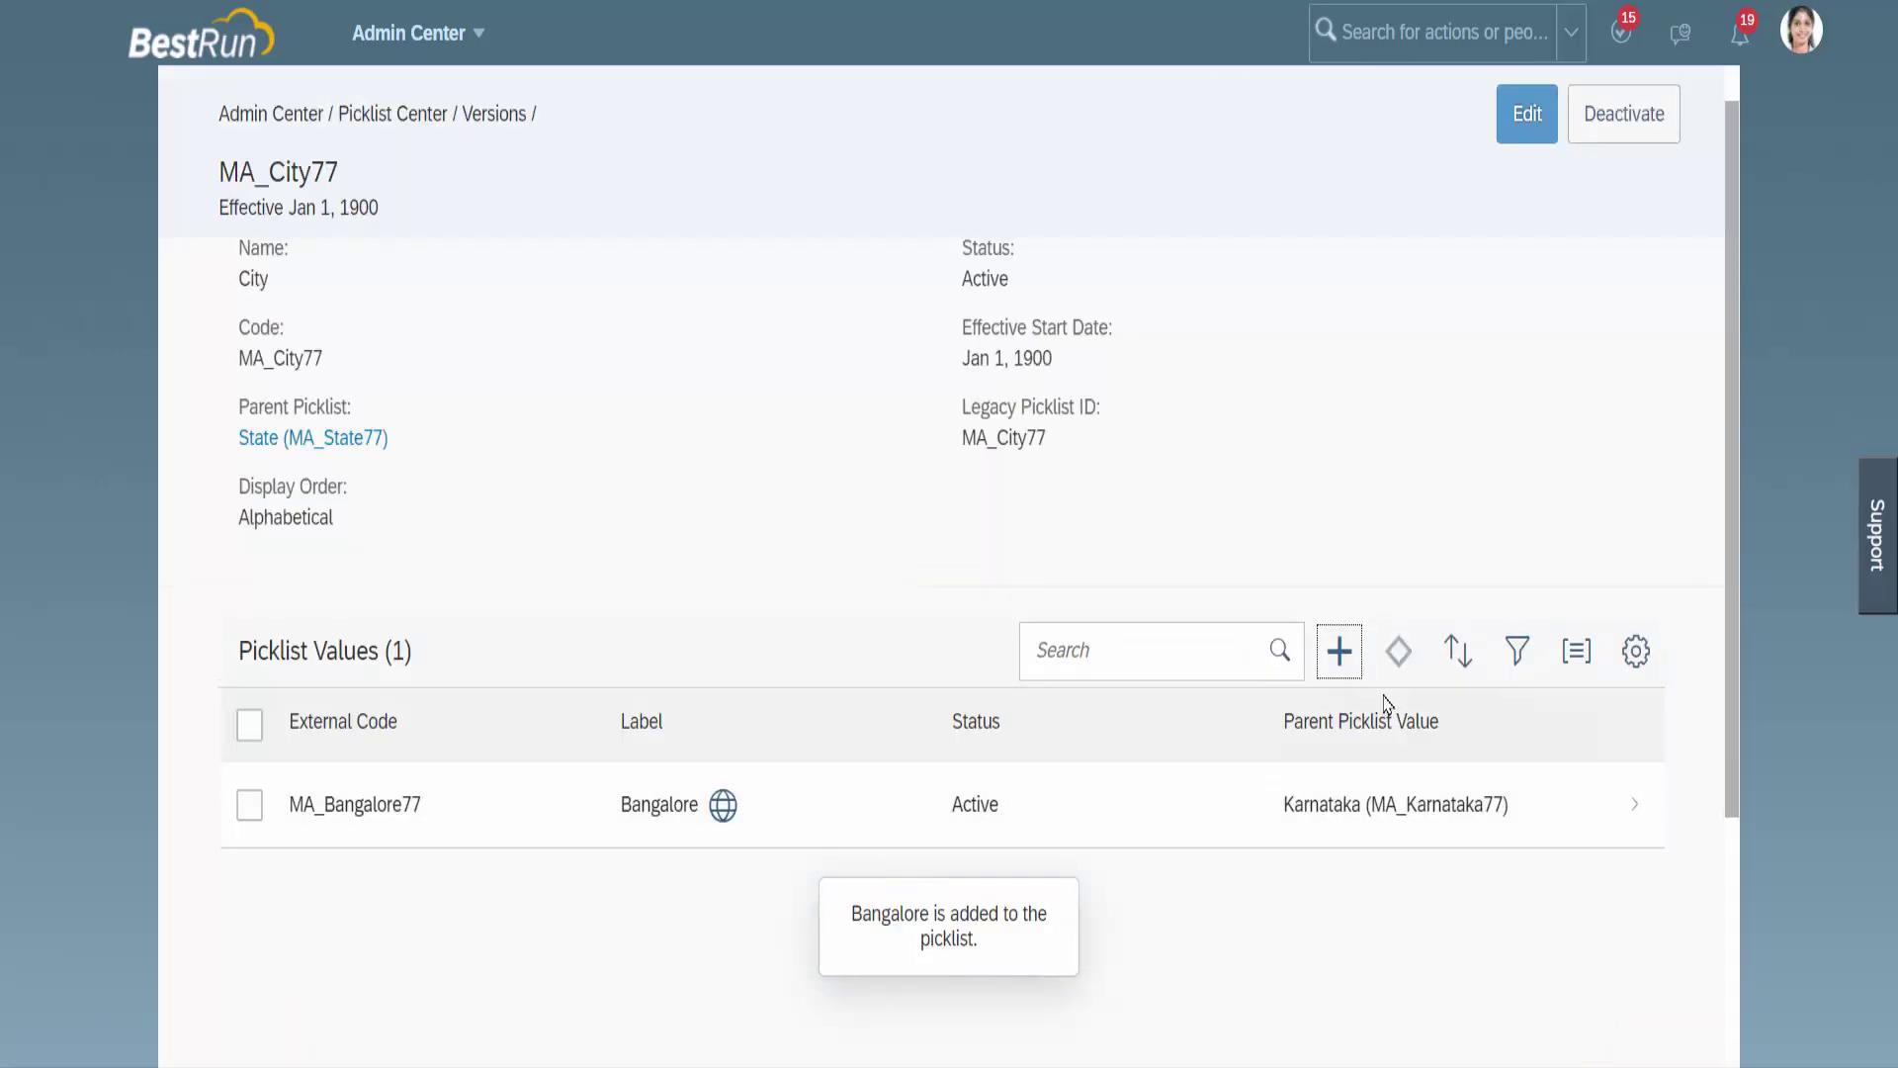
# Add a value to the MA_City77 picklist with external code MA_Mumbai77, label Mumbai and parent value Maharashtra.
pyautogui.click(1339, 652)
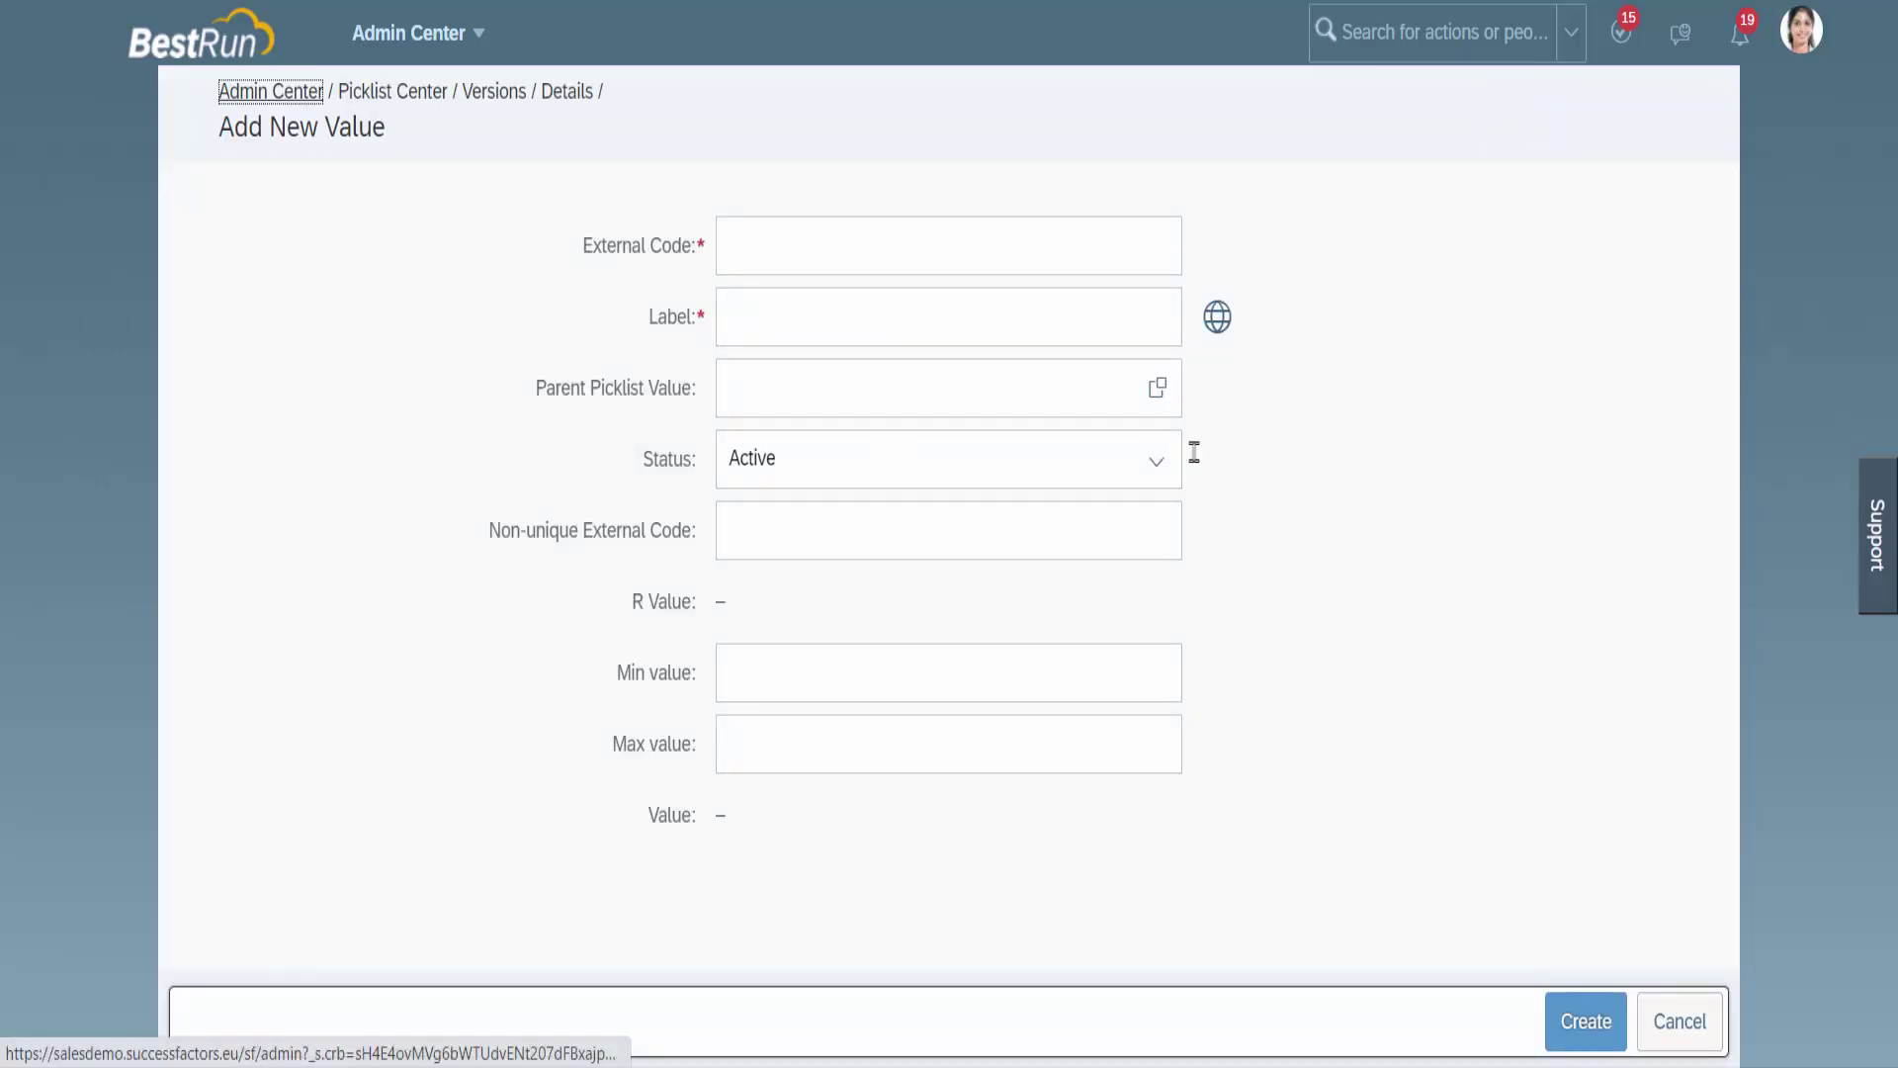
pyautogui.click(839, 251)
pyautogui.write('MA')
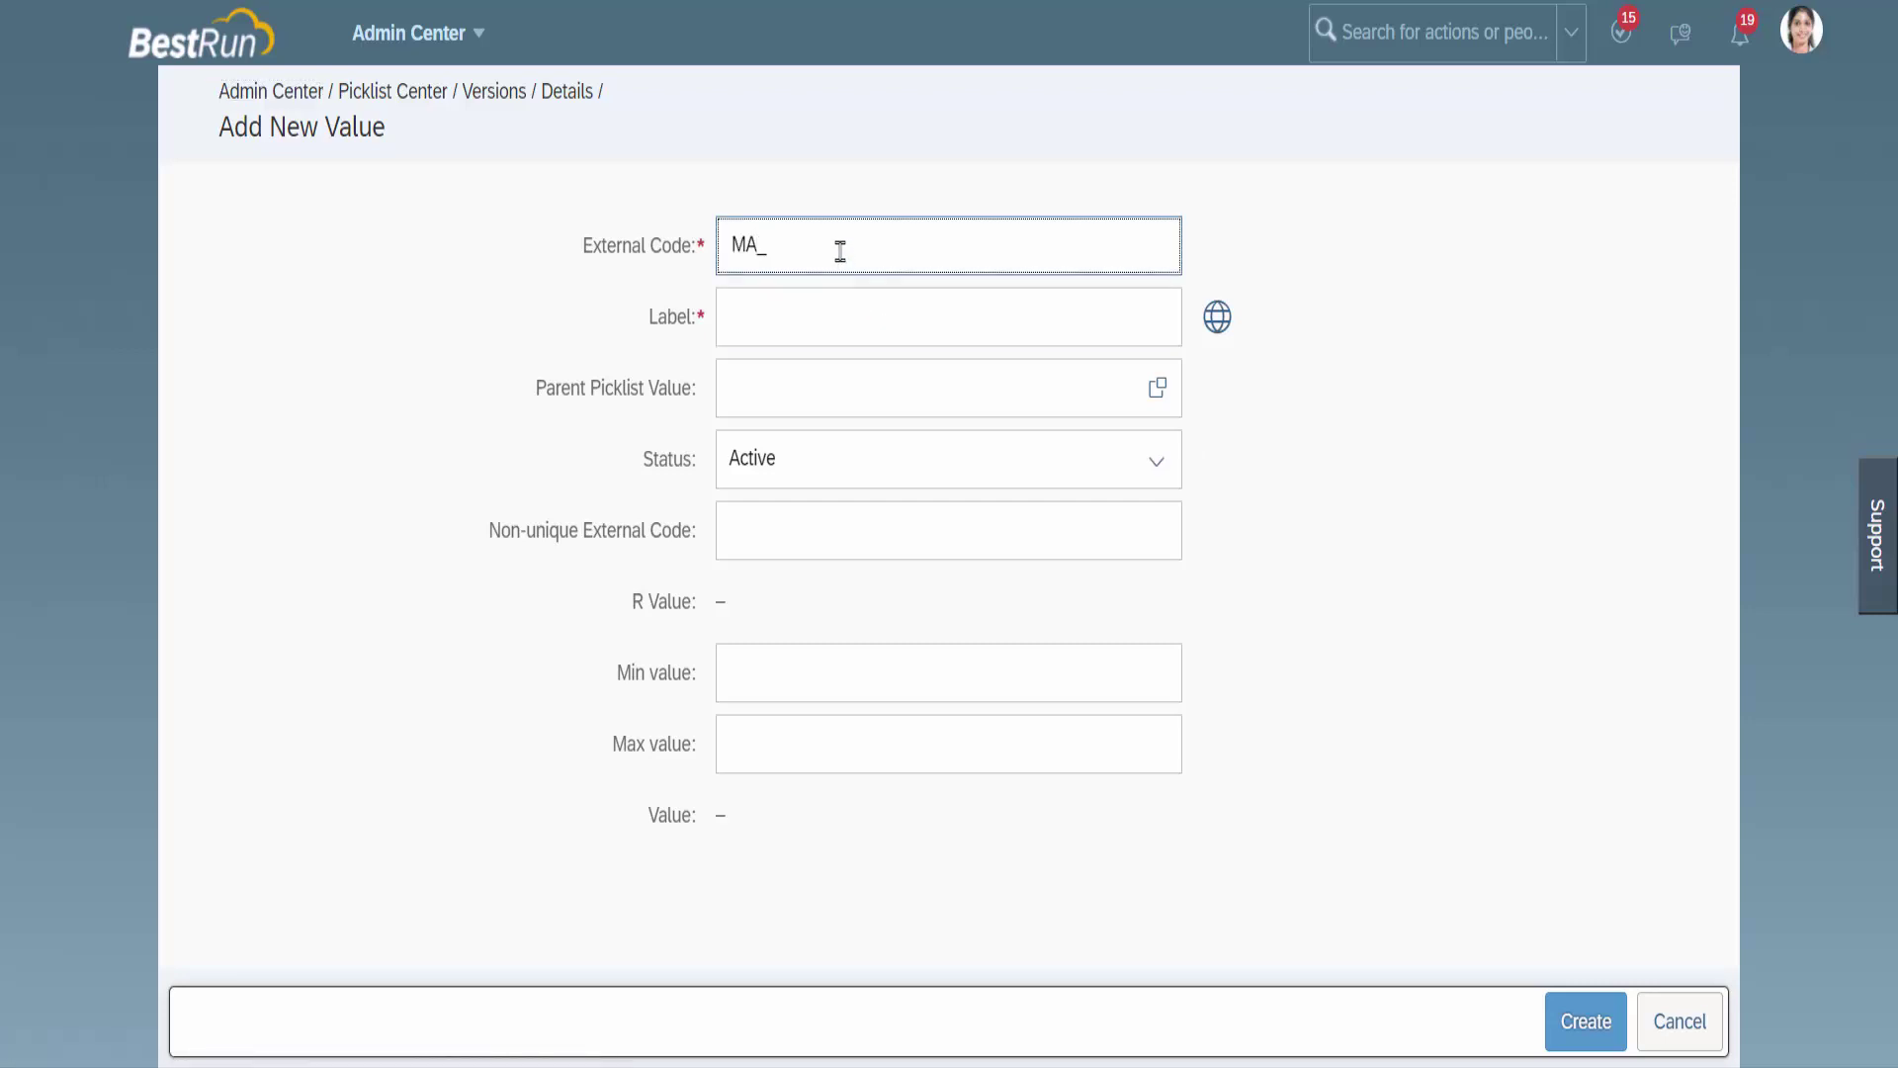
pyautogui.write('_Mumbai77')
pyautogui.click(820, 297)
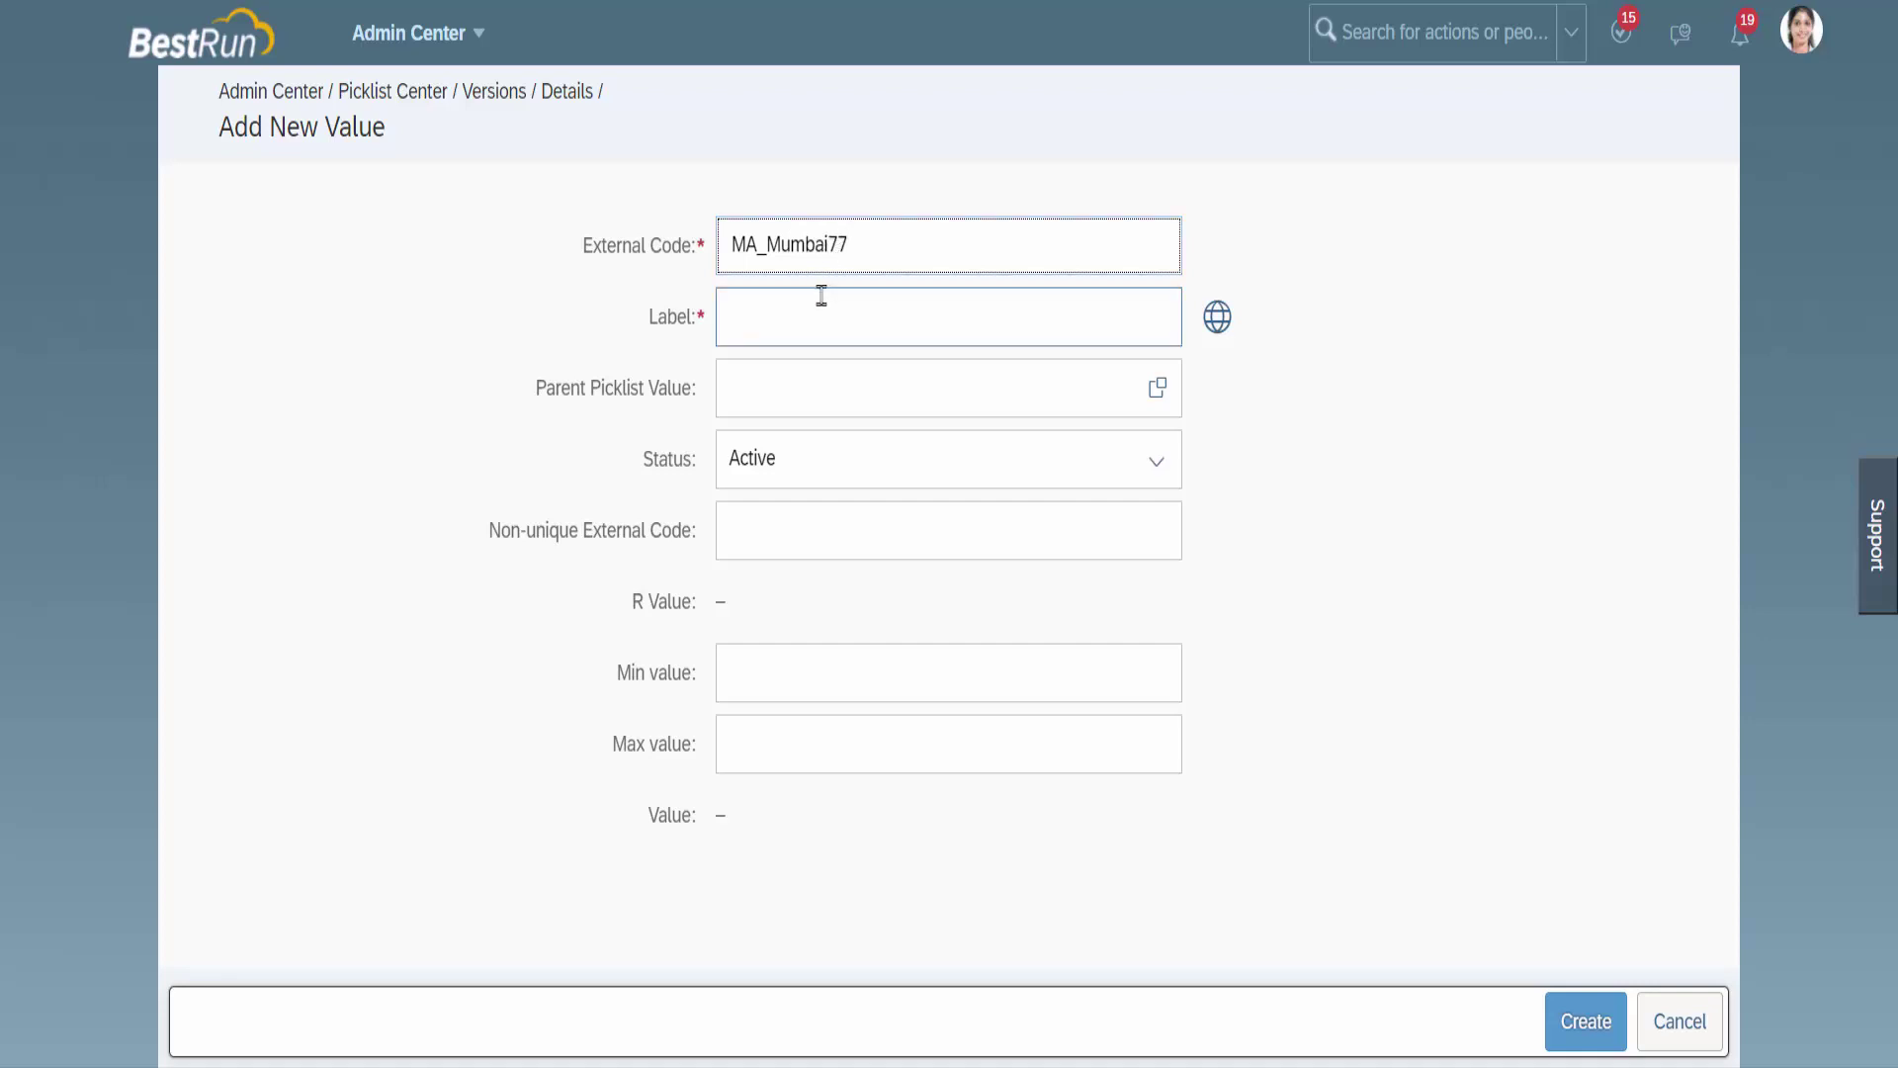
pyautogui.write('Mumbai')
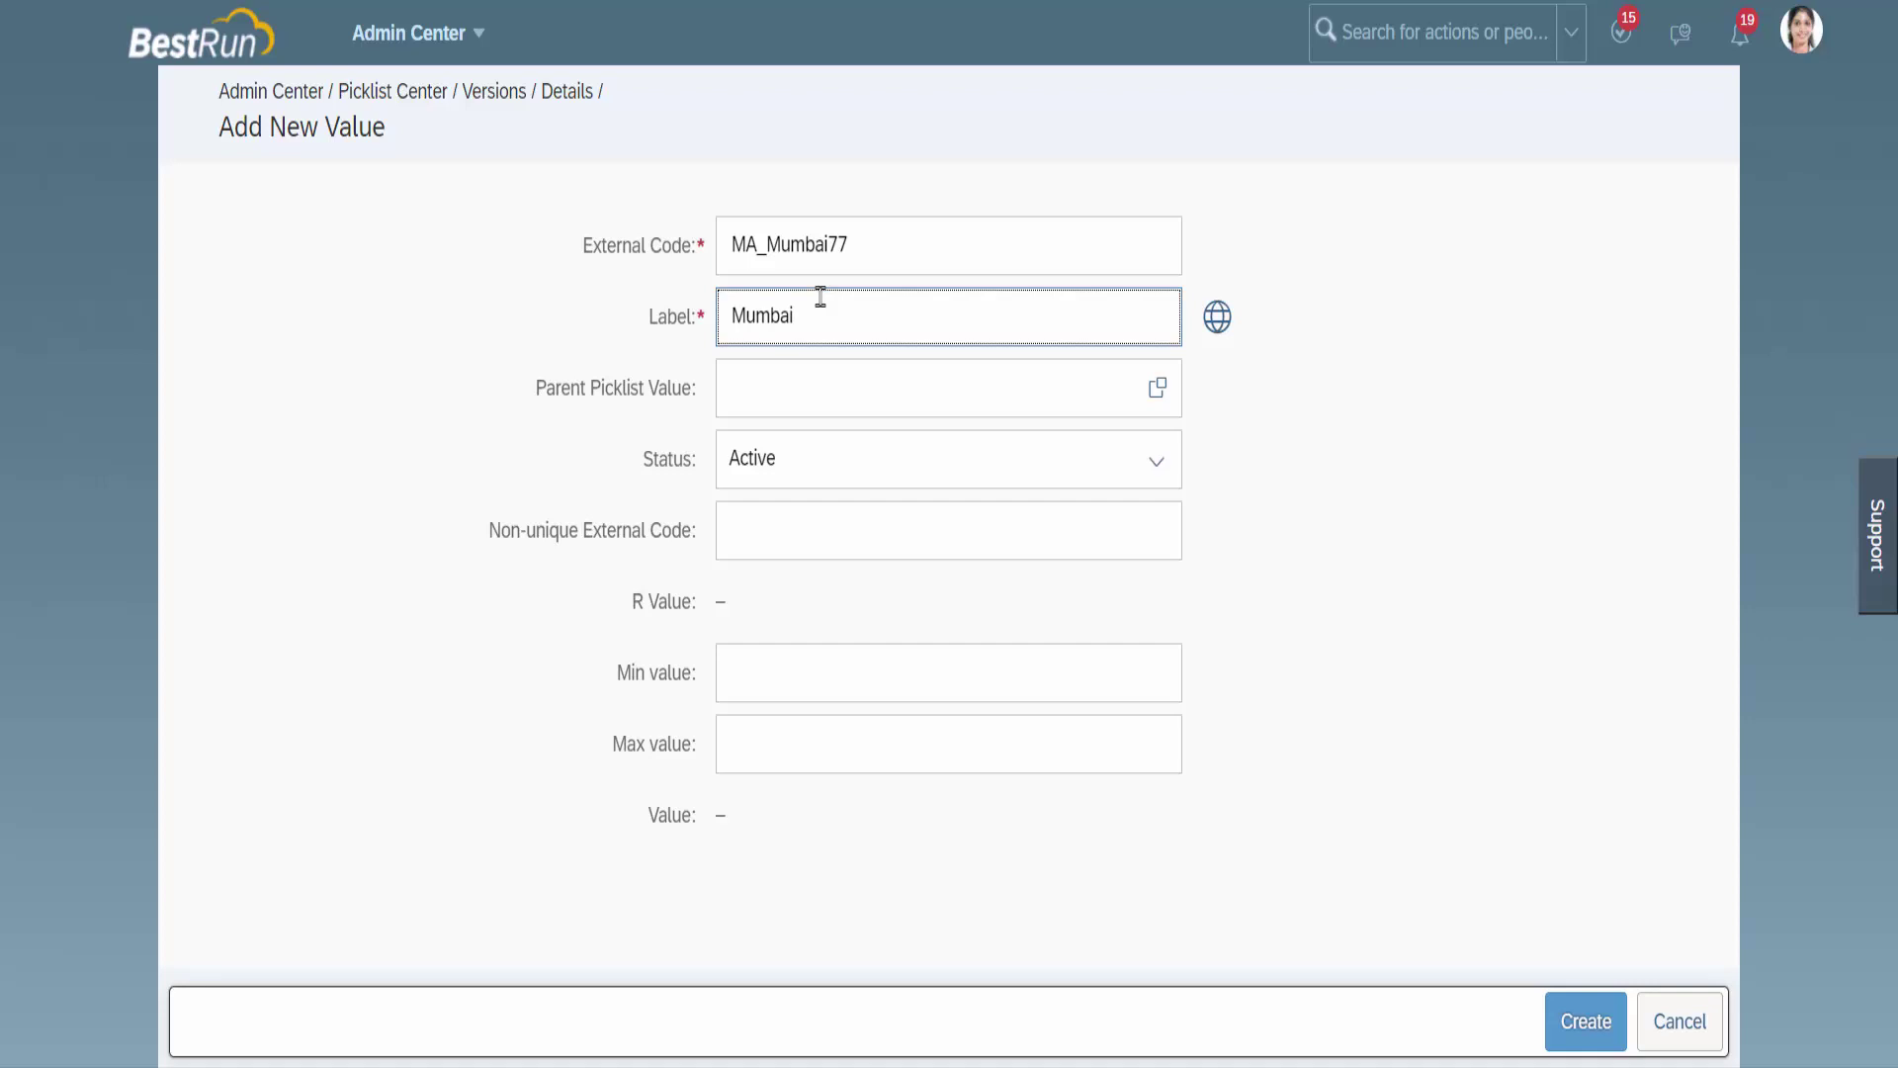
pyautogui.click(1157, 388)
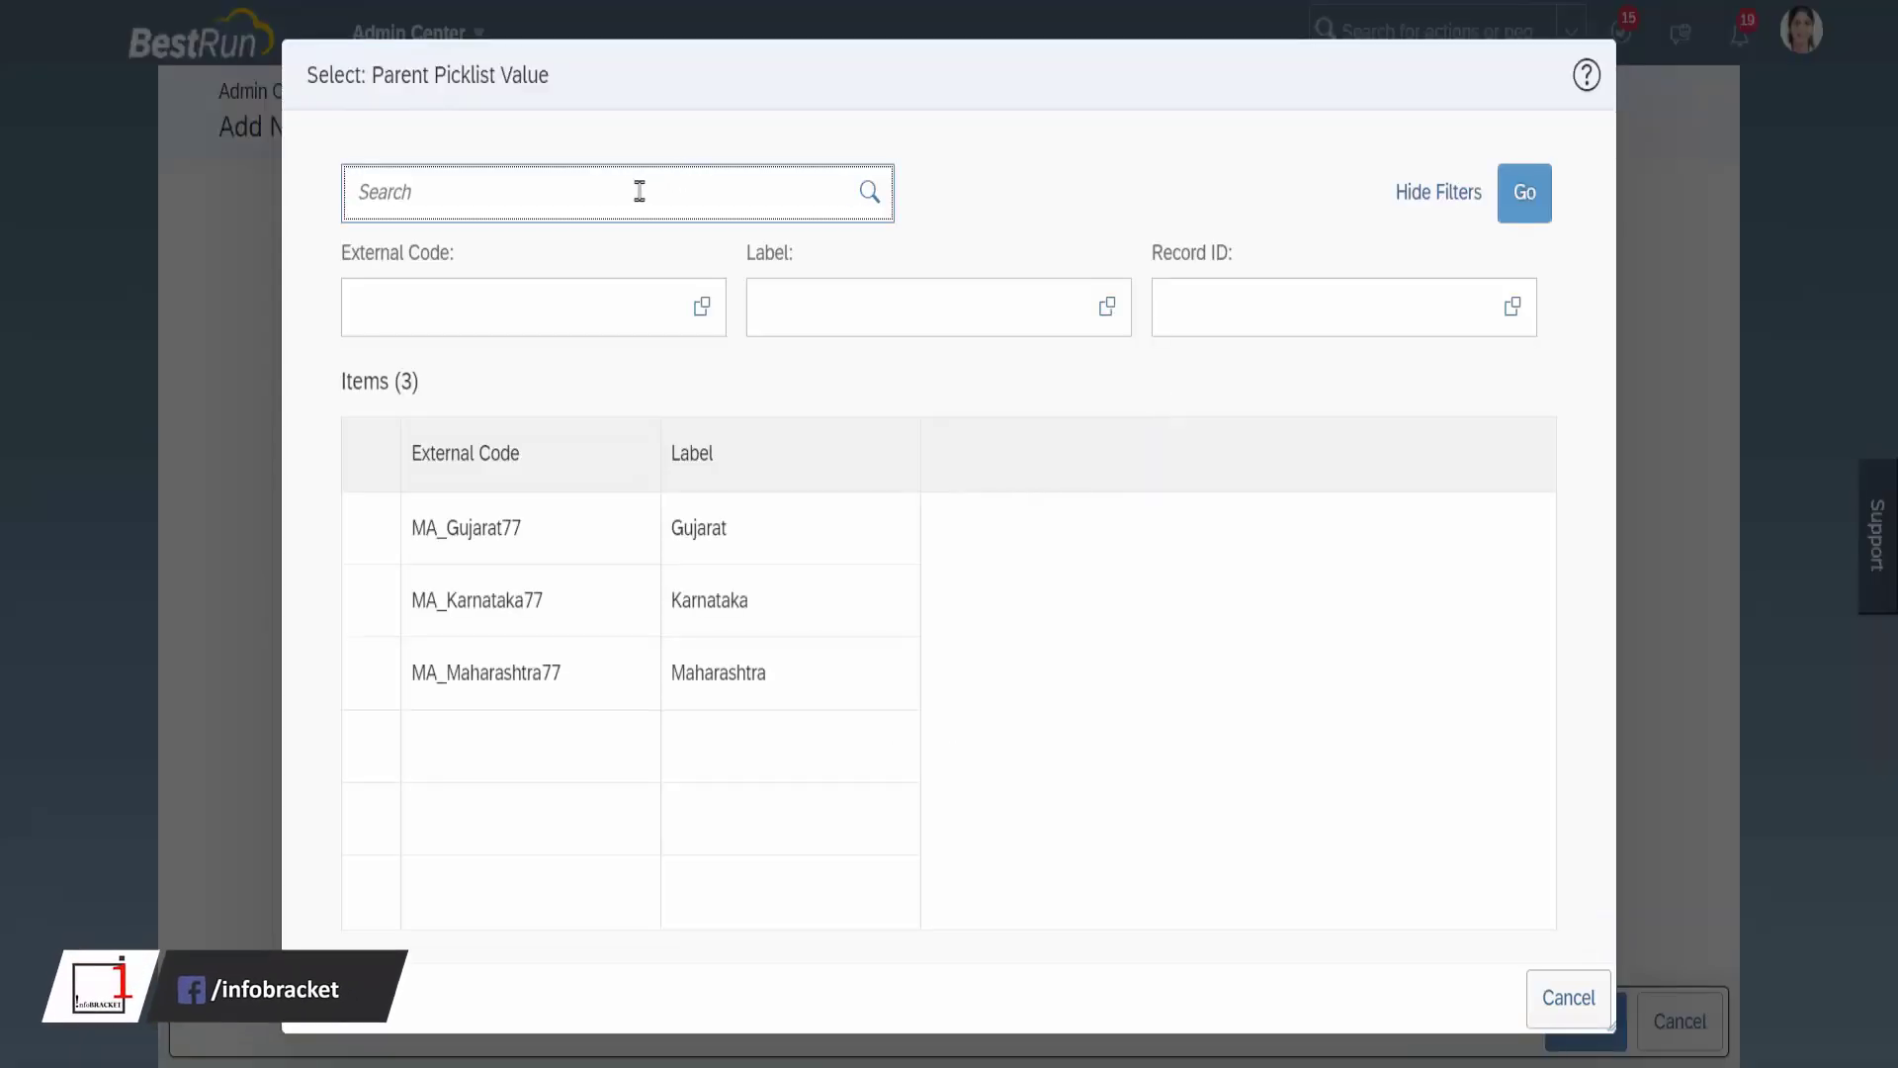
pyautogui.click(511, 682)
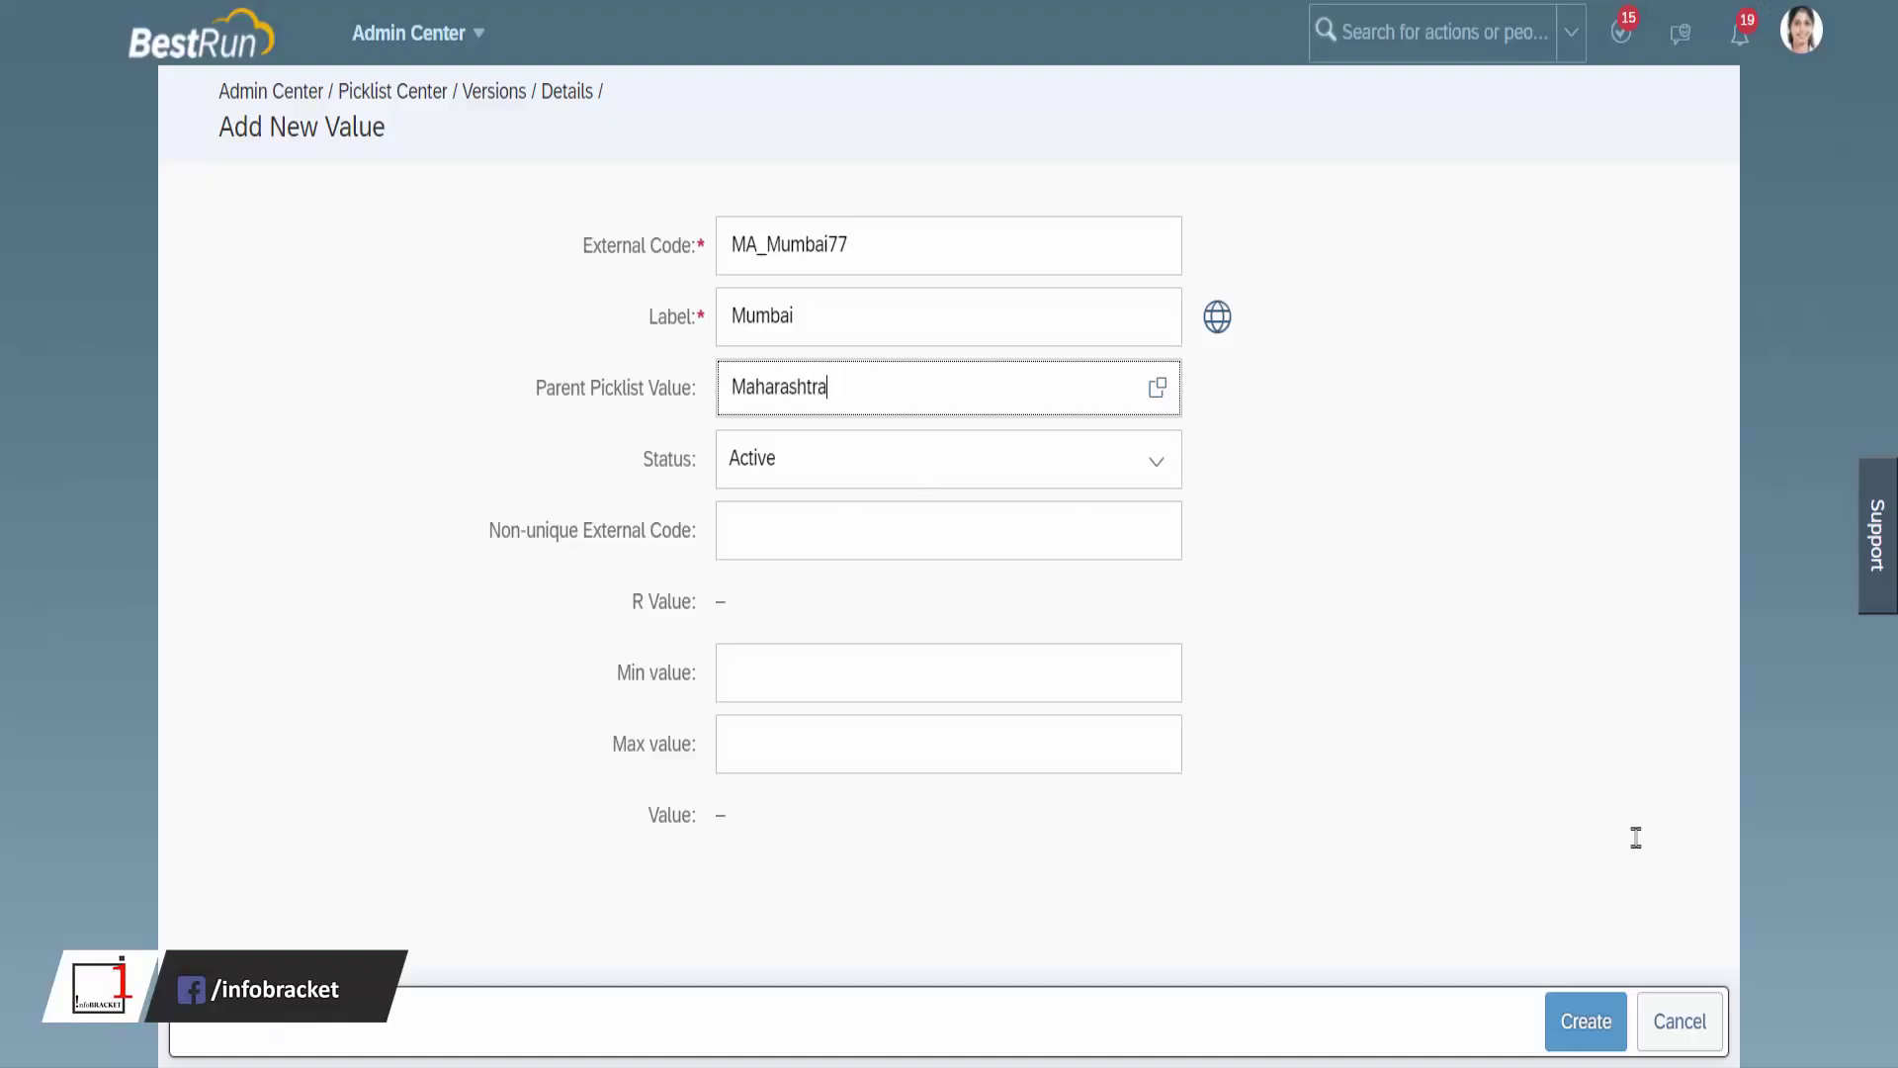
pyautogui.click(1587, 1021)
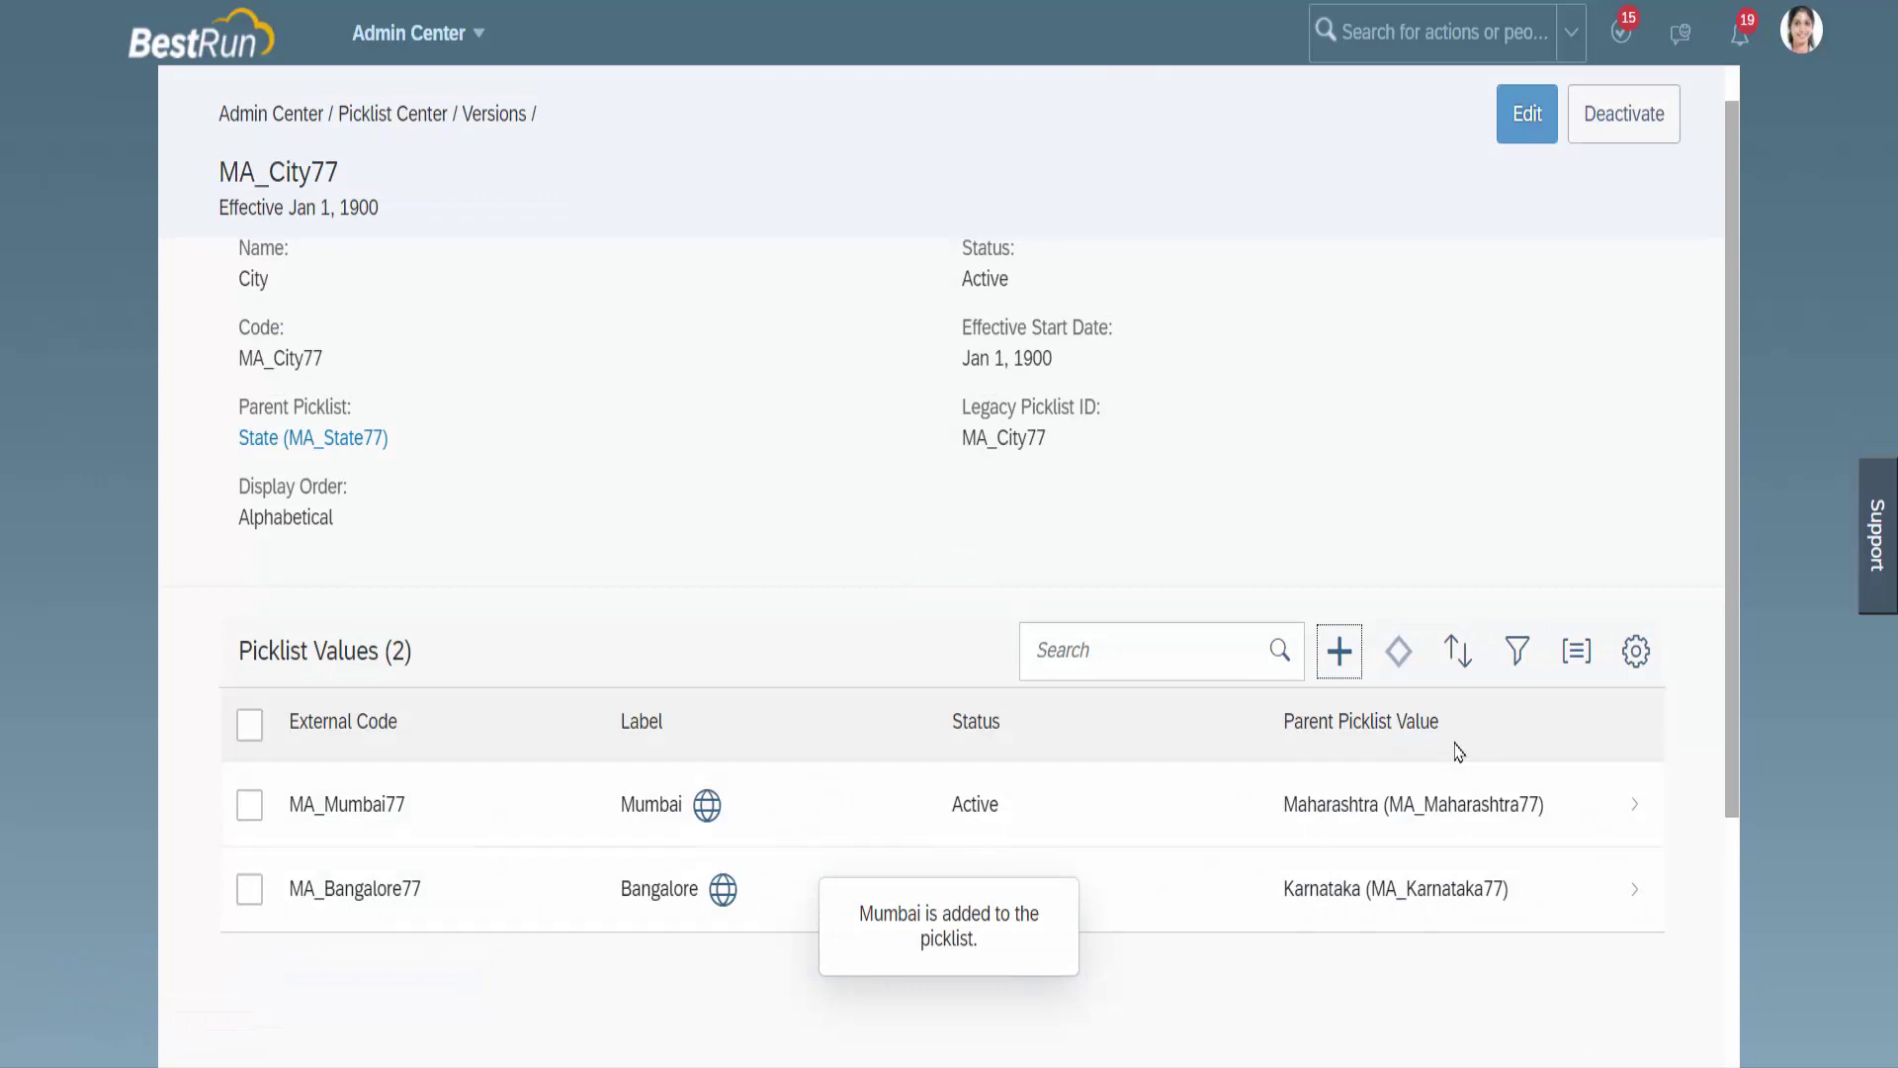
# Add a value to the MA_City77 picklist with external code MA_Vadodra77, label Vadodara and parent value Gujarat.
pyautogui.click(1342, 662)
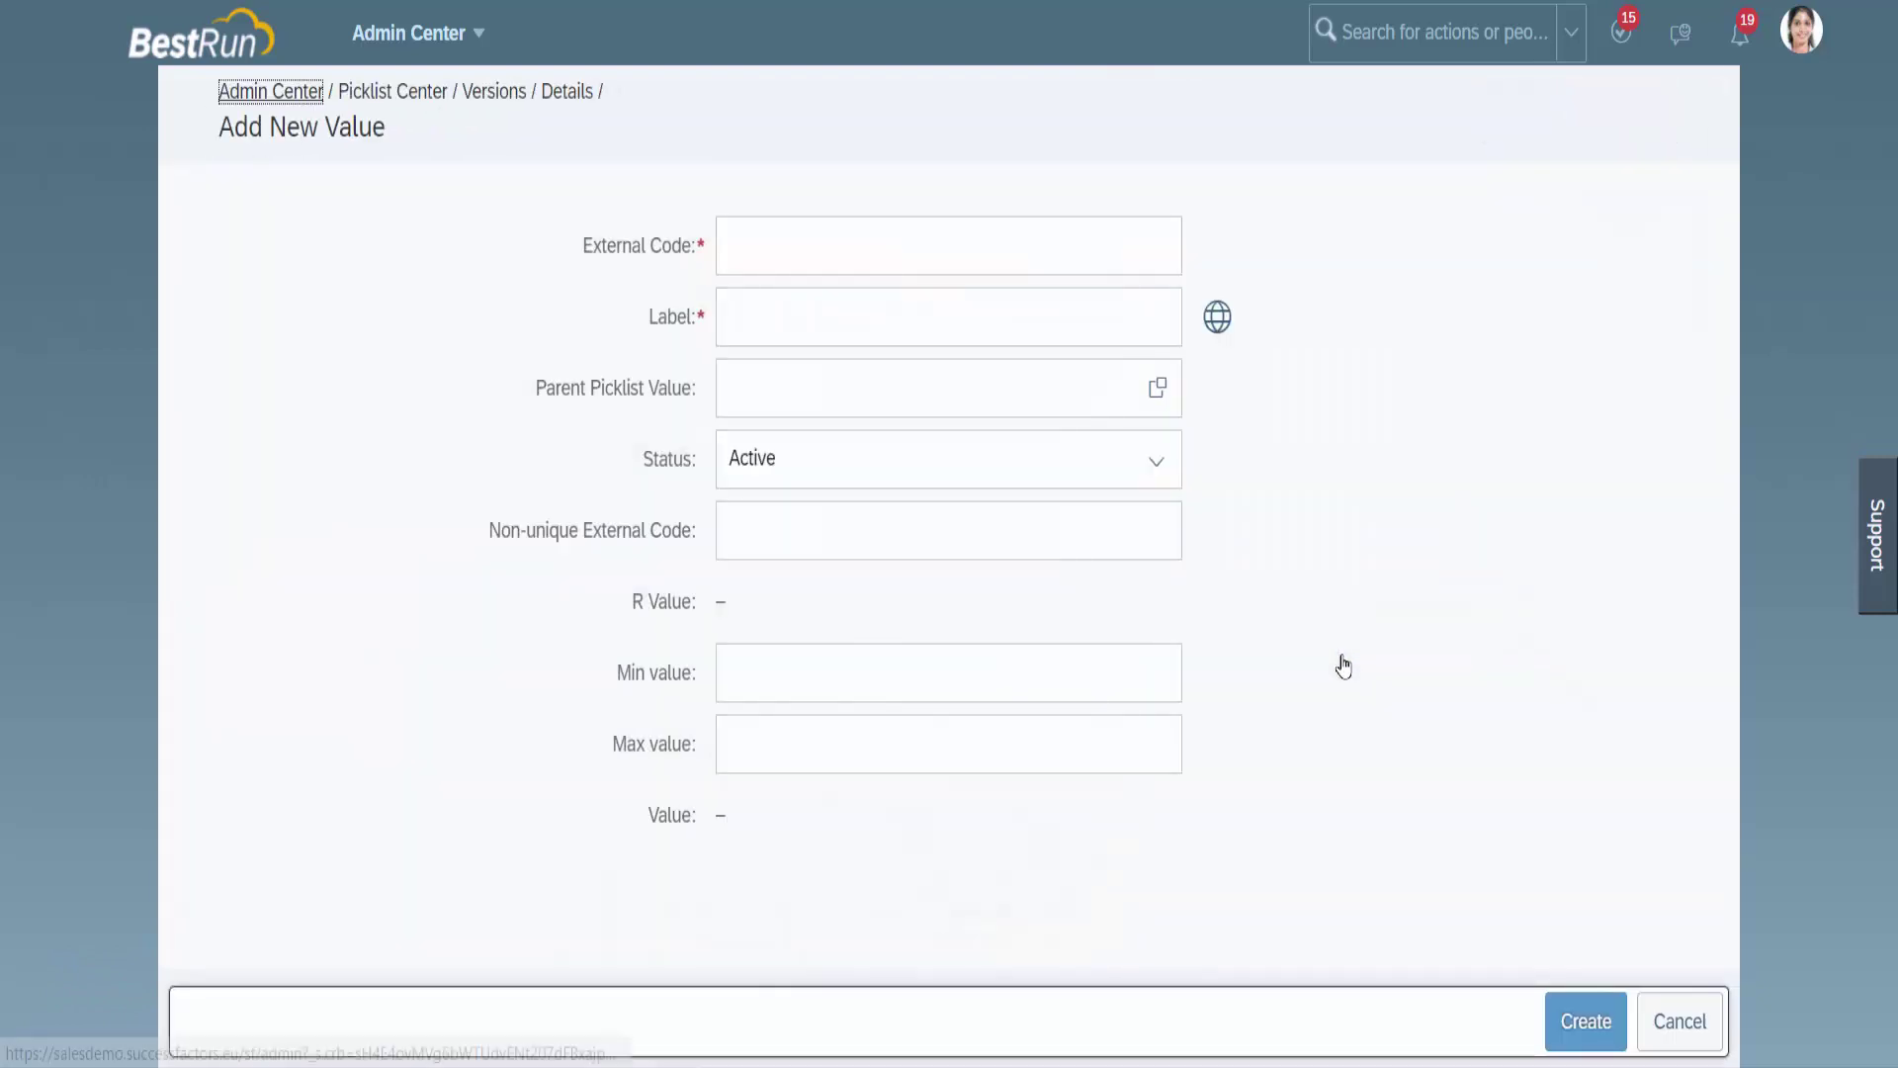
pyautogui.click(880, 244)
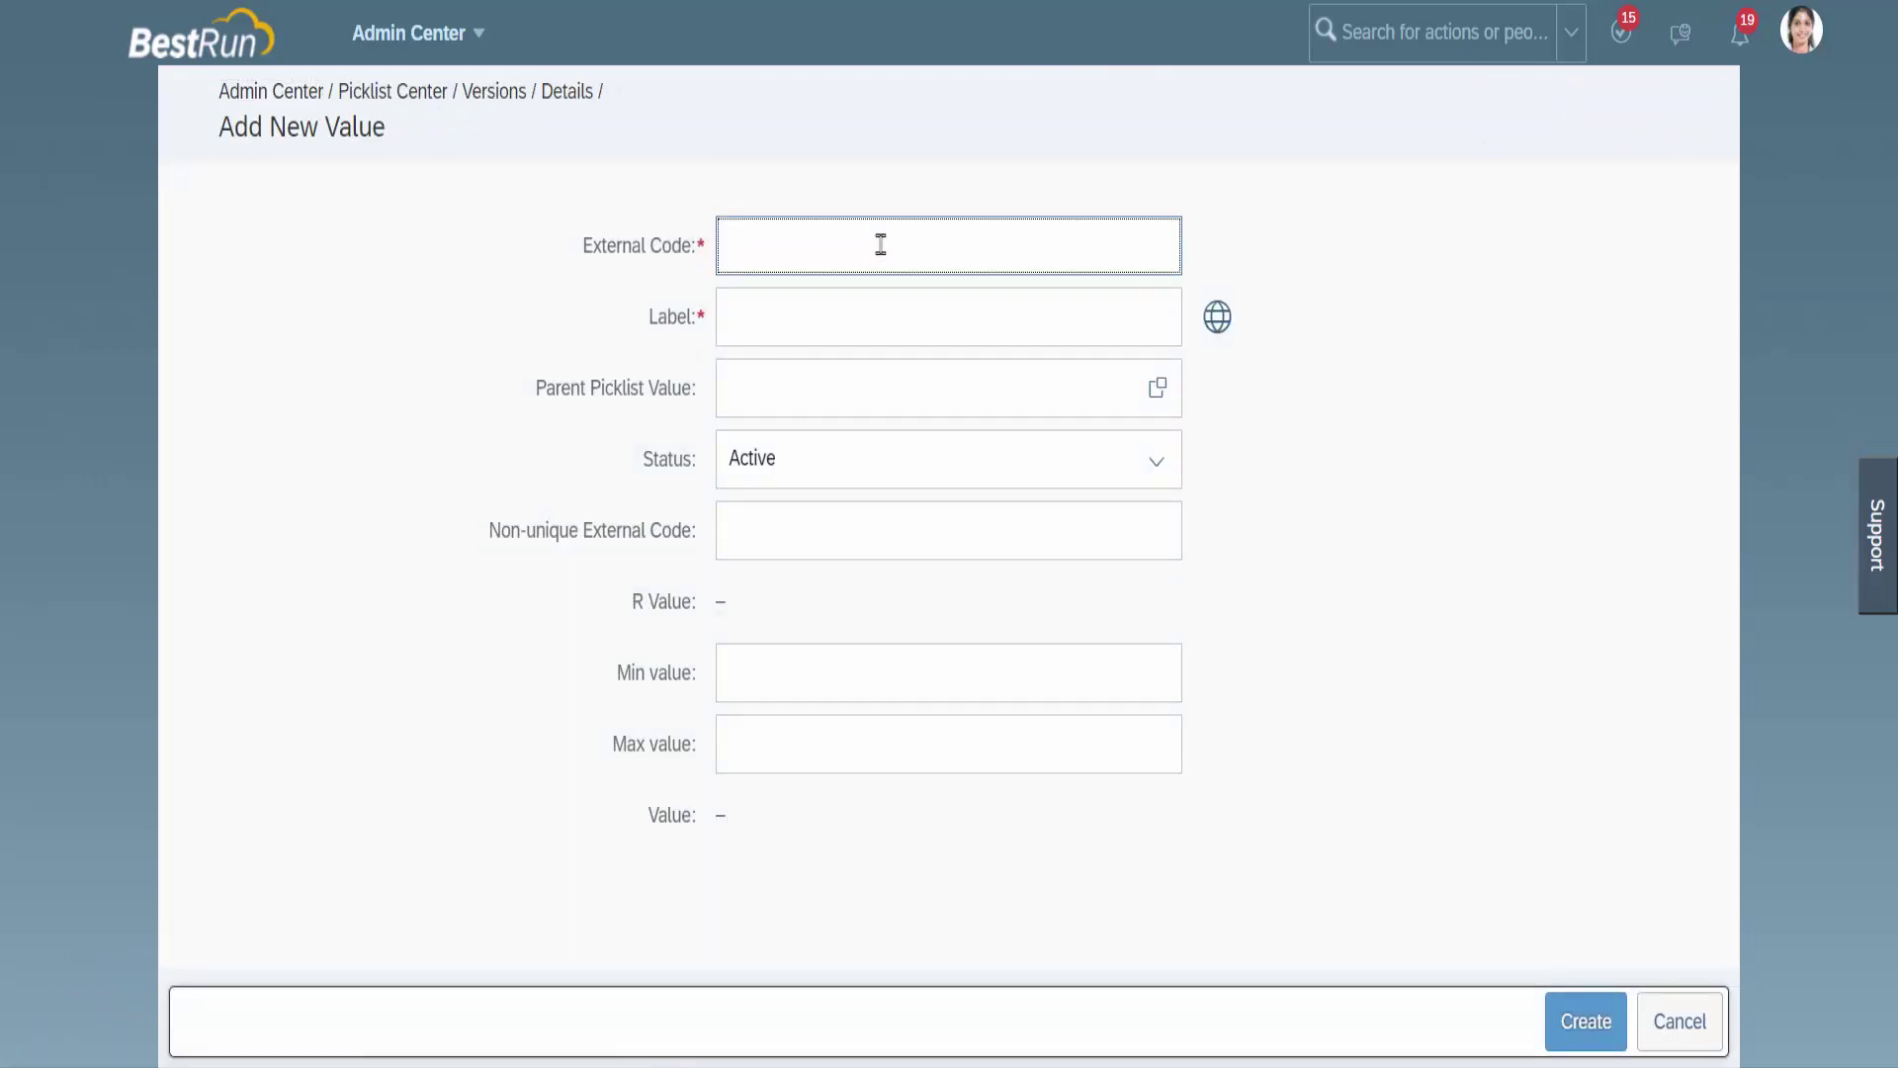
pyautogui.write('MA_Vadodra')
pyautogui.click(836, 302)
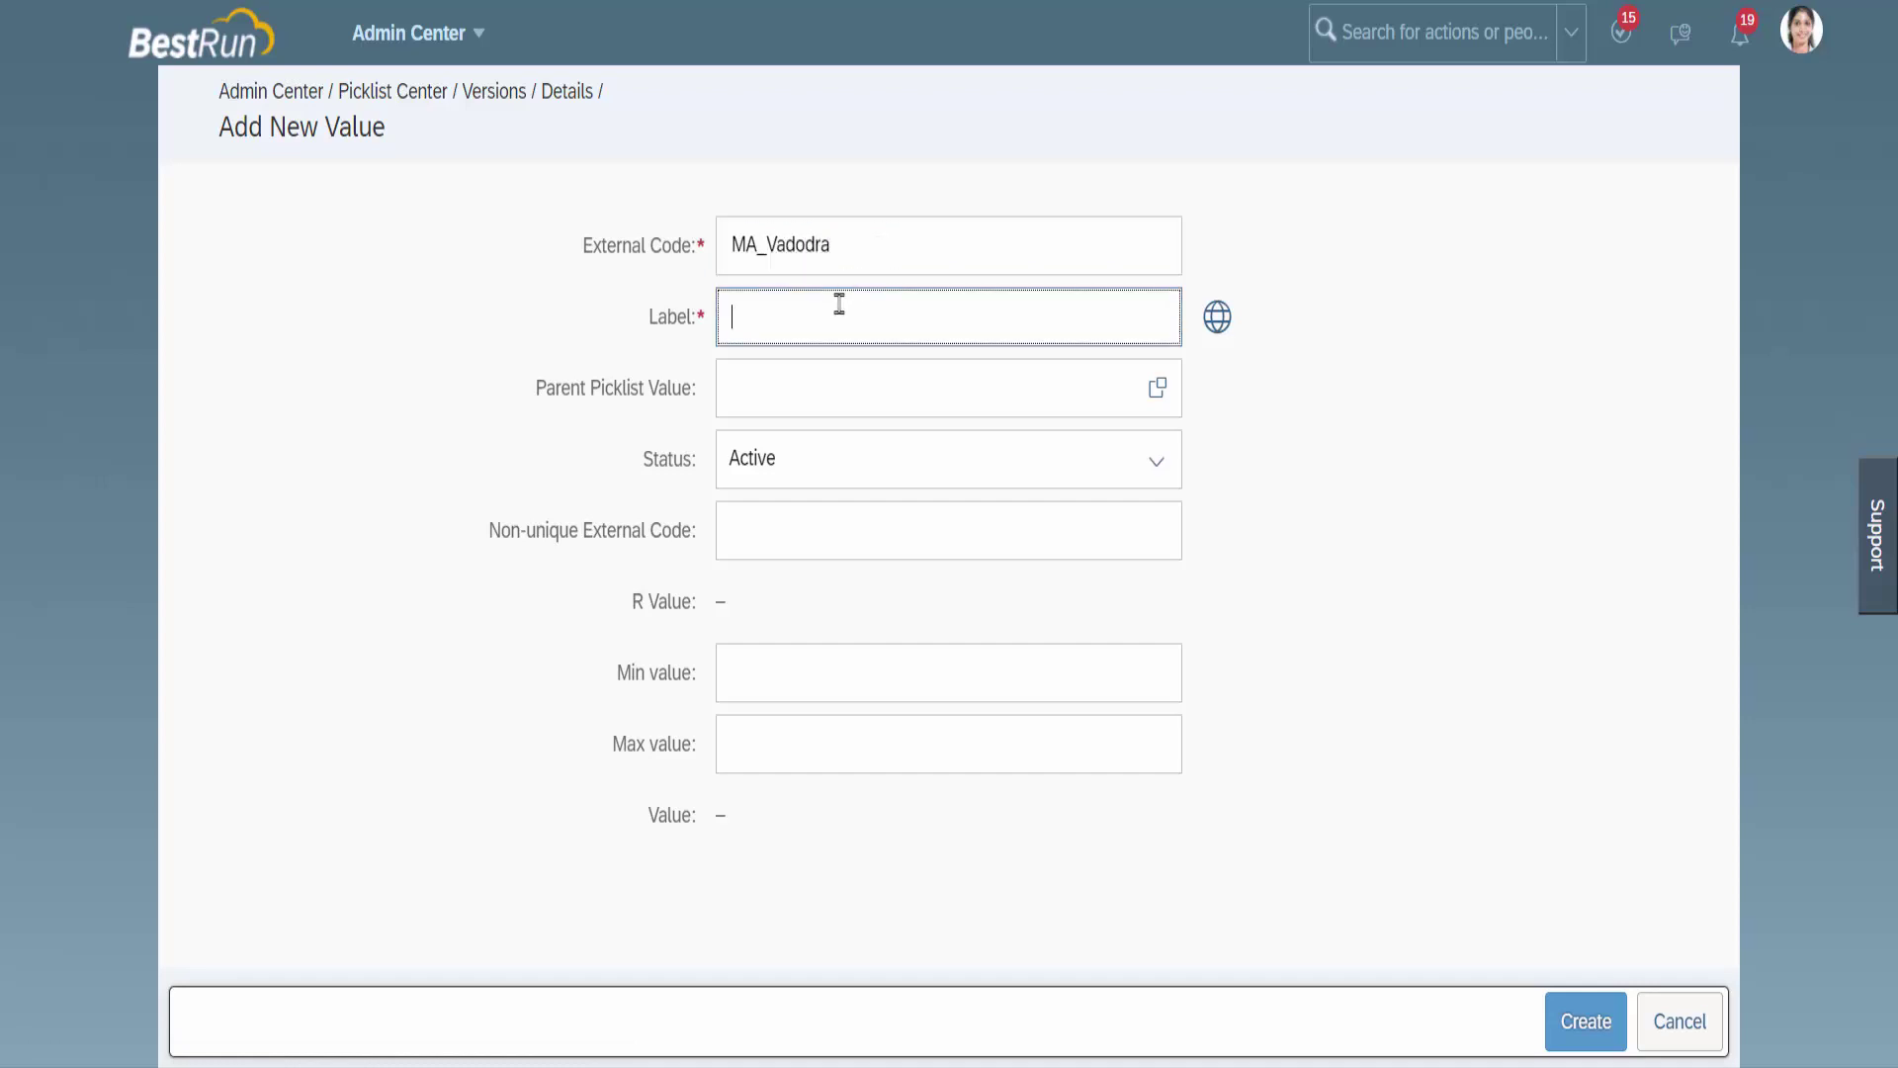
pyautogui.click(866, 257)
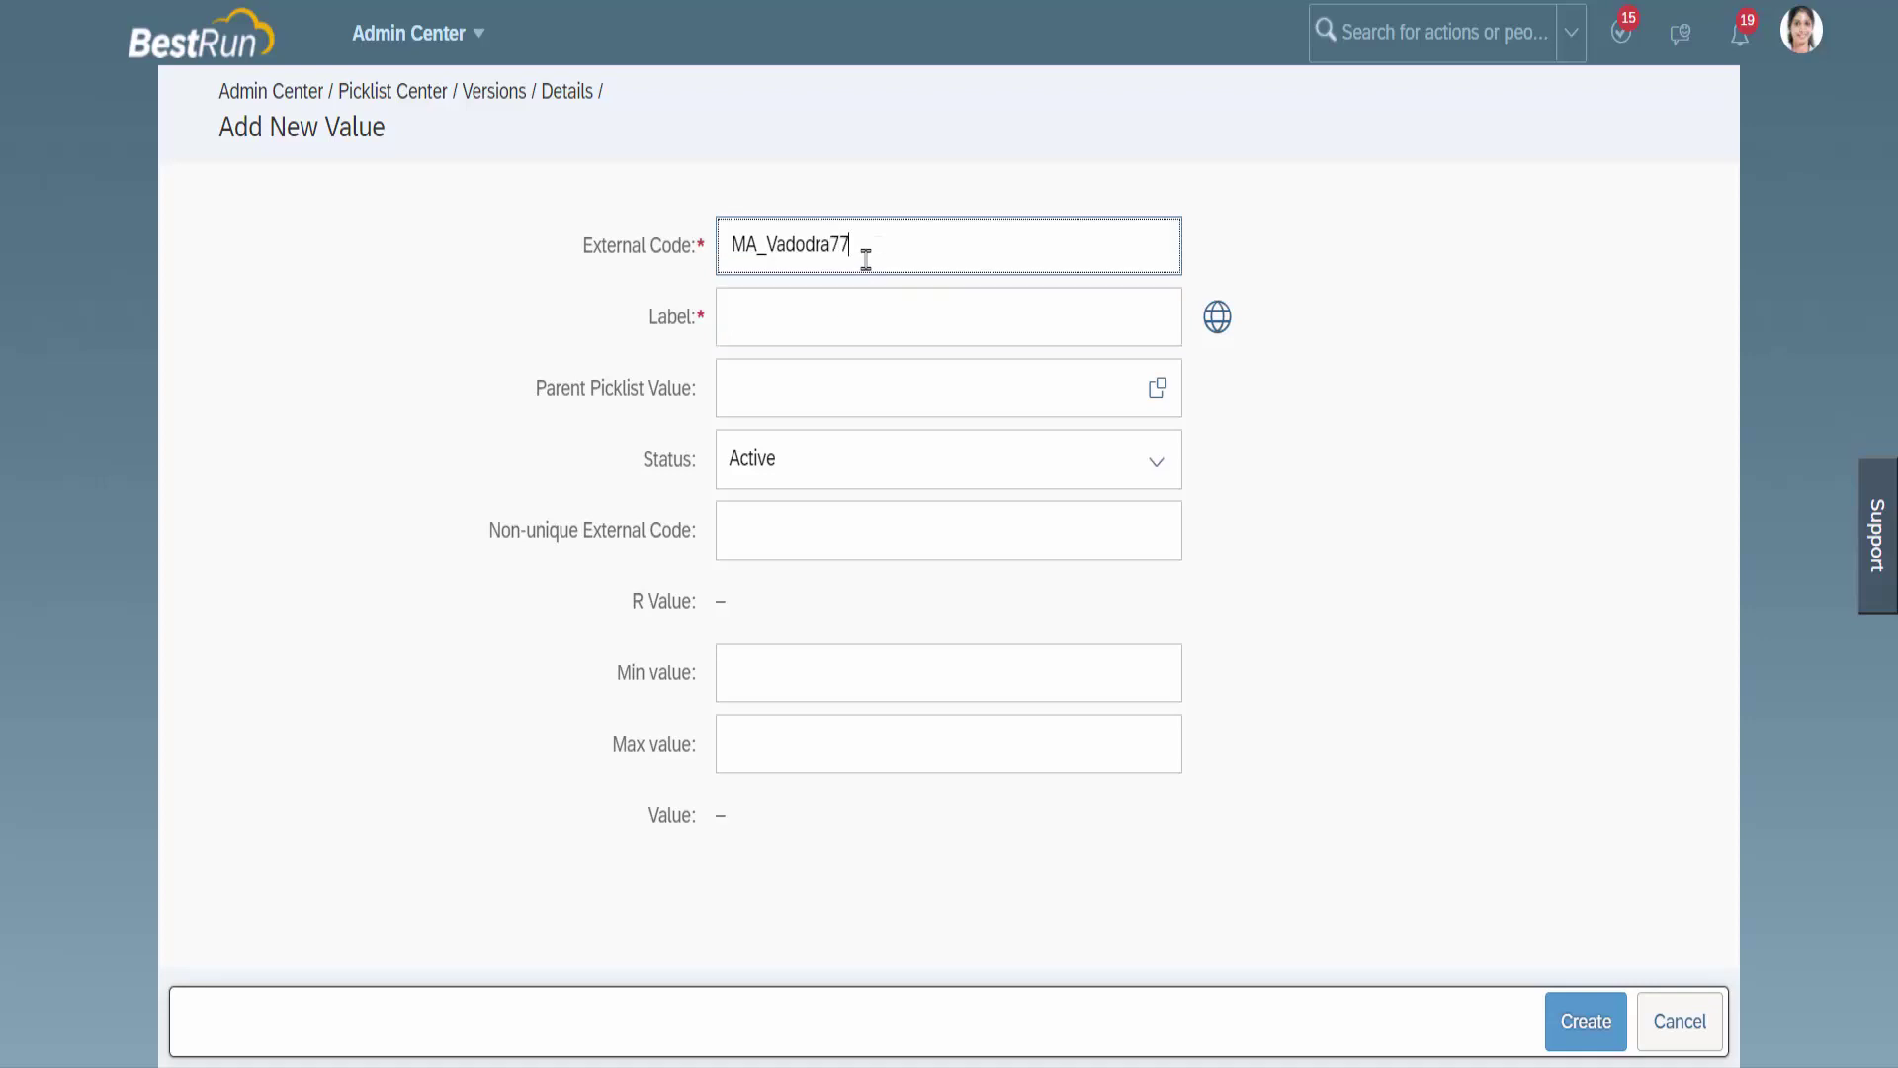
pyautogui.click(837, 299)
pyautogui.write('Vado')
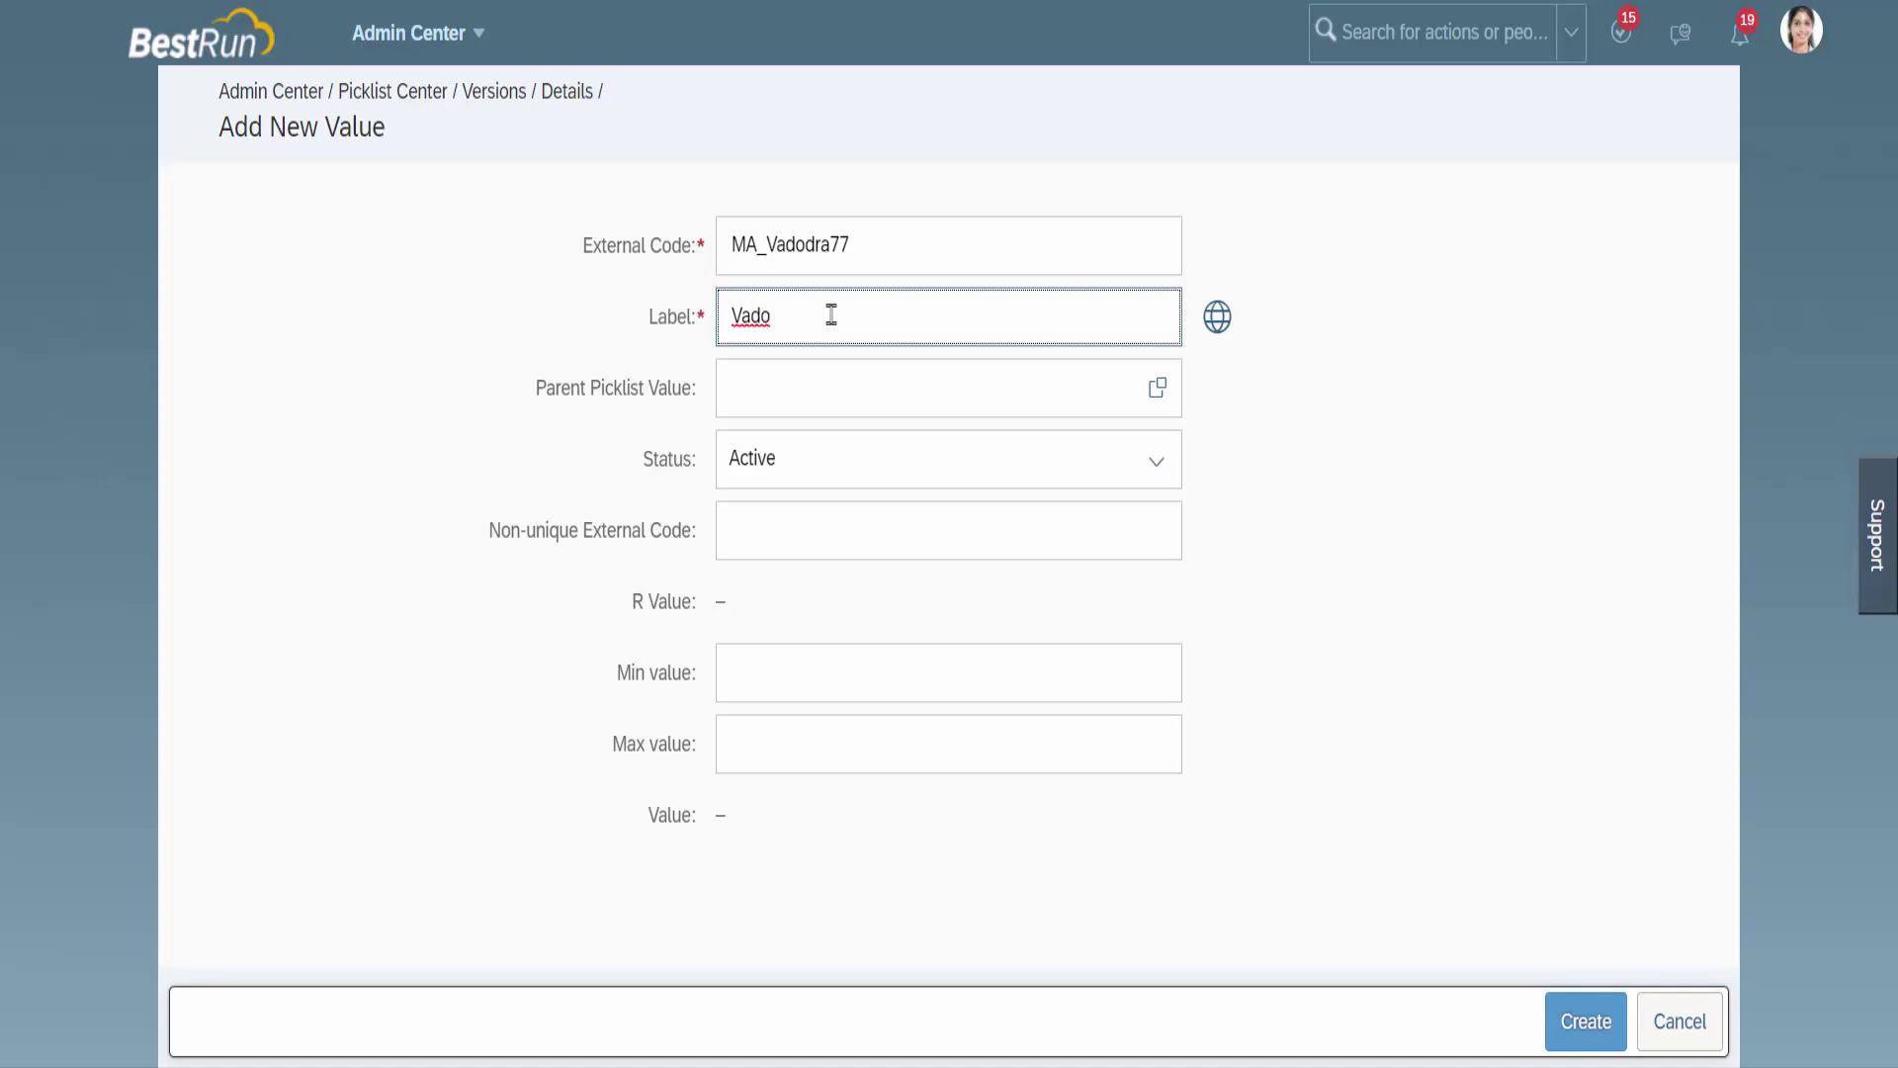
pyautogui.write('dara')
pyautogui.click(1158, 387)
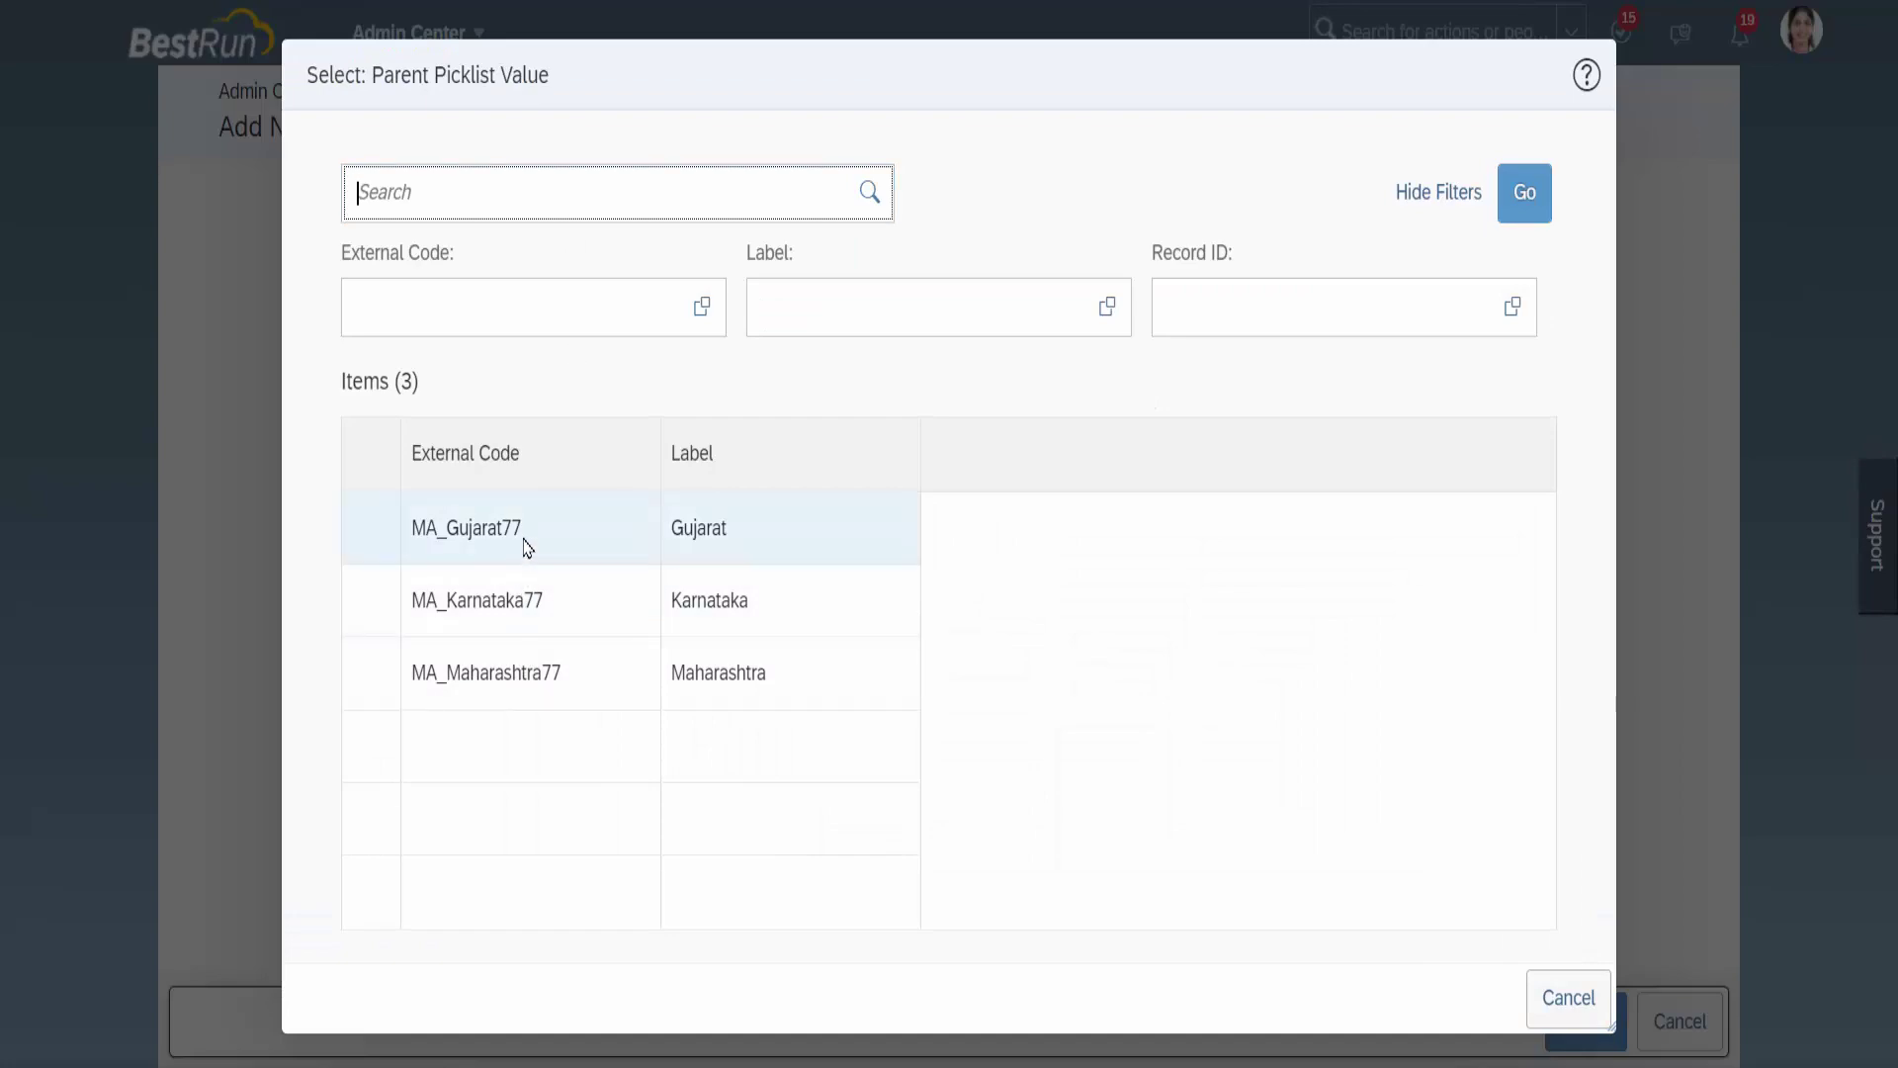
pyautogui.click(527, 547)
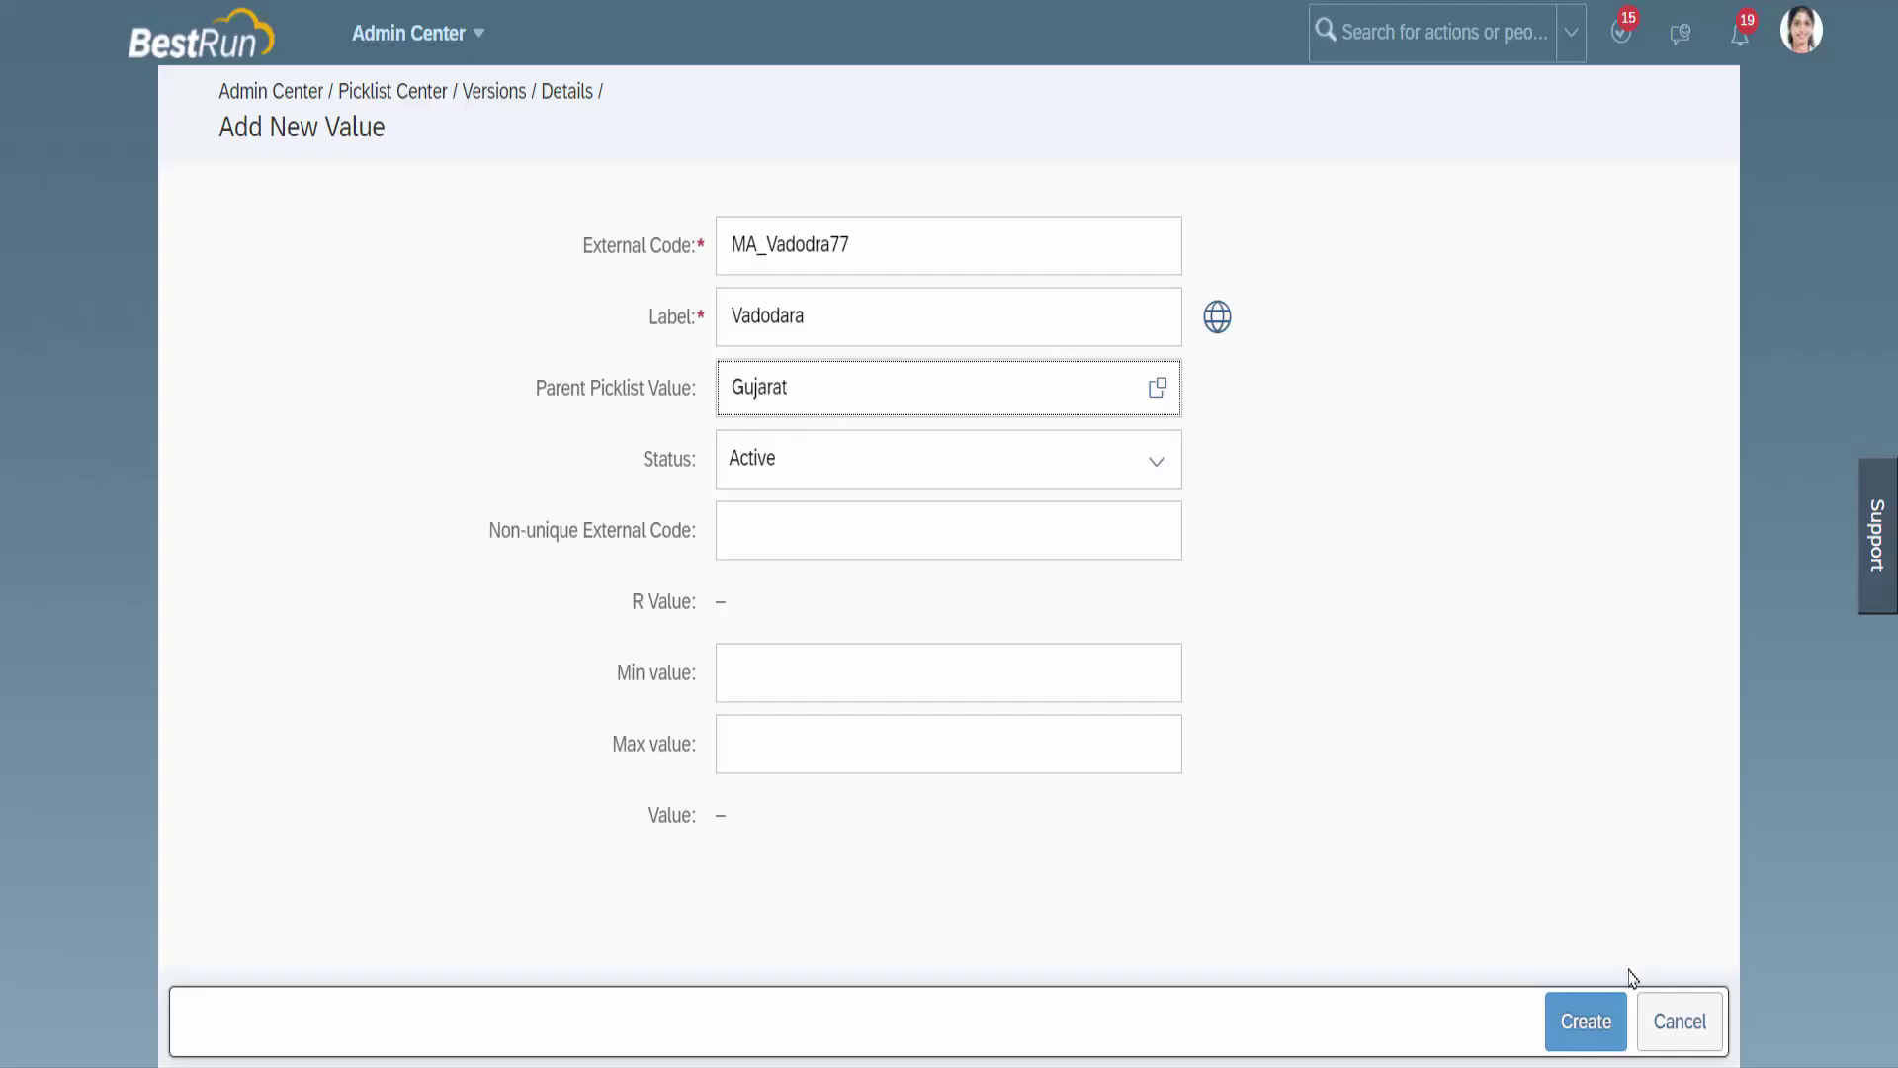
pyautogui.click(1586, 1025)
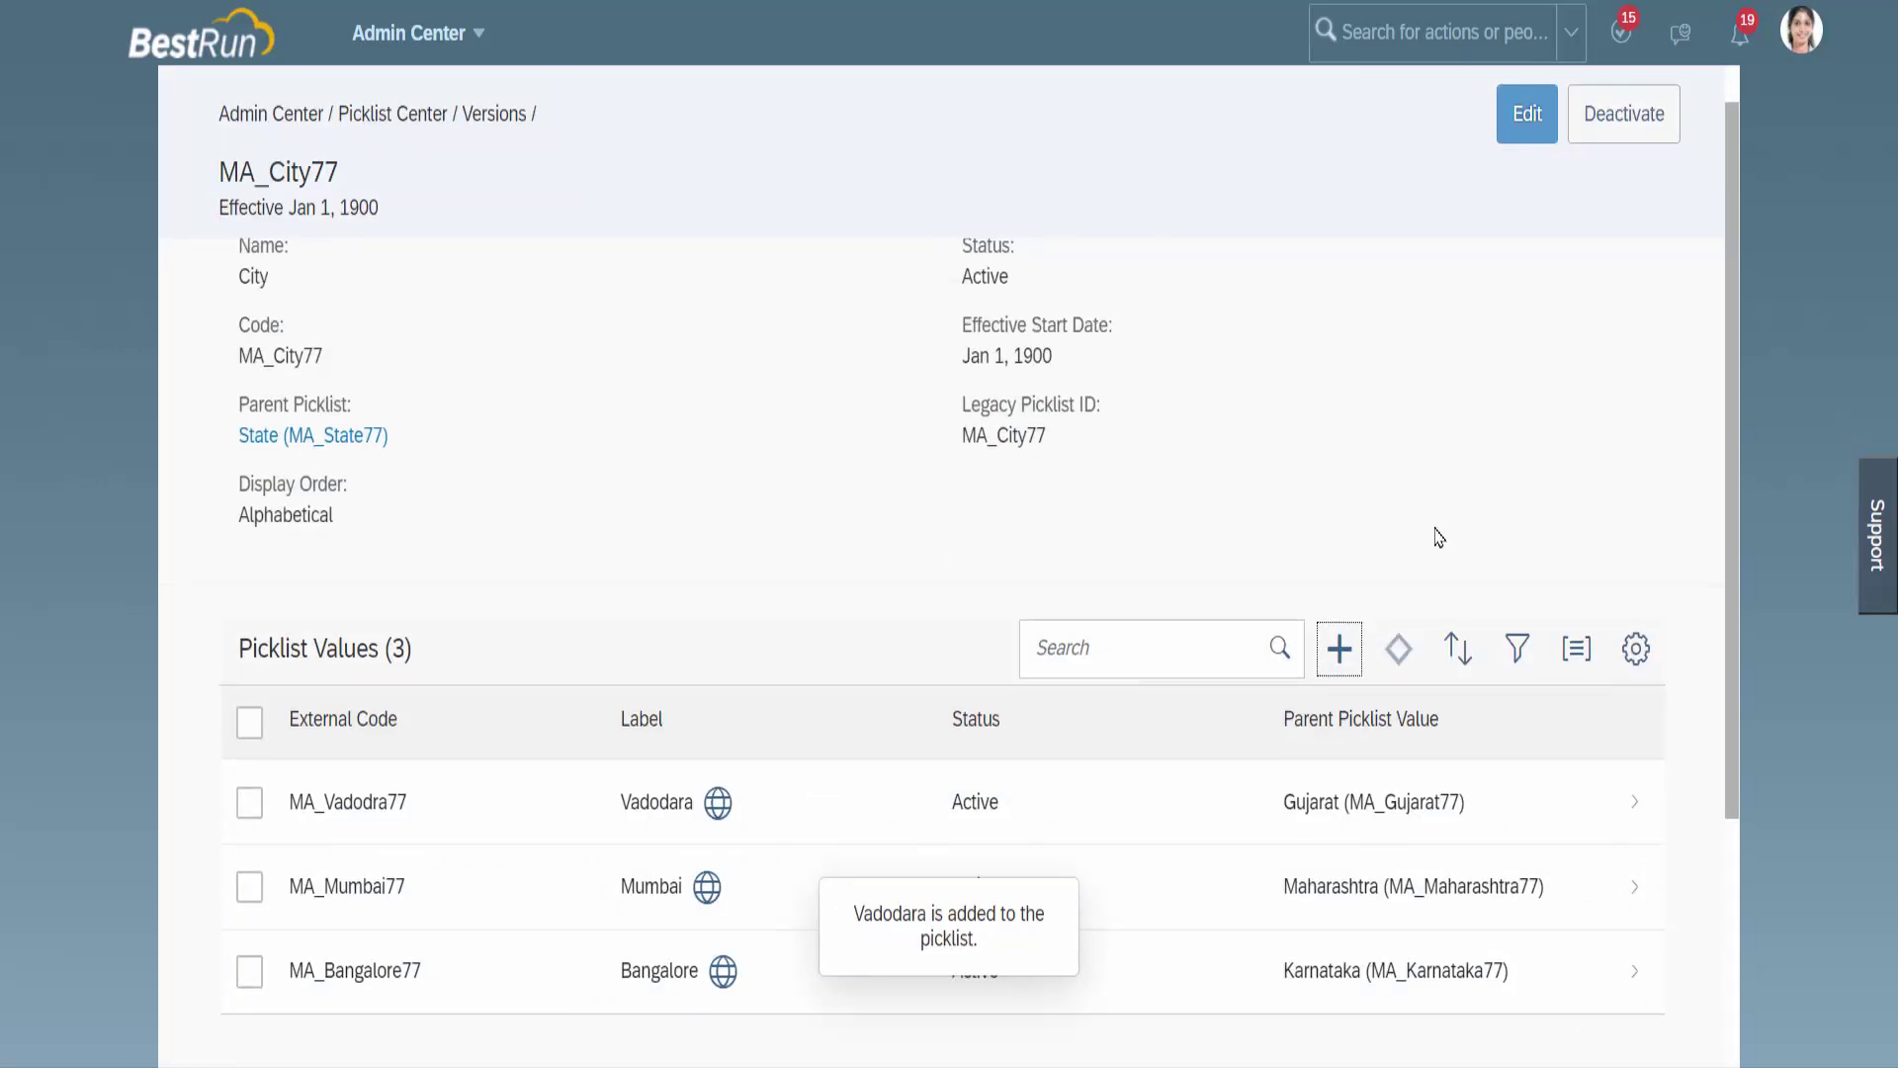
# Add a value to the MA_City77 picklist with external code MA_Pune77, label Pune and parent value Maharashtra.
pyautogui.scroll(-1, 1439, 529)
pyautogui.click(1361, 530)
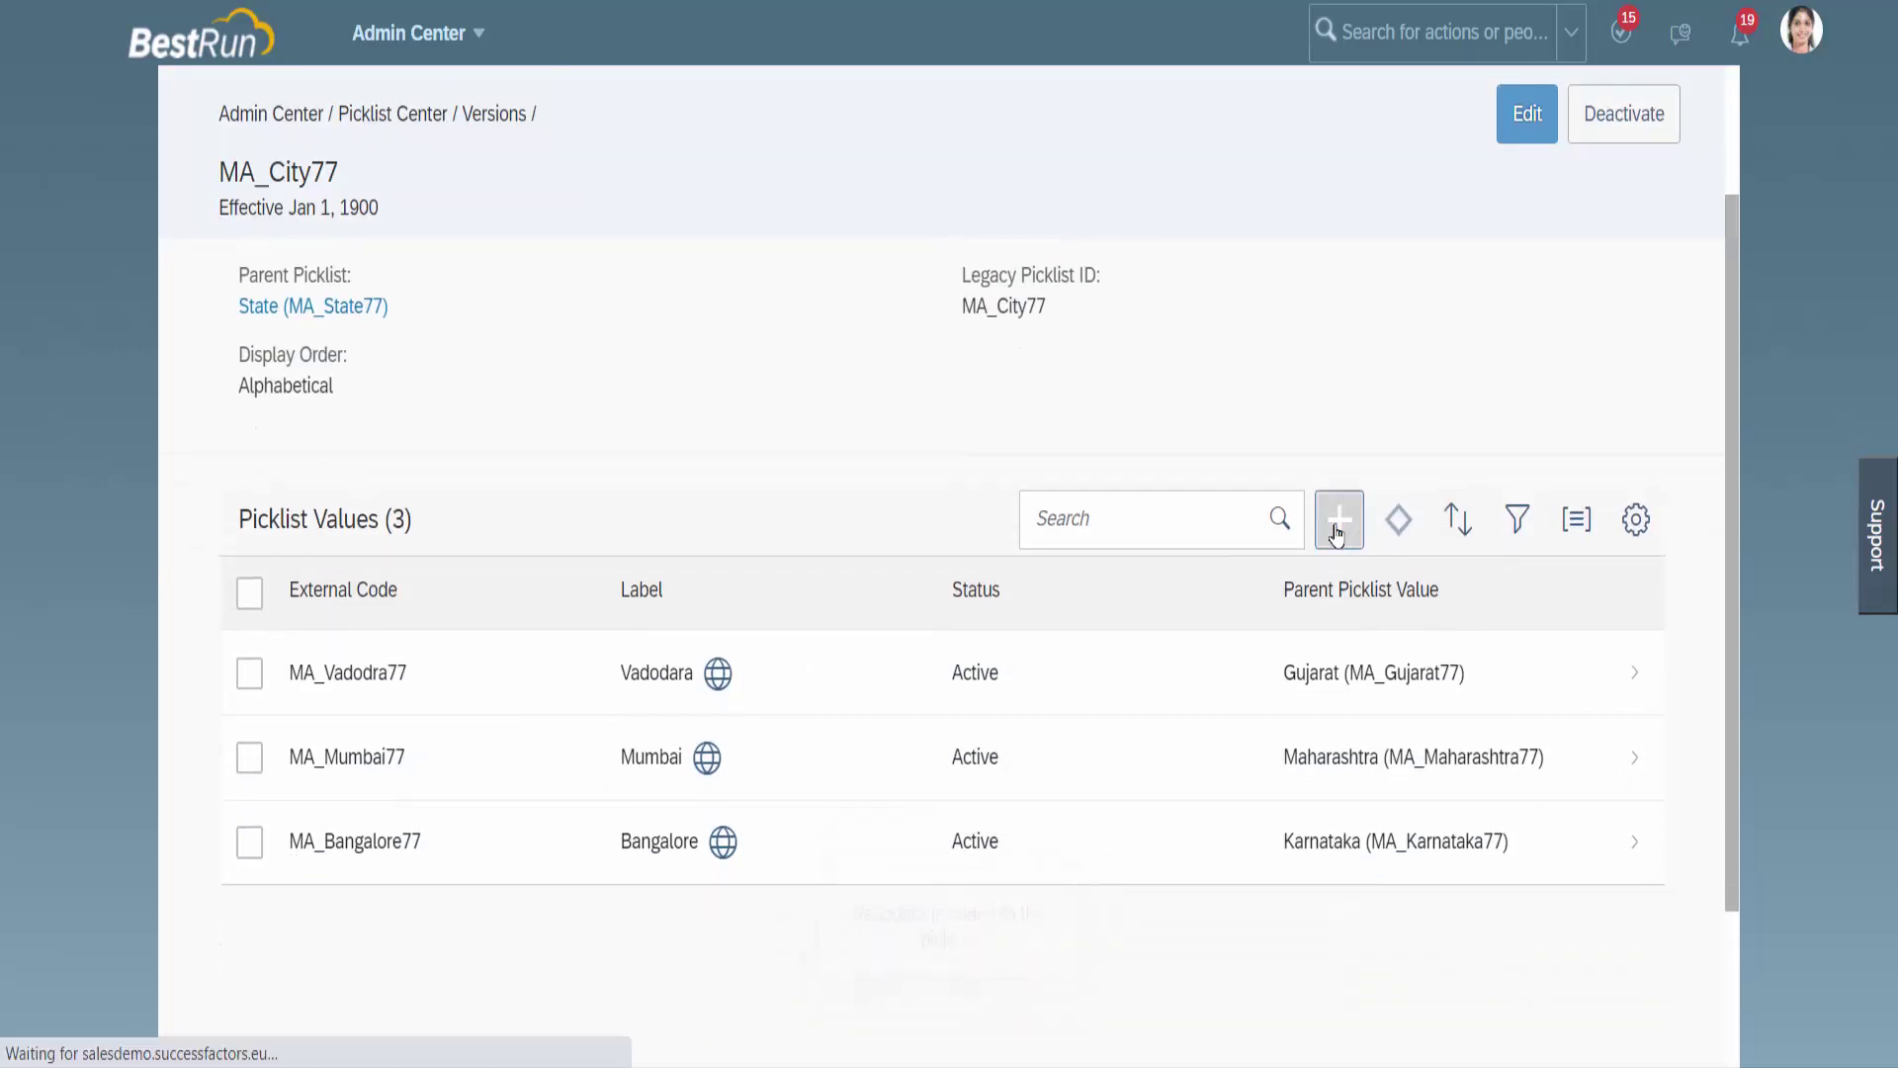
pyautogui.click(791, 254)
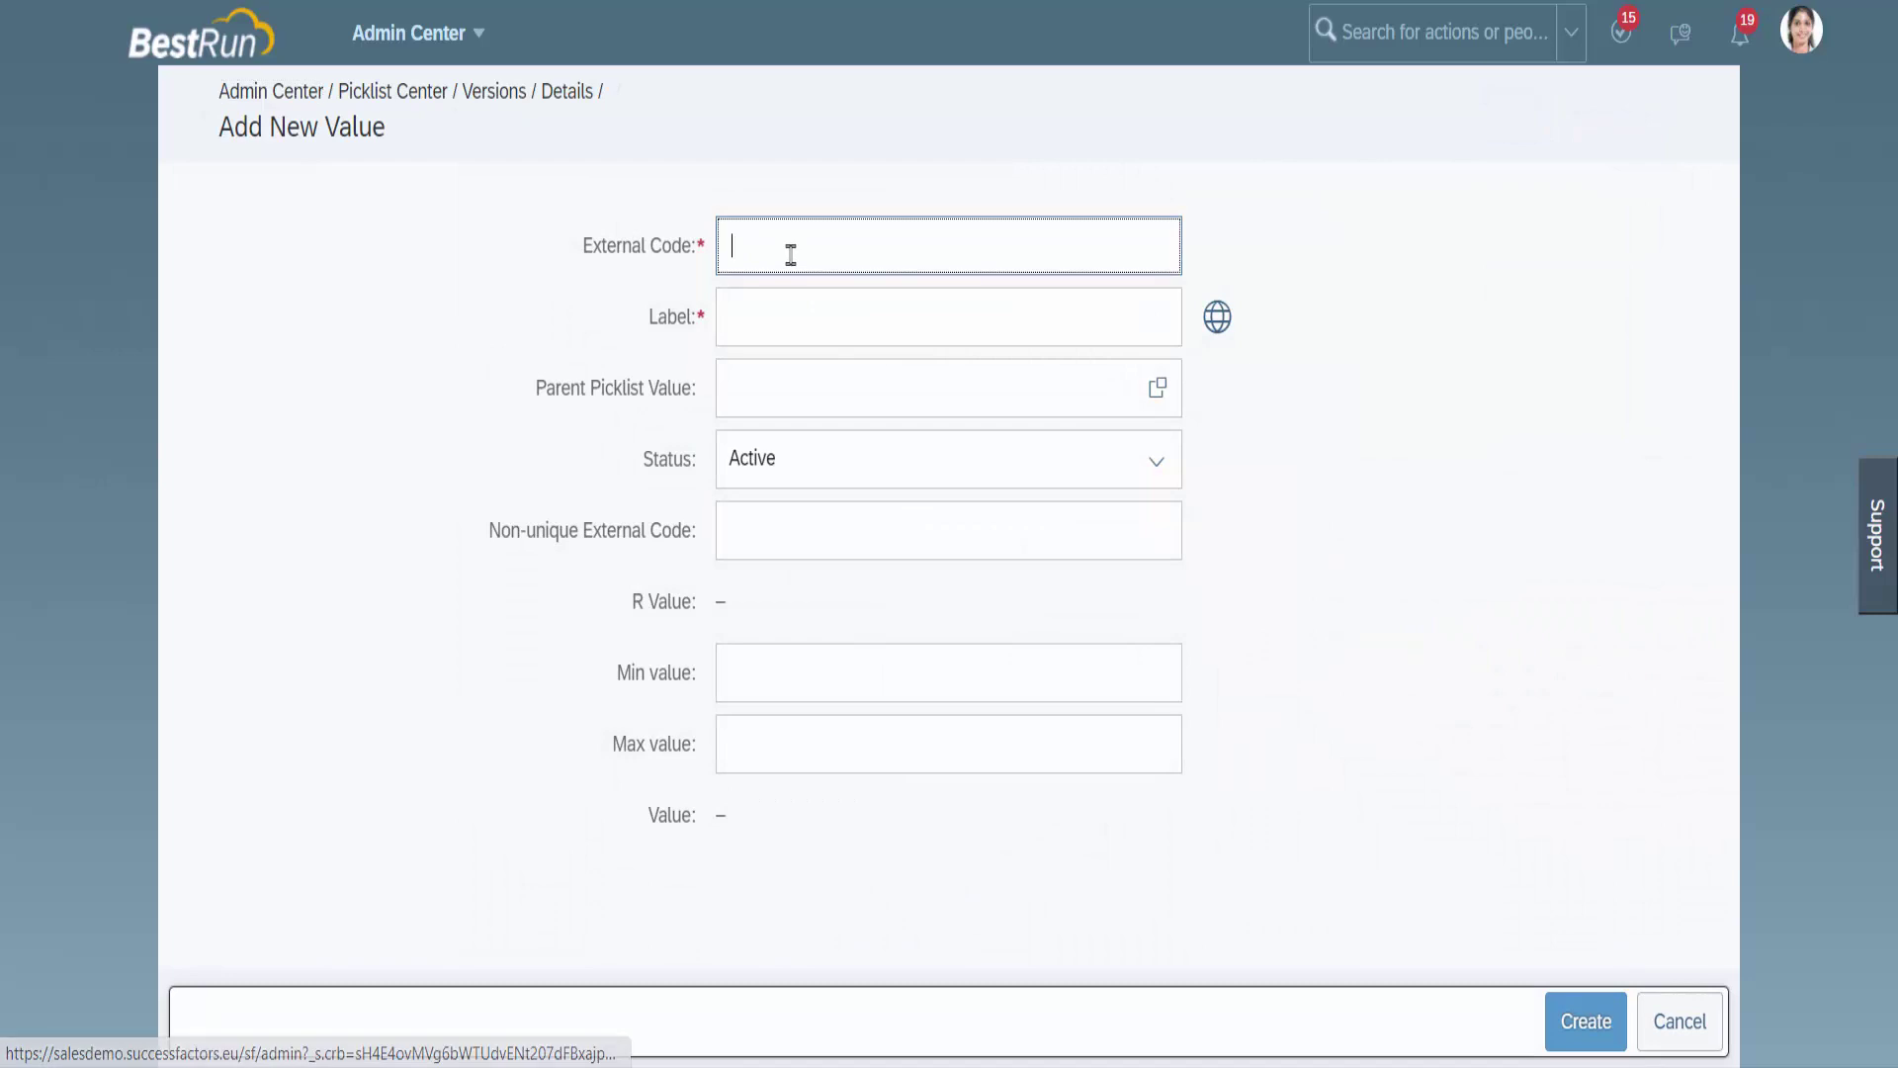
pyautogui.write('MA_P')
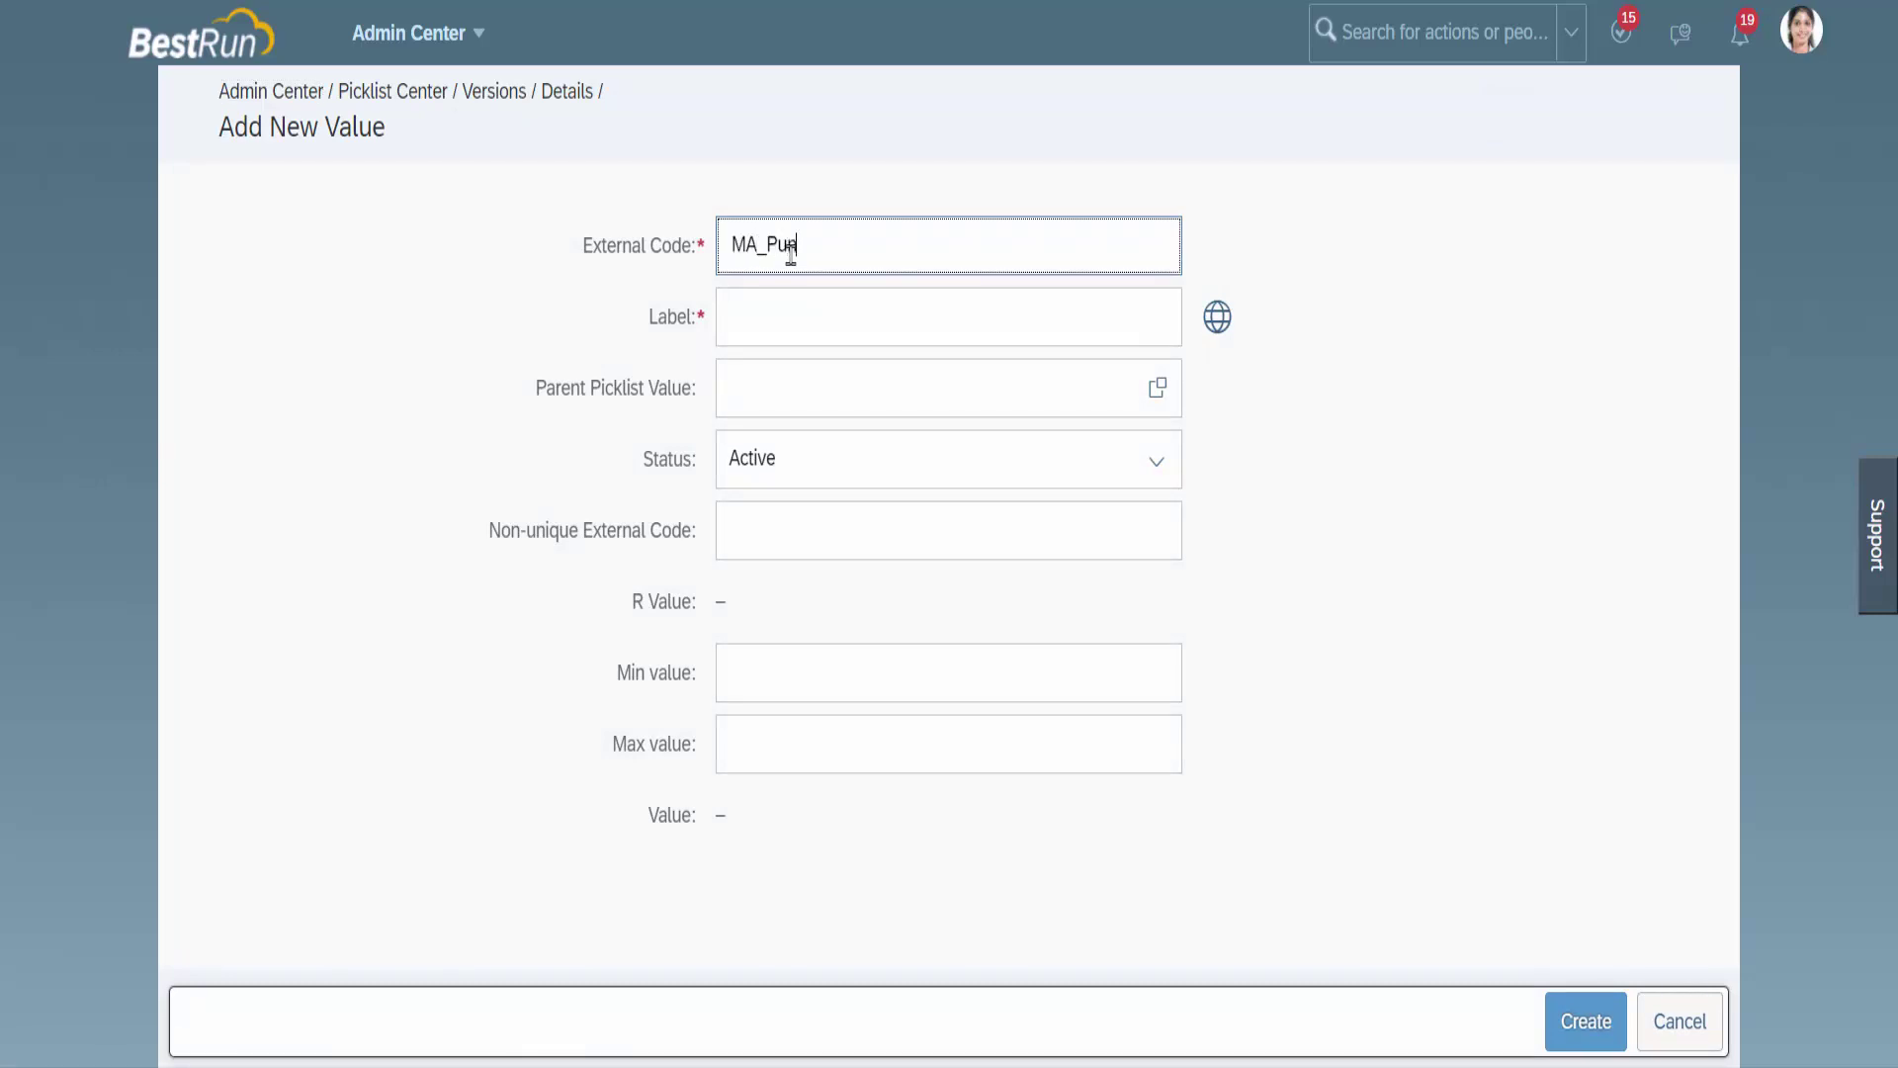
pyautogui.write('une77')
pyautogui.click(766, 319)
pyautogui.write('Pune')
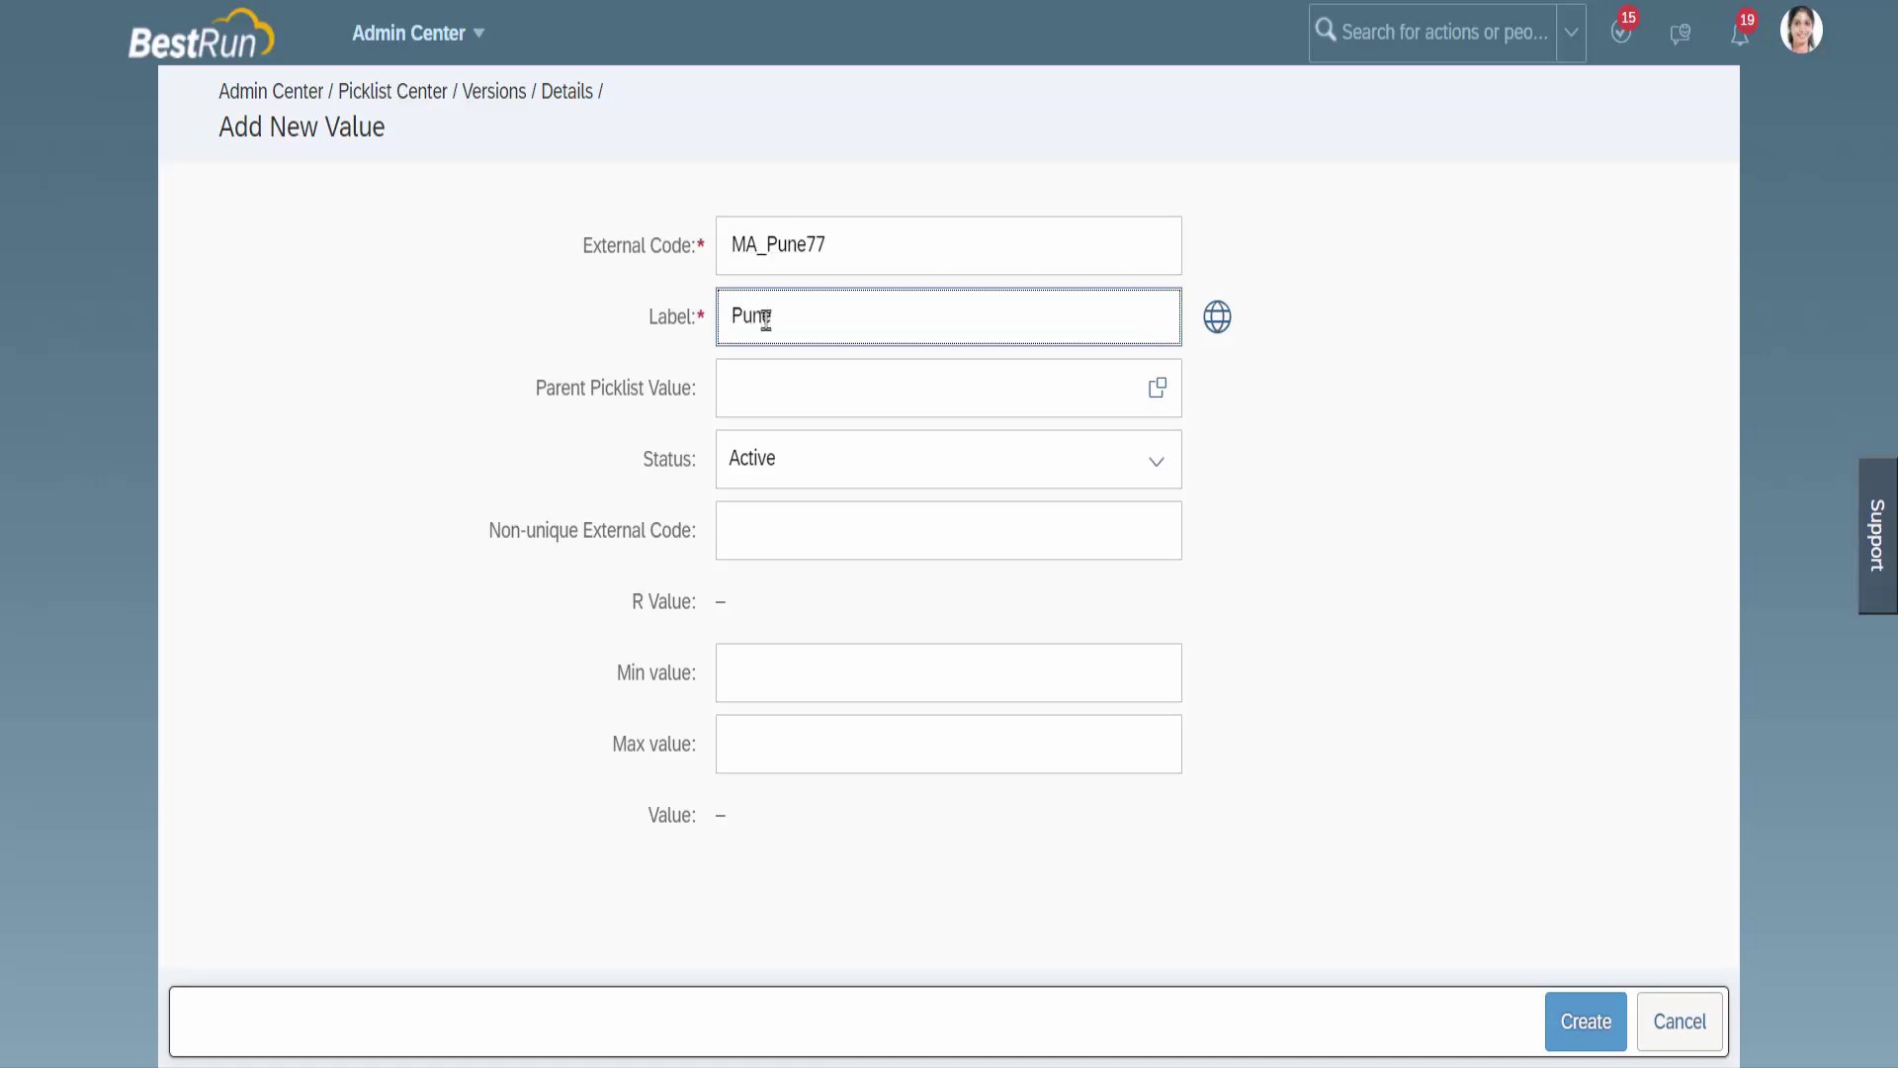
pyautogui.click(1157, 388)
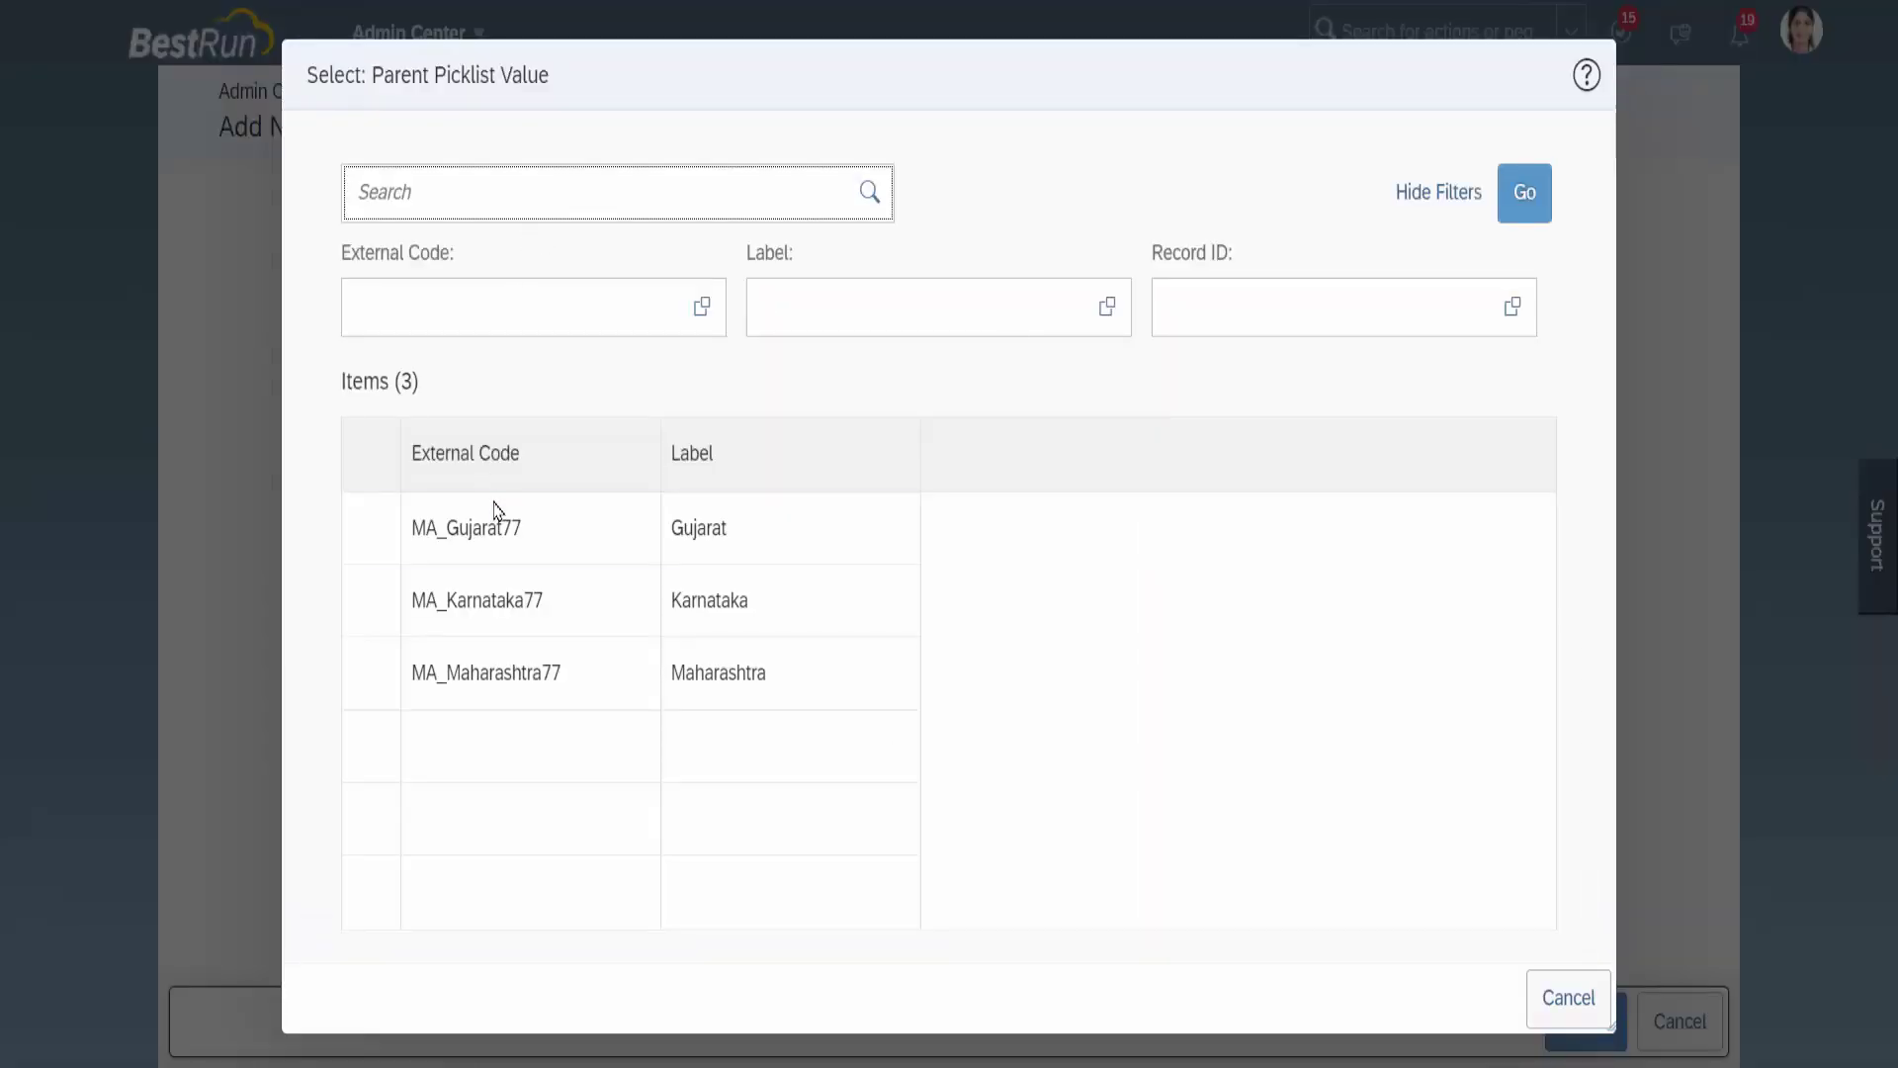
pyautogui.click(503, 673)
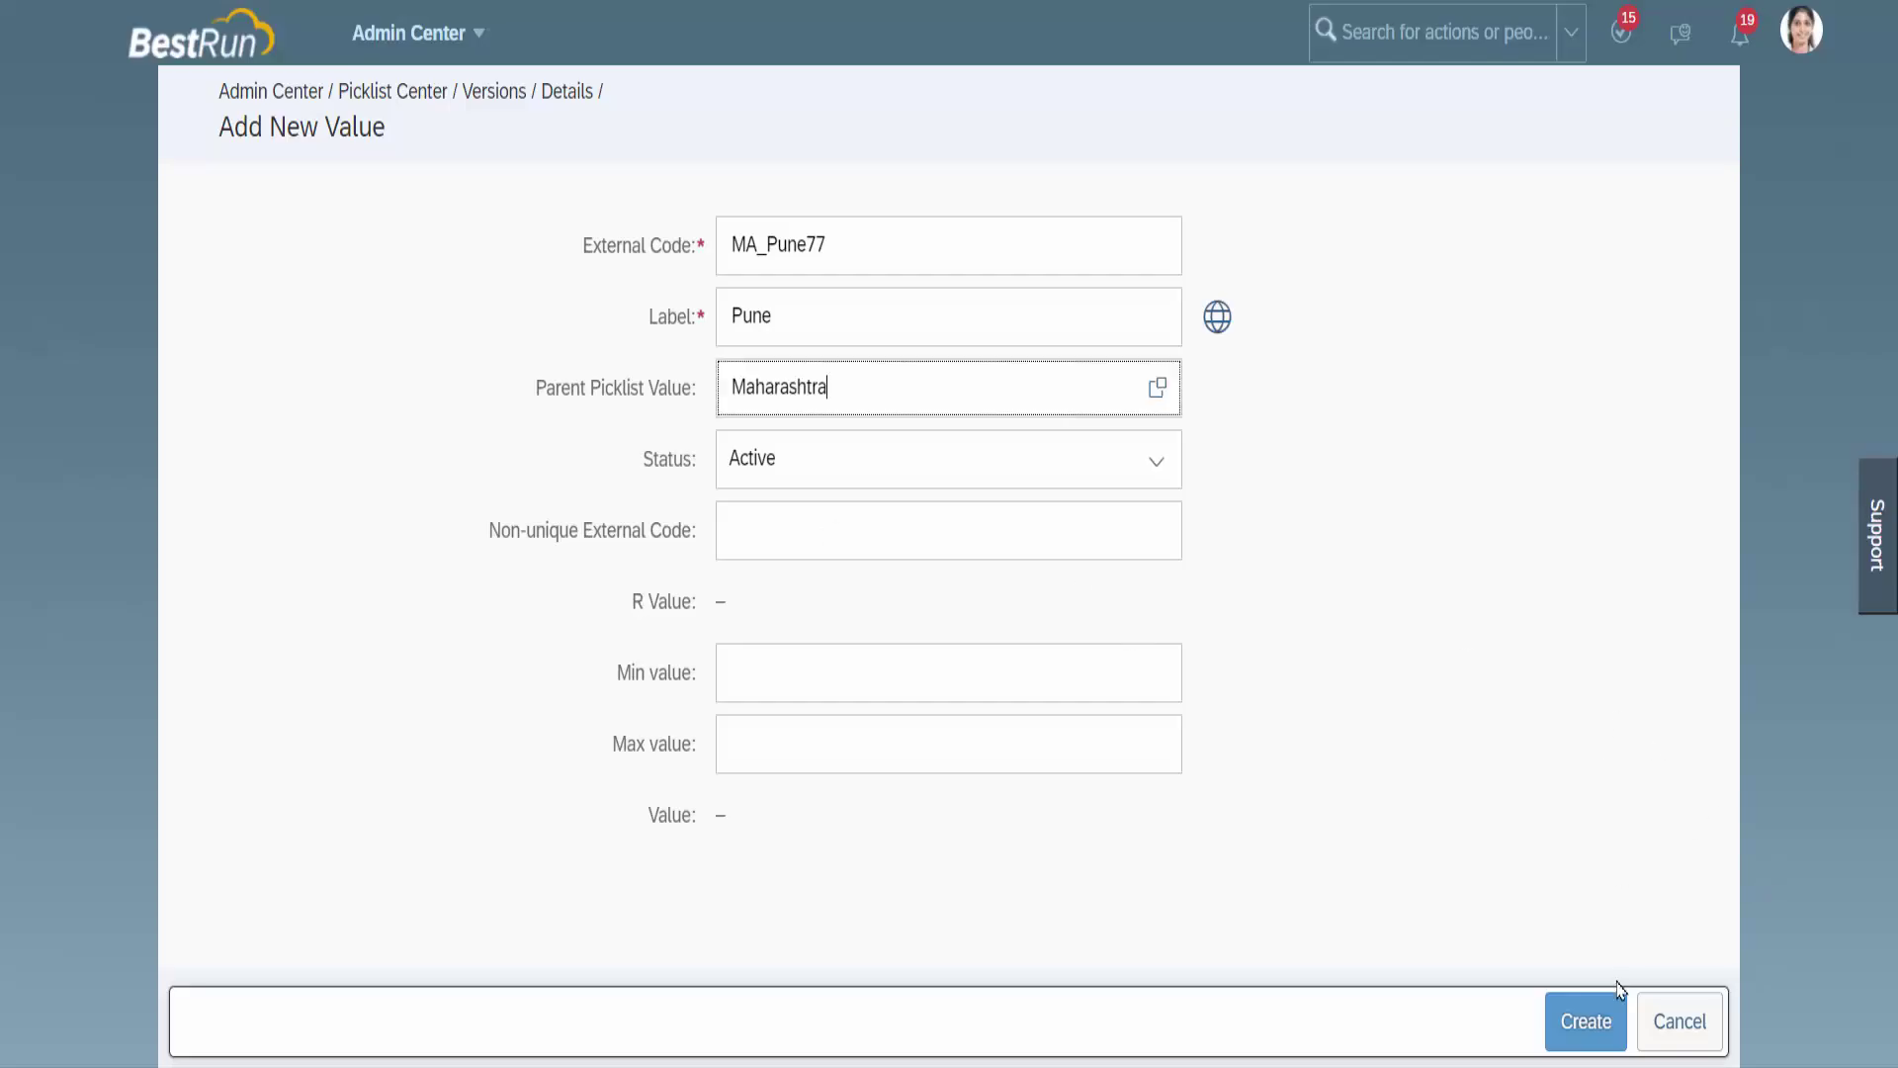
pyautogui.click(1585, 1029)
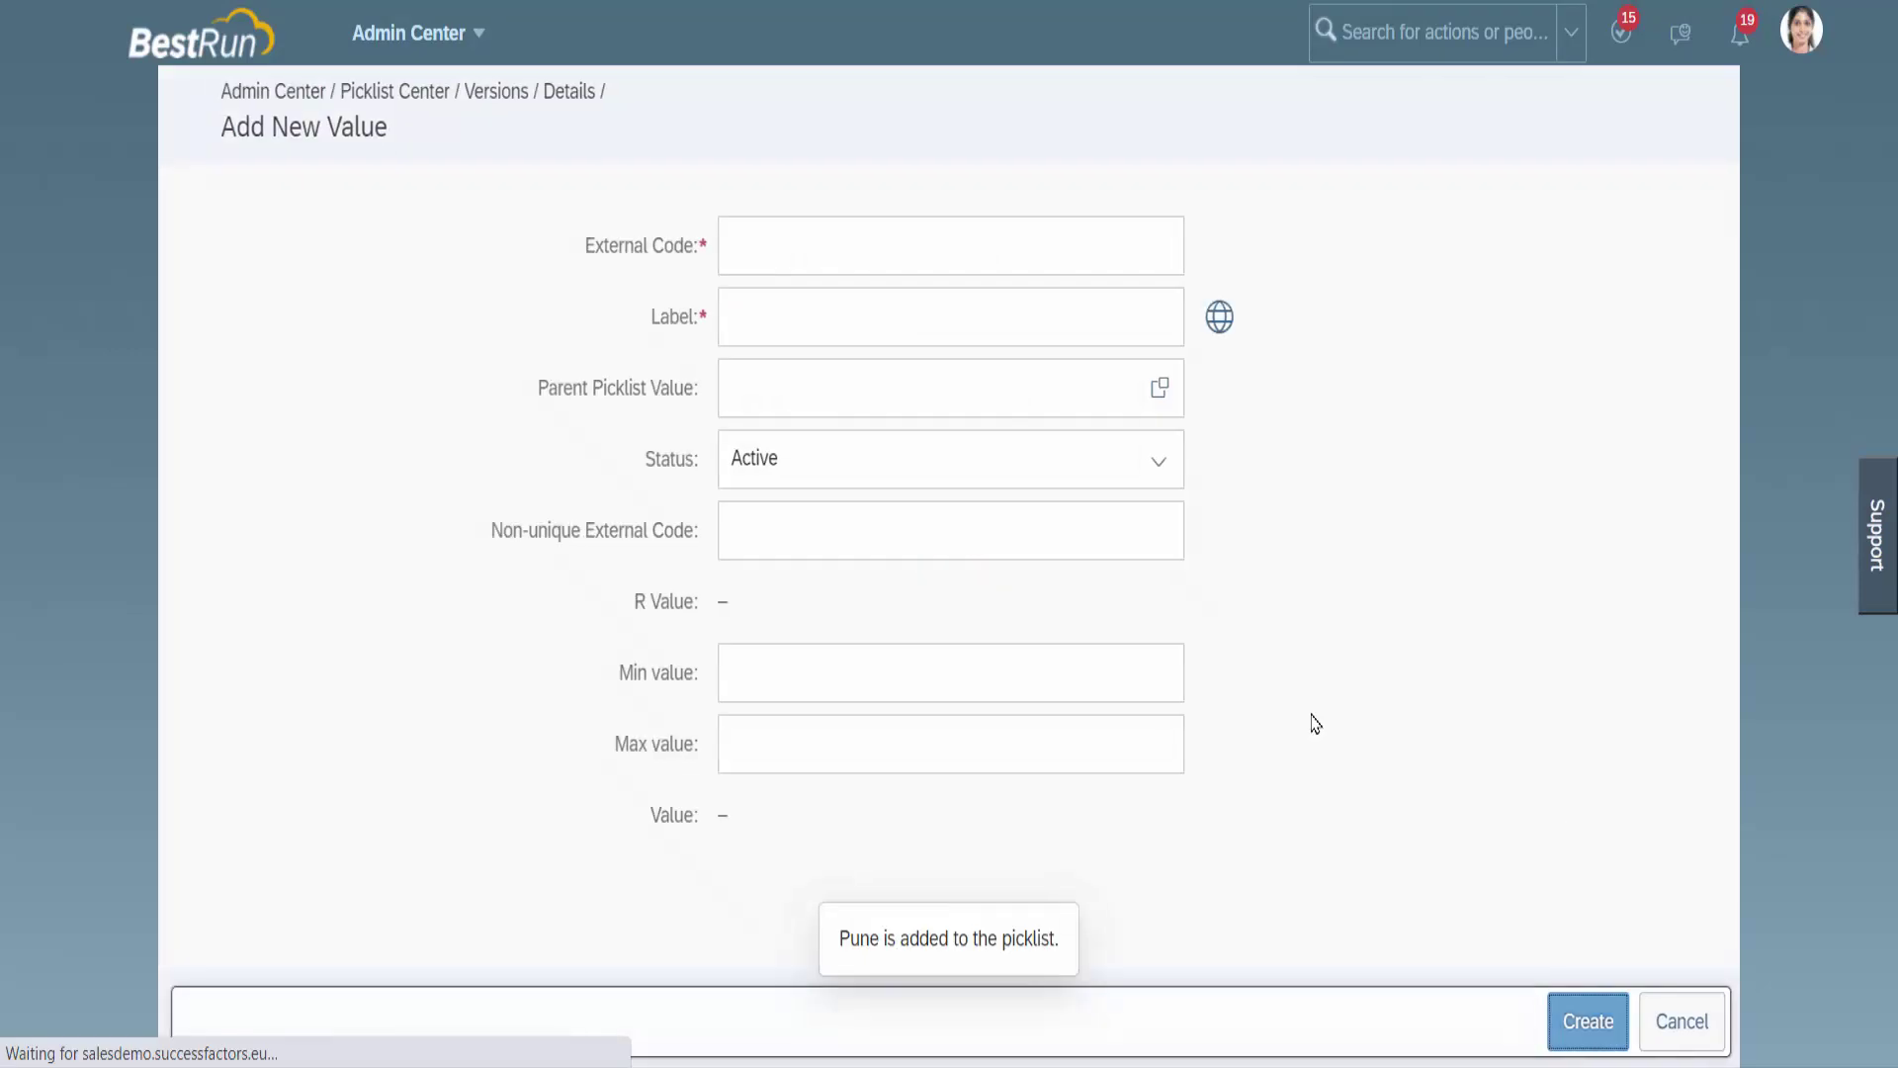
# Add a value to the MA_City77 picklist with external code MA_Surat77, label Surat and parent value Gujarat.
pyautogui.scroll(-2, 1313, 724)
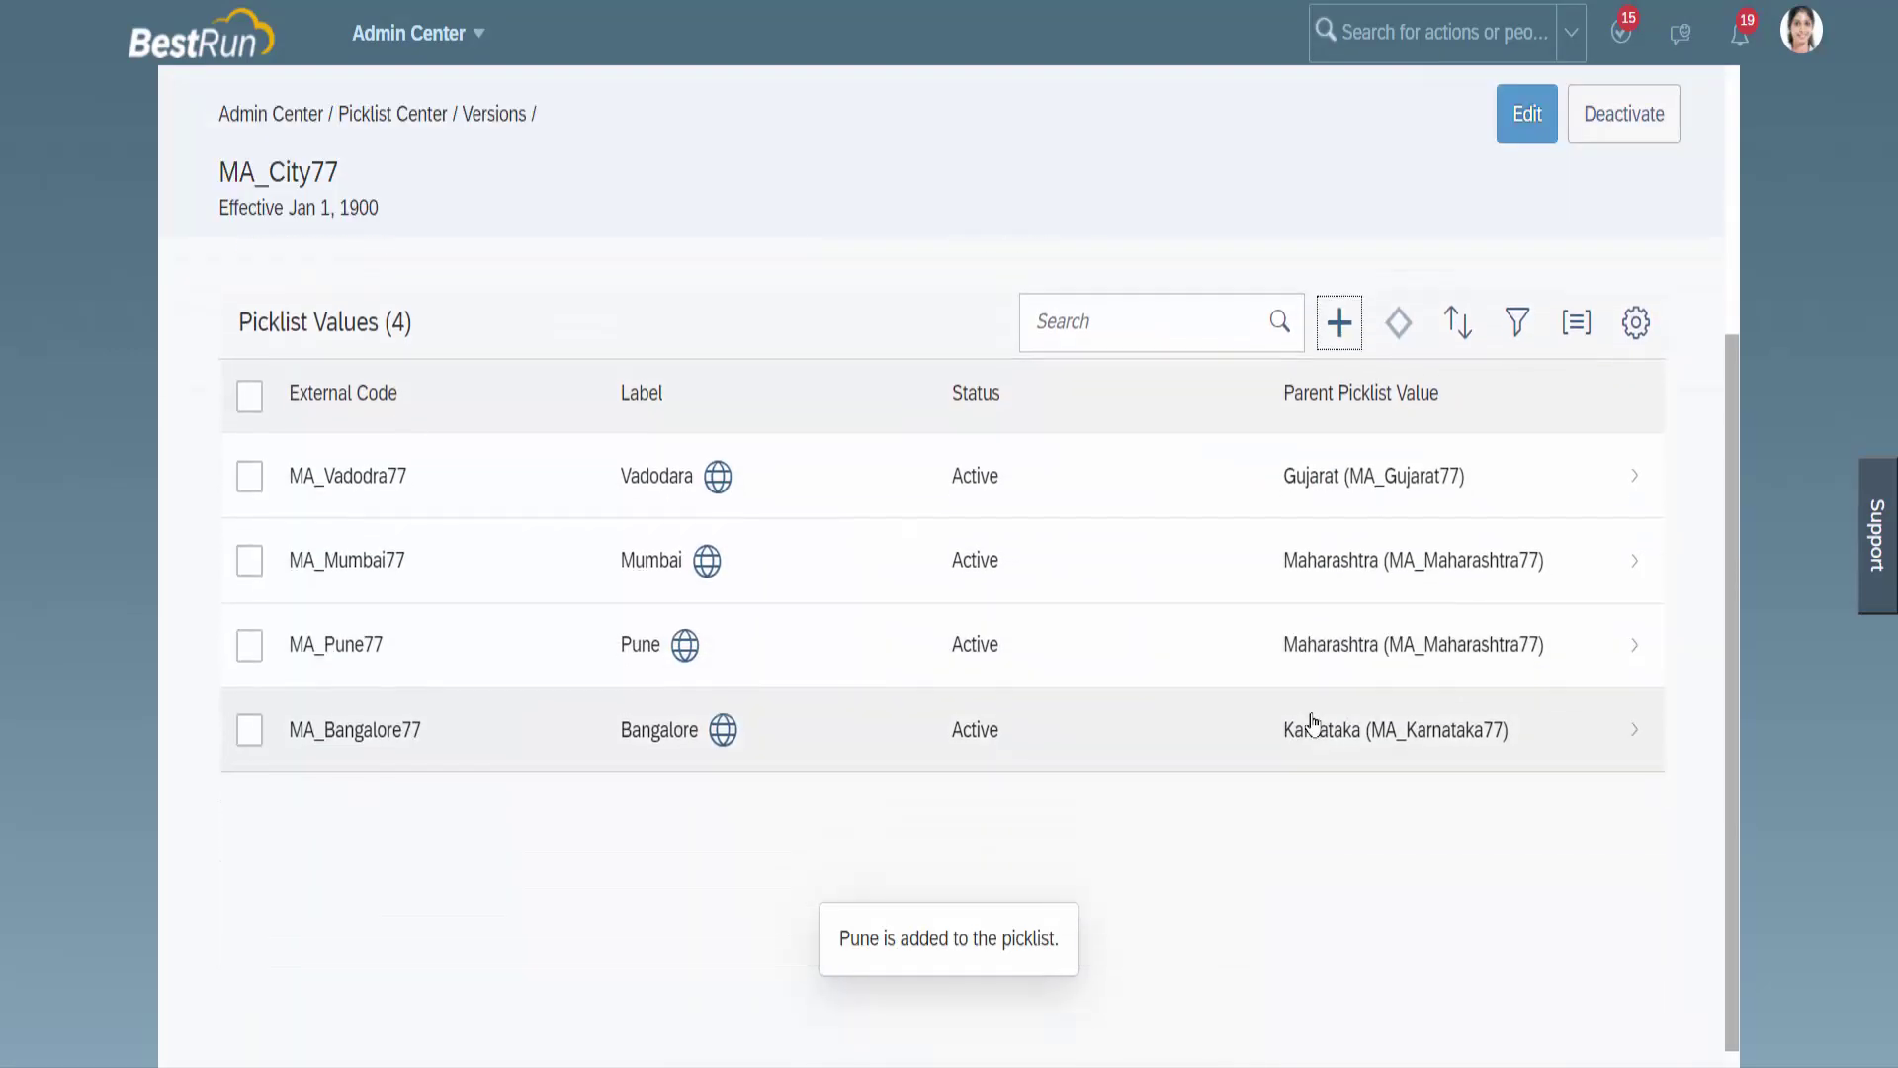
pyautogui.click(1340, 323)
pyautogui.click(857, 236)
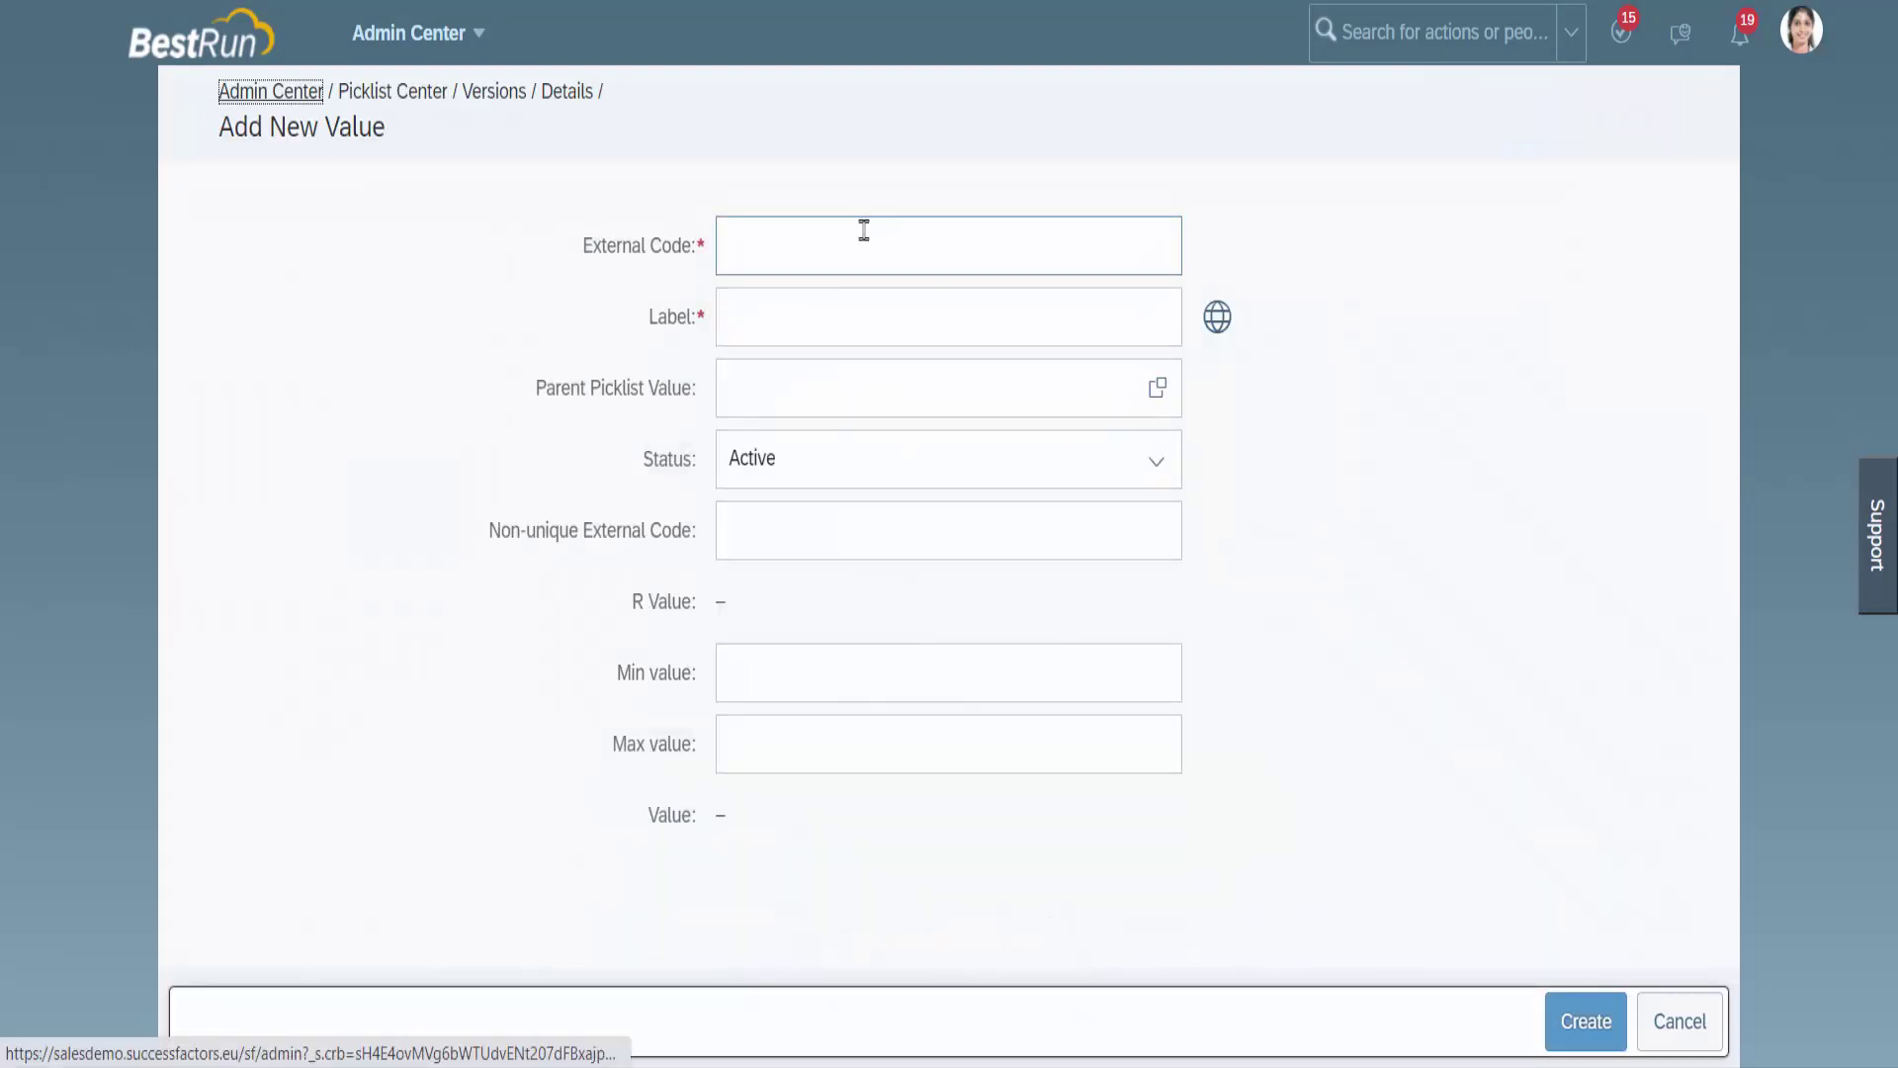
pyautogui.write('MA_Su')
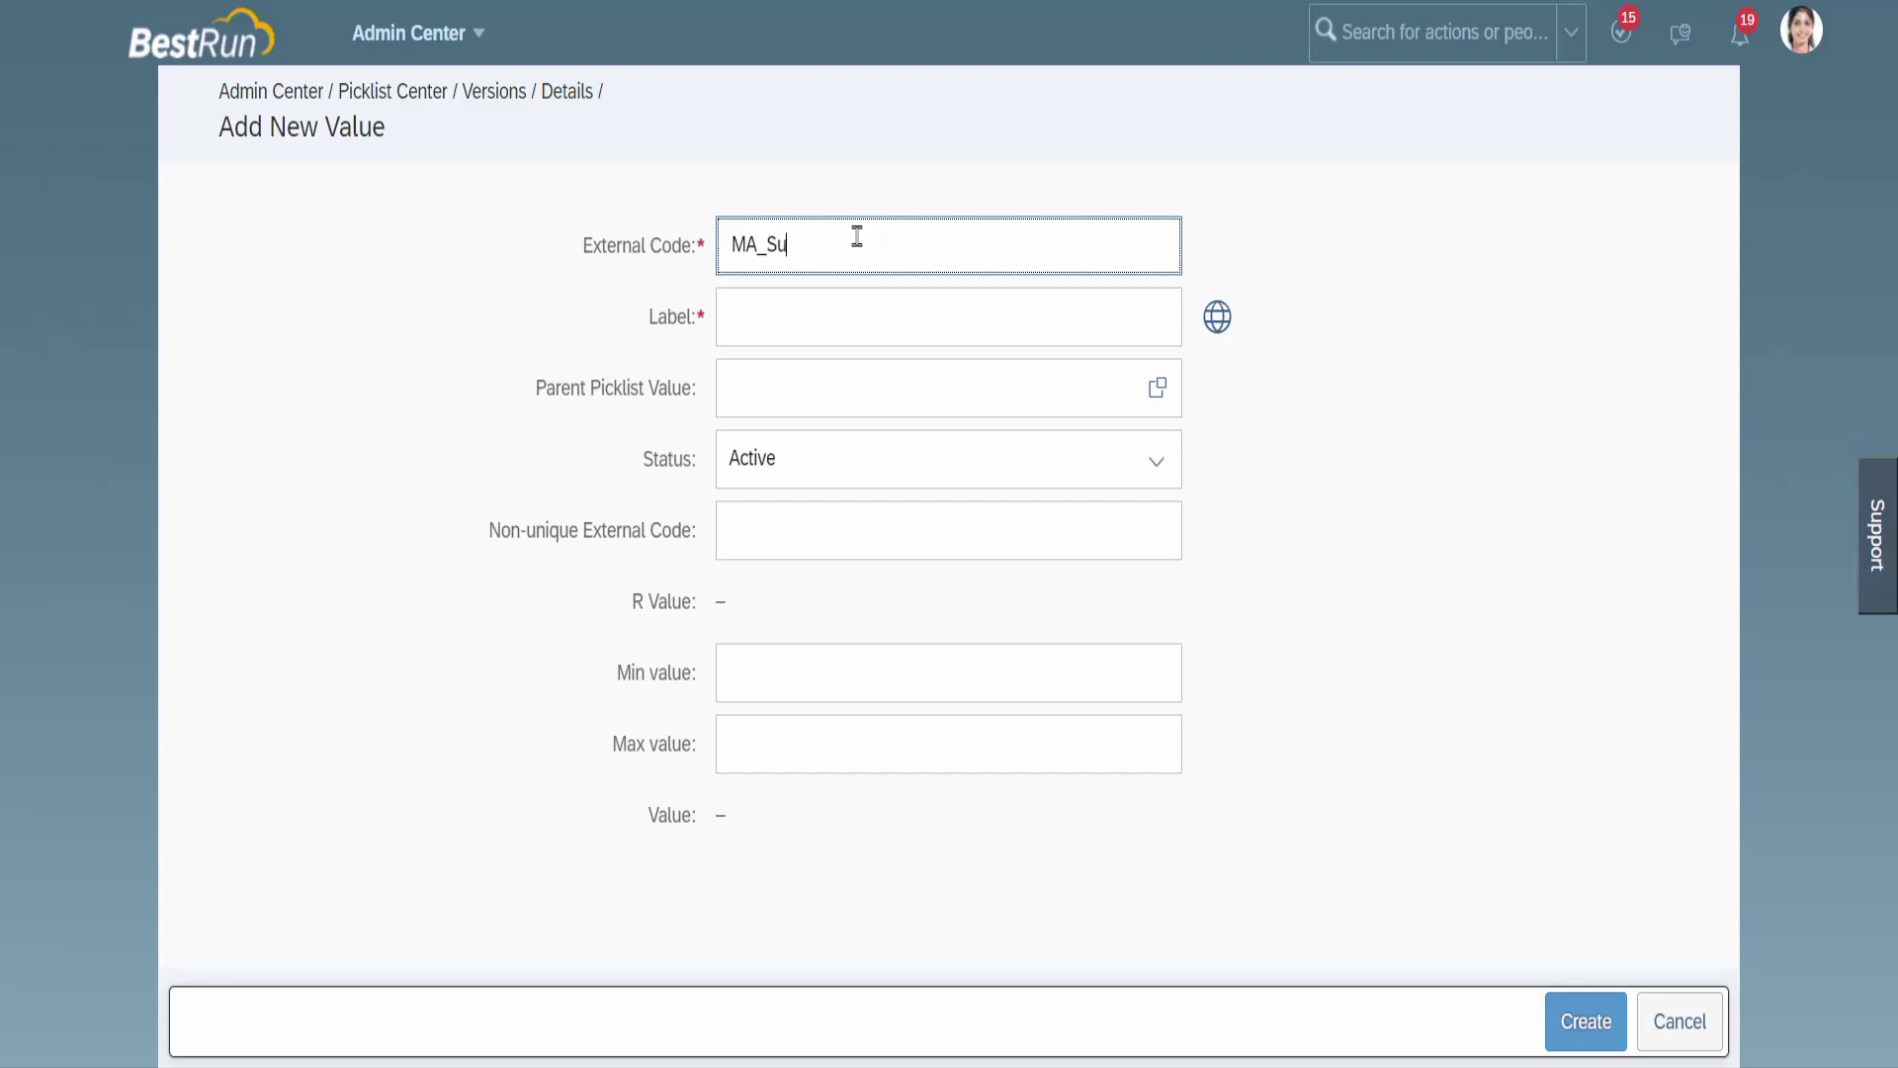
pyautogui.write('rat77')
pyautogui.click(814, 317)
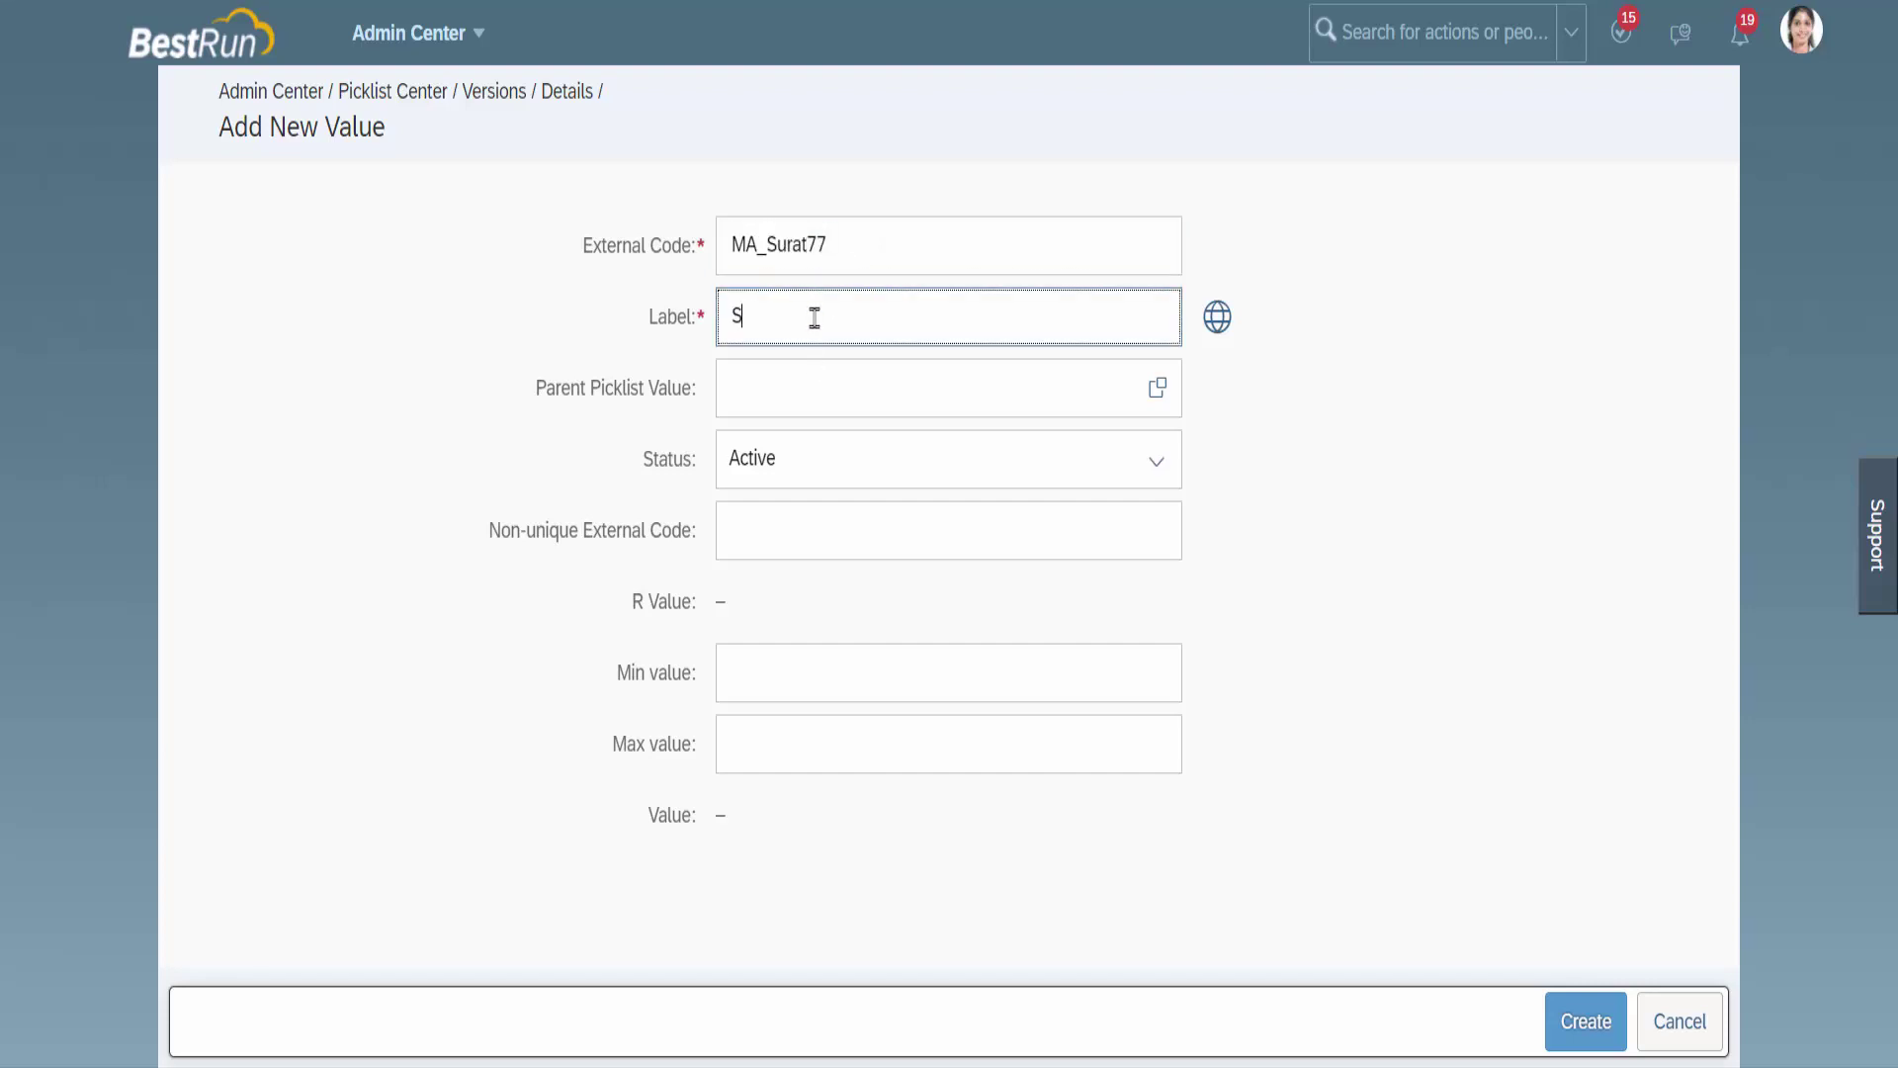
pyautogui.write('Surat')
pyautogui.click(1158, 387)
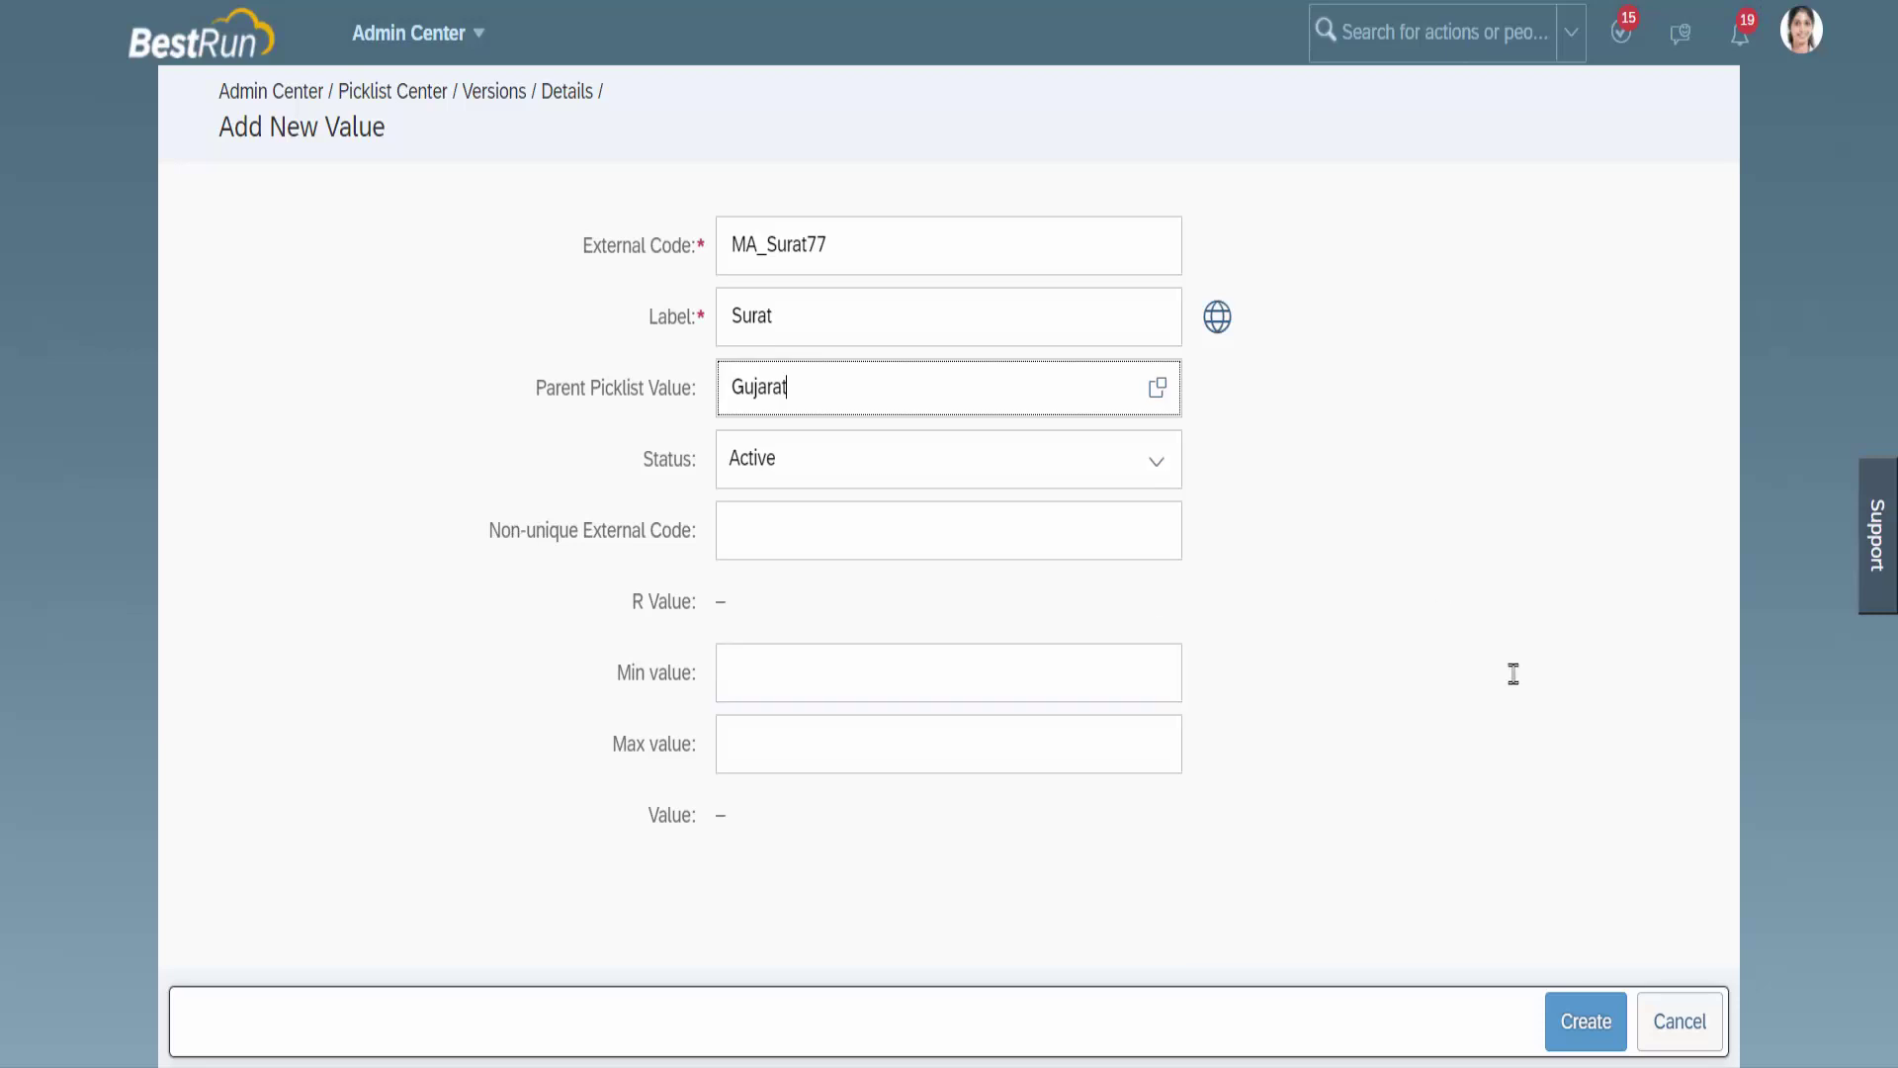
pyautogui.click(1598, 1015)
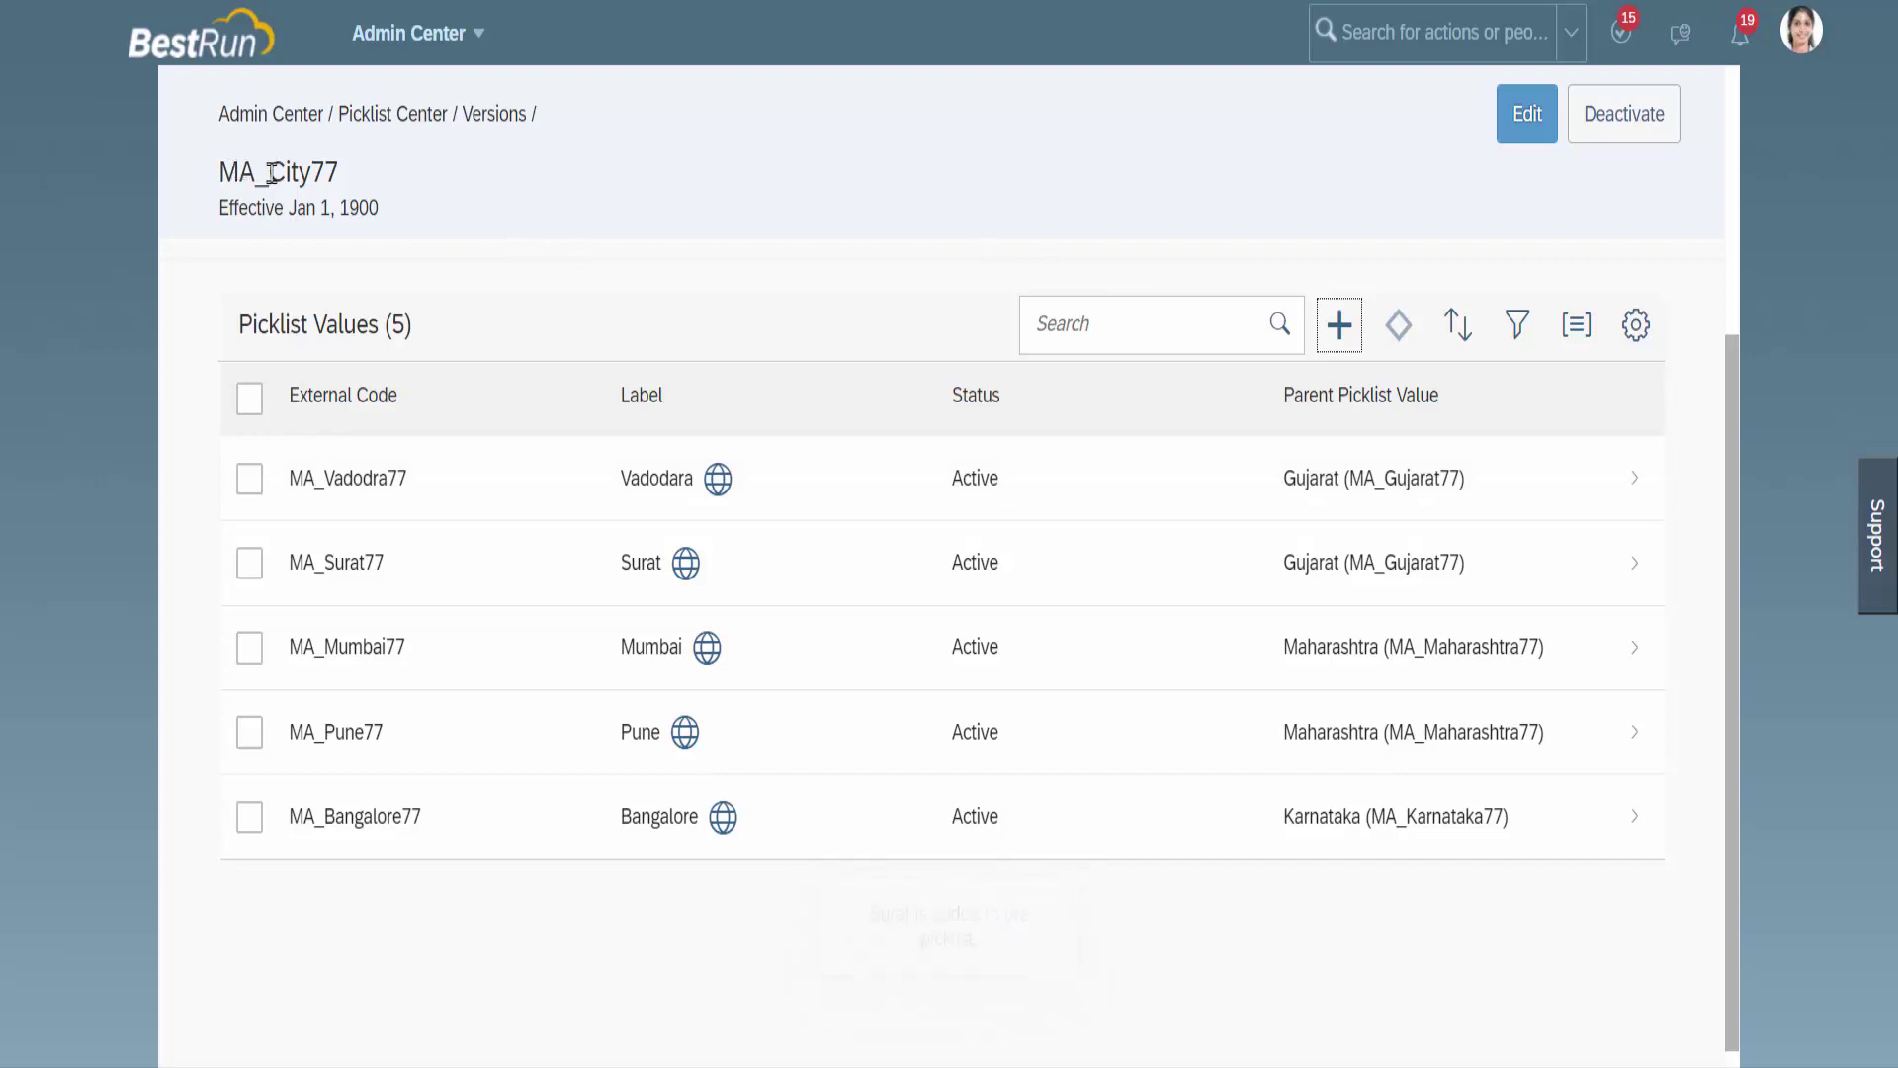
pyautogui.moveTo(267, 173); pyautogui.dragTo(341, 177)
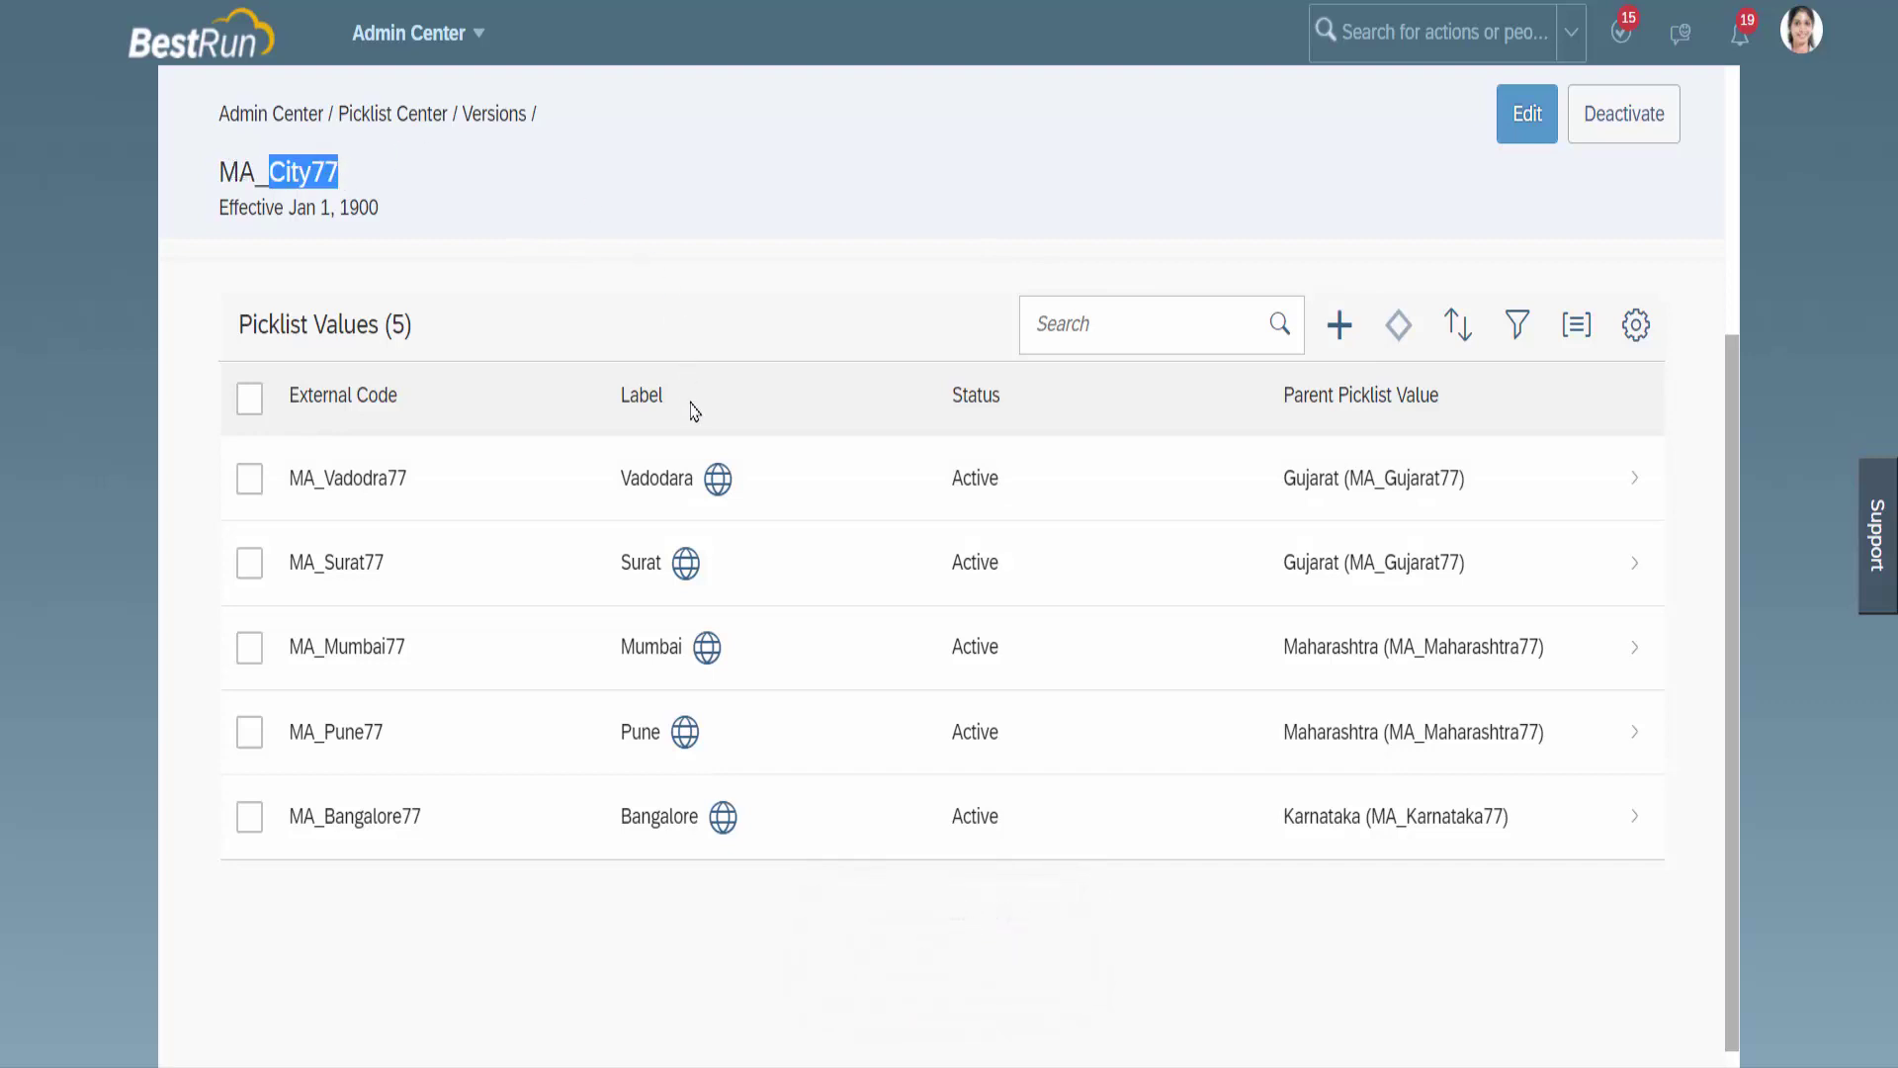